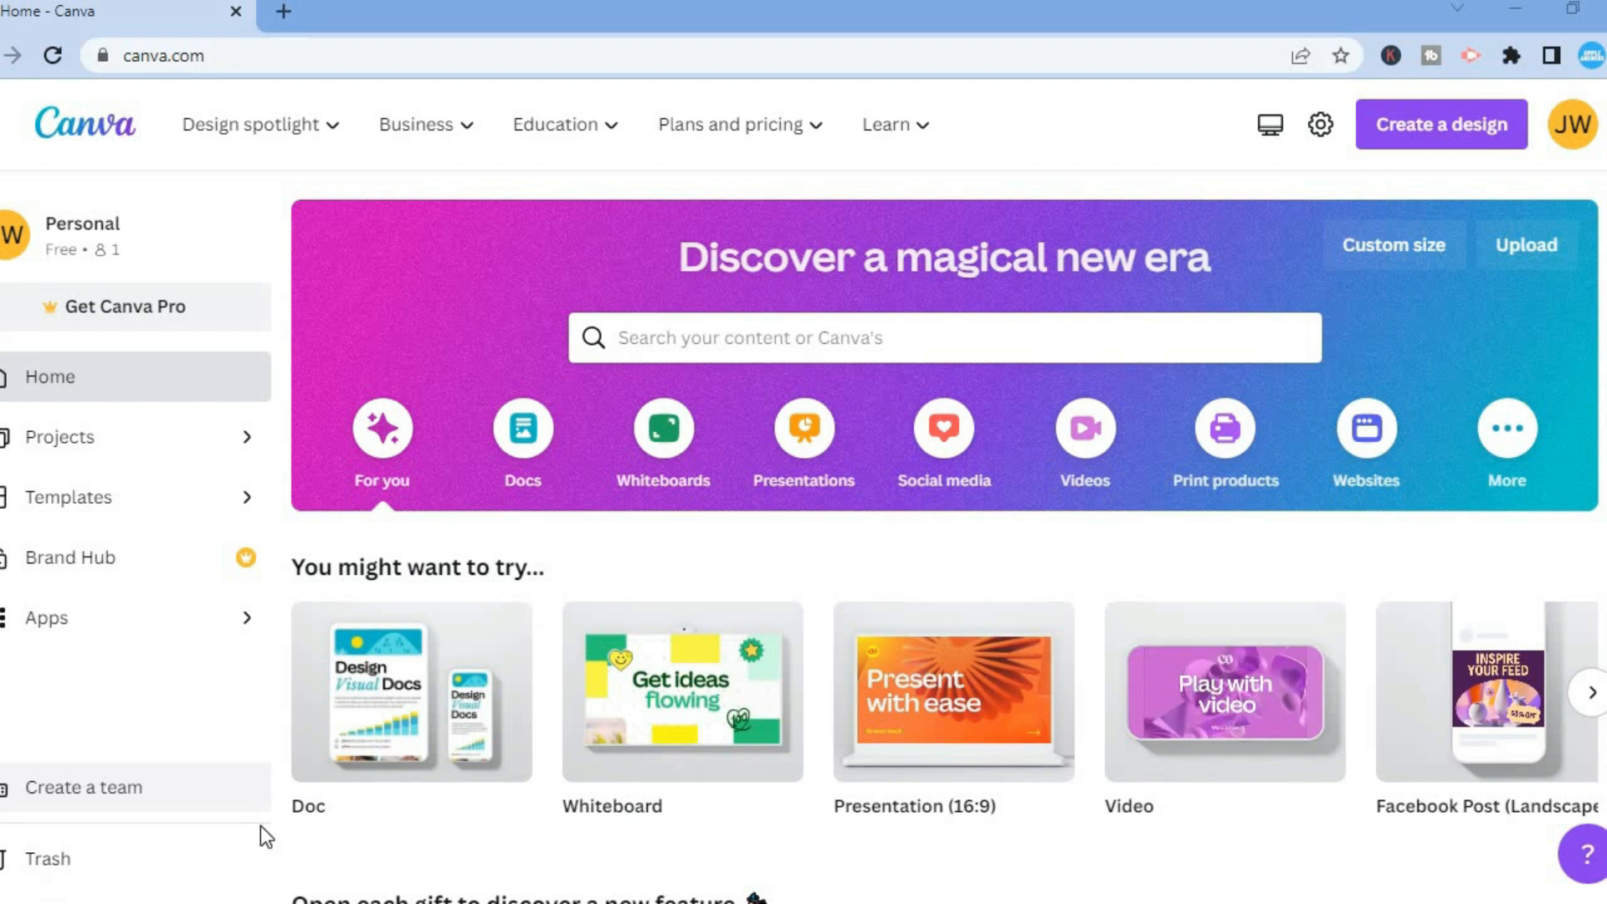
# Step: Search the Canva templates for "gifs"
pyautogui.click(706, 348)
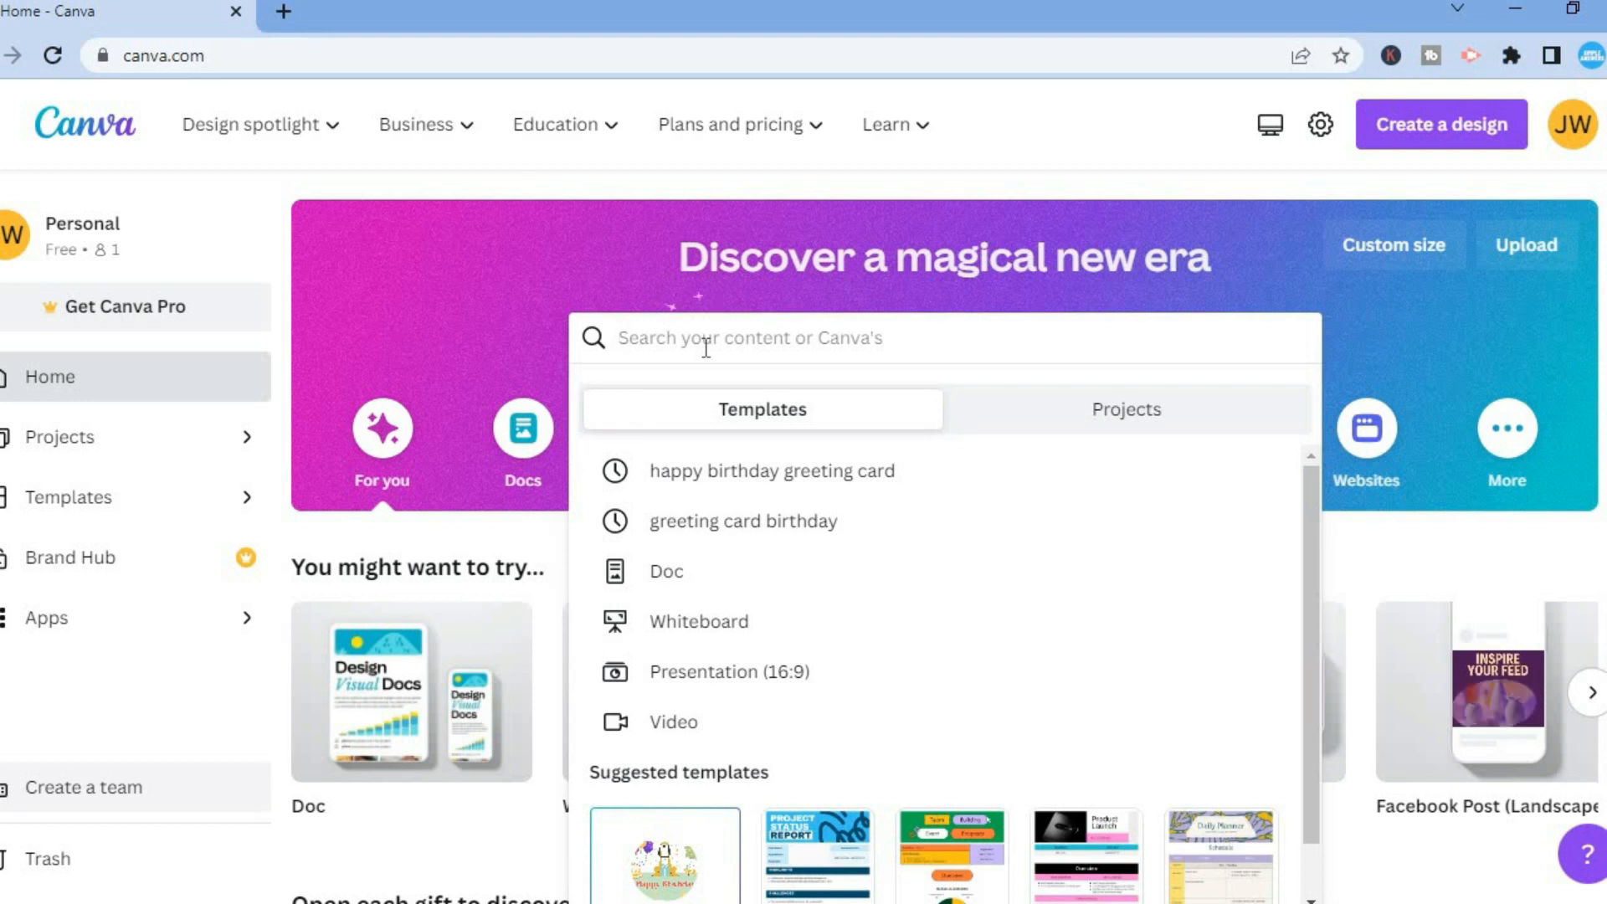
pyautogui.write('gifs')
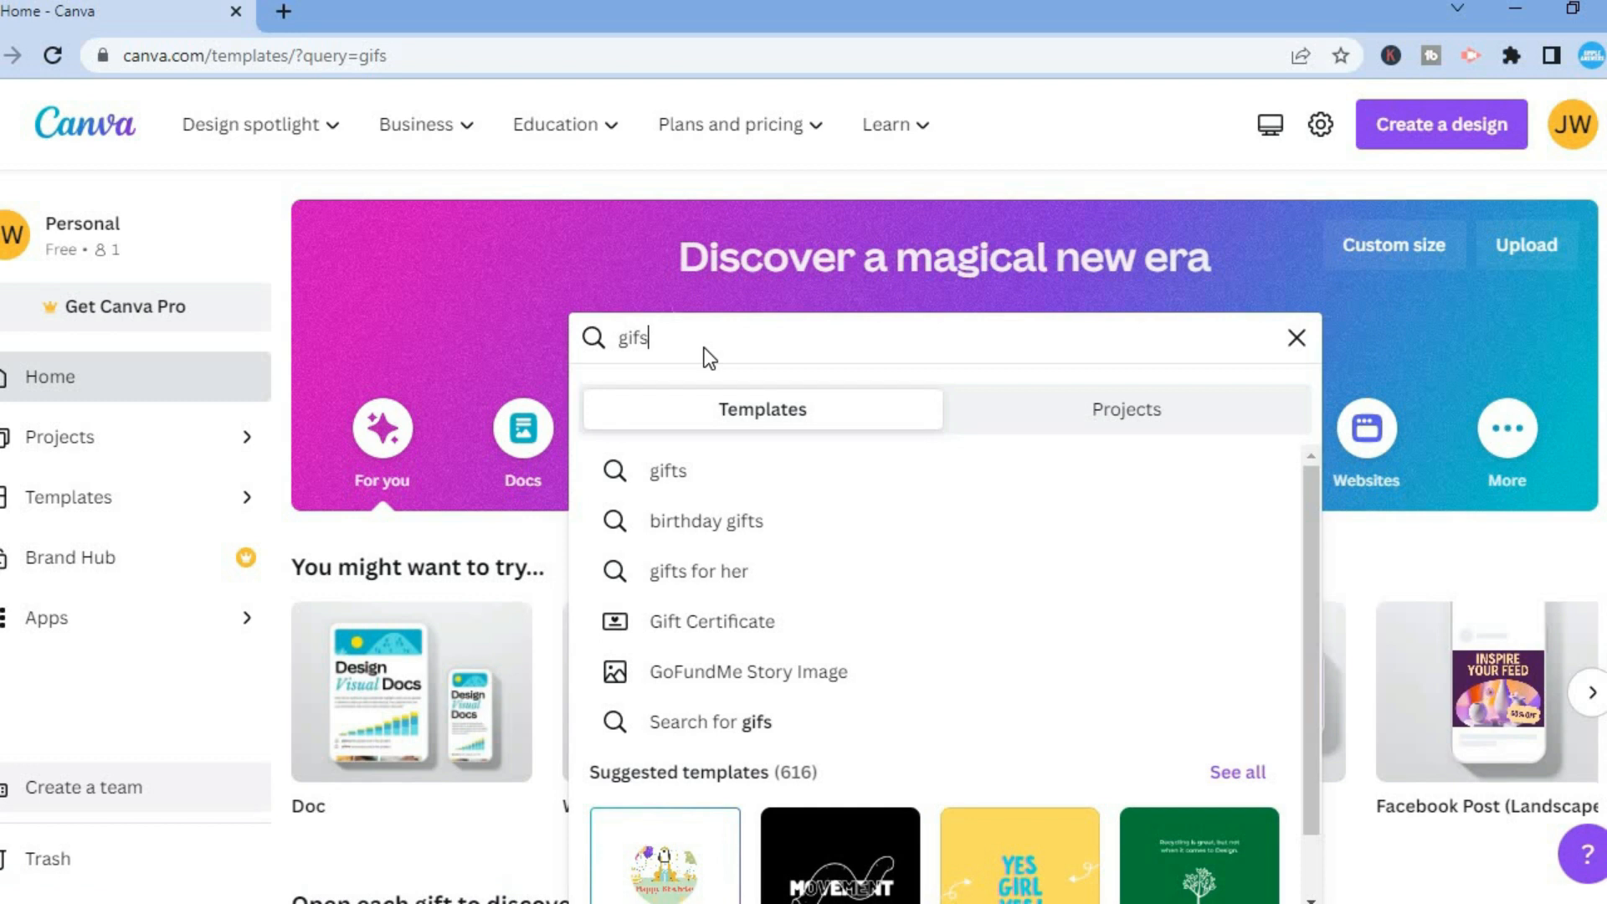
pyautogui.press('Return')
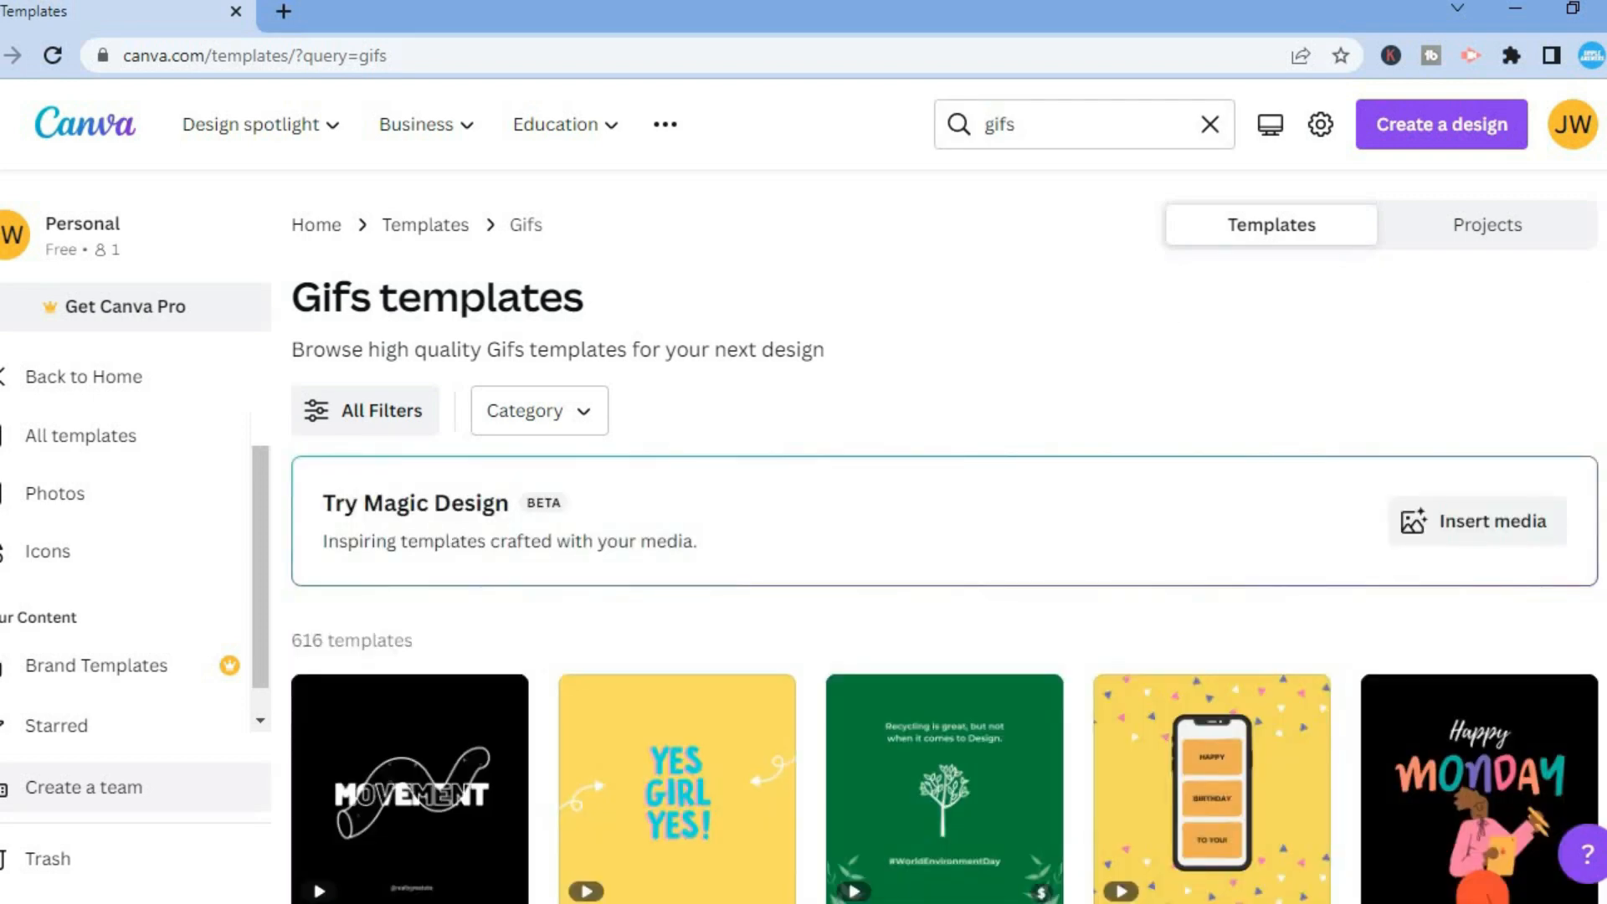
# Step: Browse the gifs template results, examining the animated previews and which templates are marked as paid or Pro
pyautogui.scroll(-5, 816, 484)
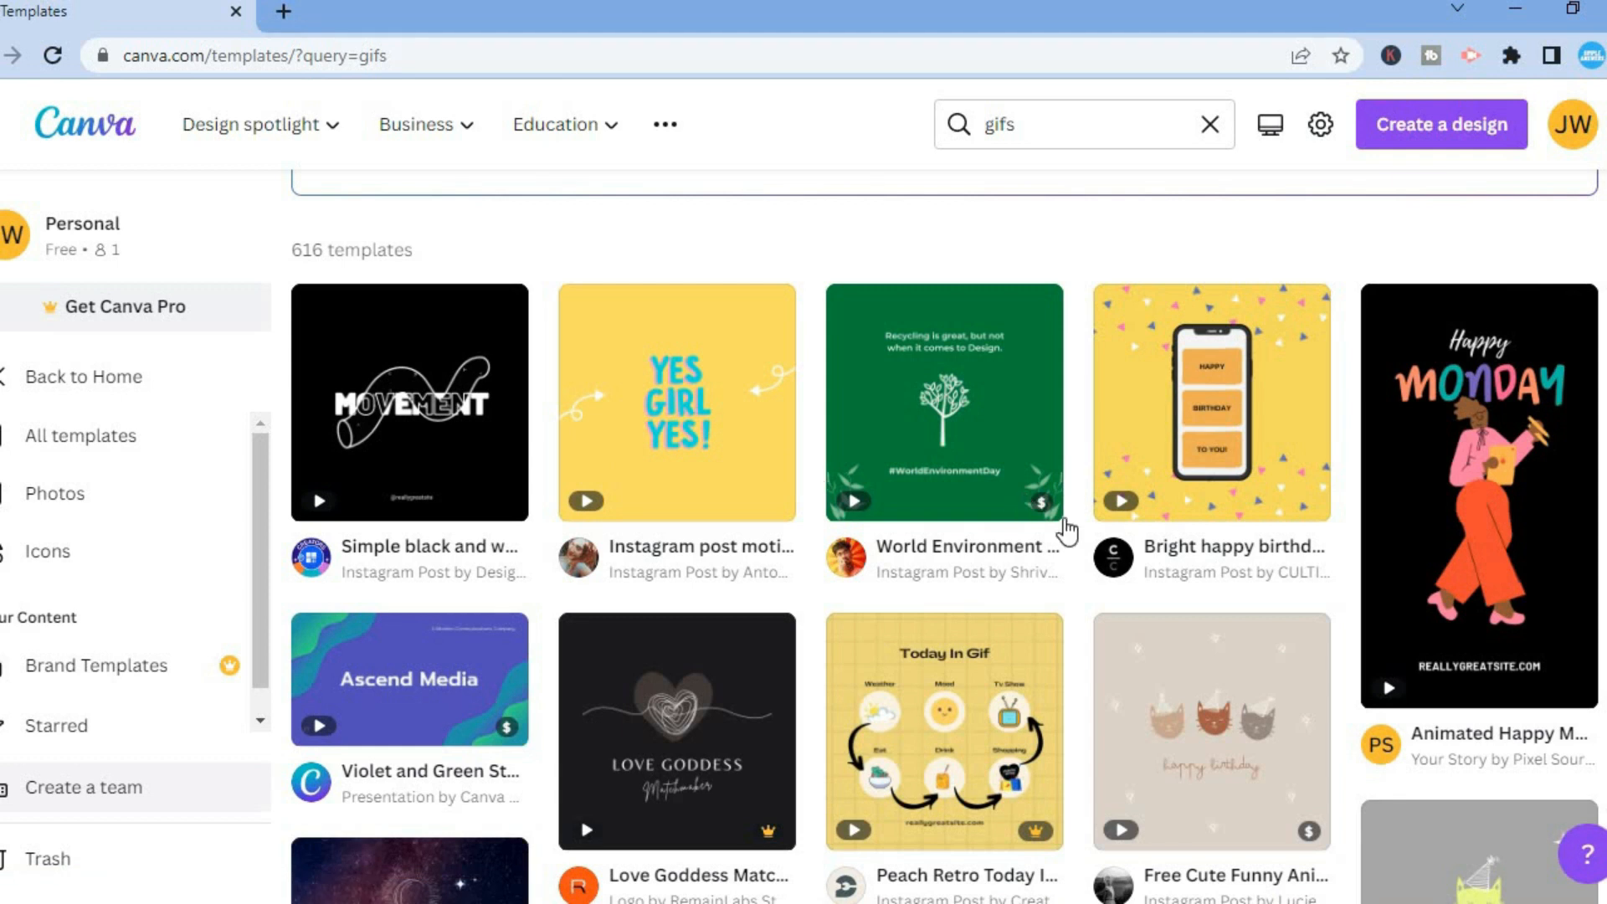
pyautogui.moveTo(1415, 677)
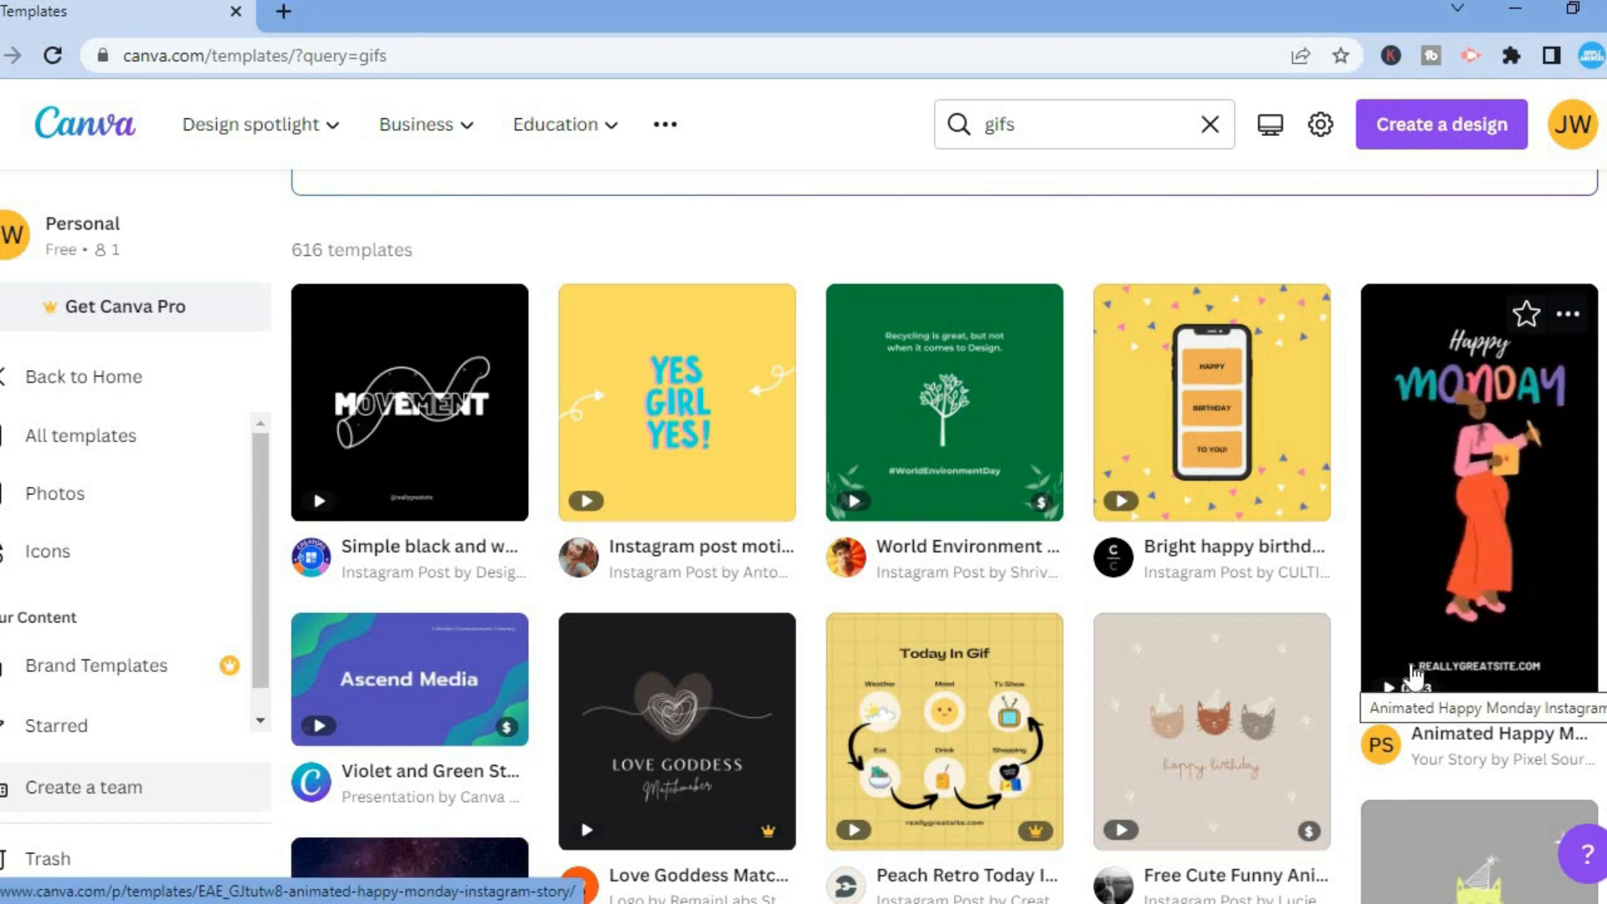
pyautogui.moveTo(1250, 458)
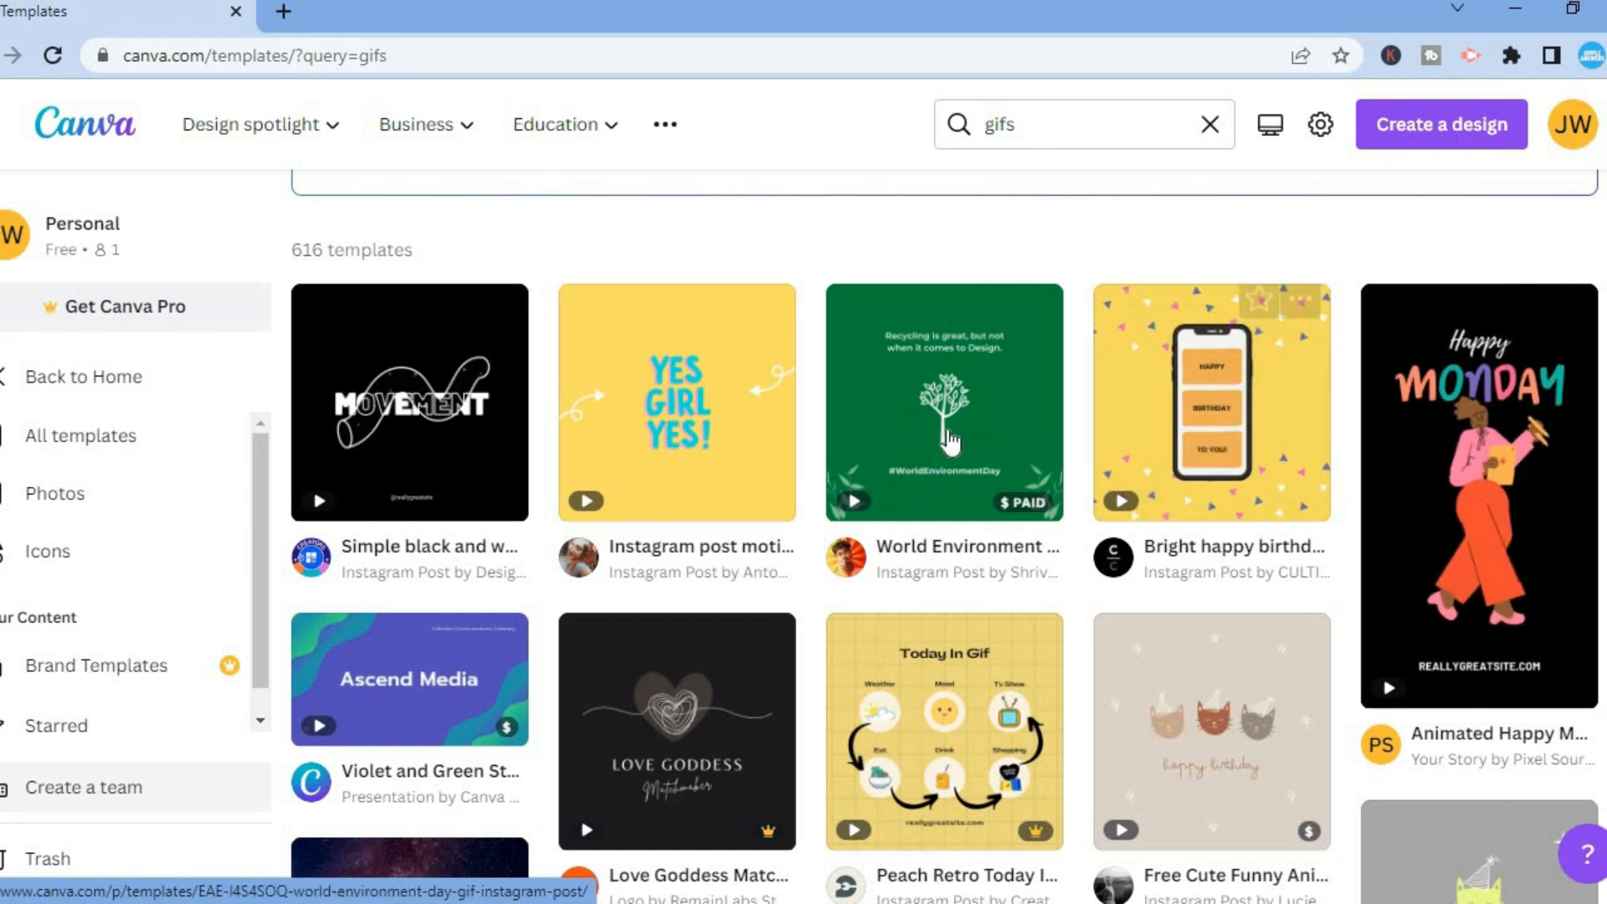
pyautogui.moveTo(675, 479)
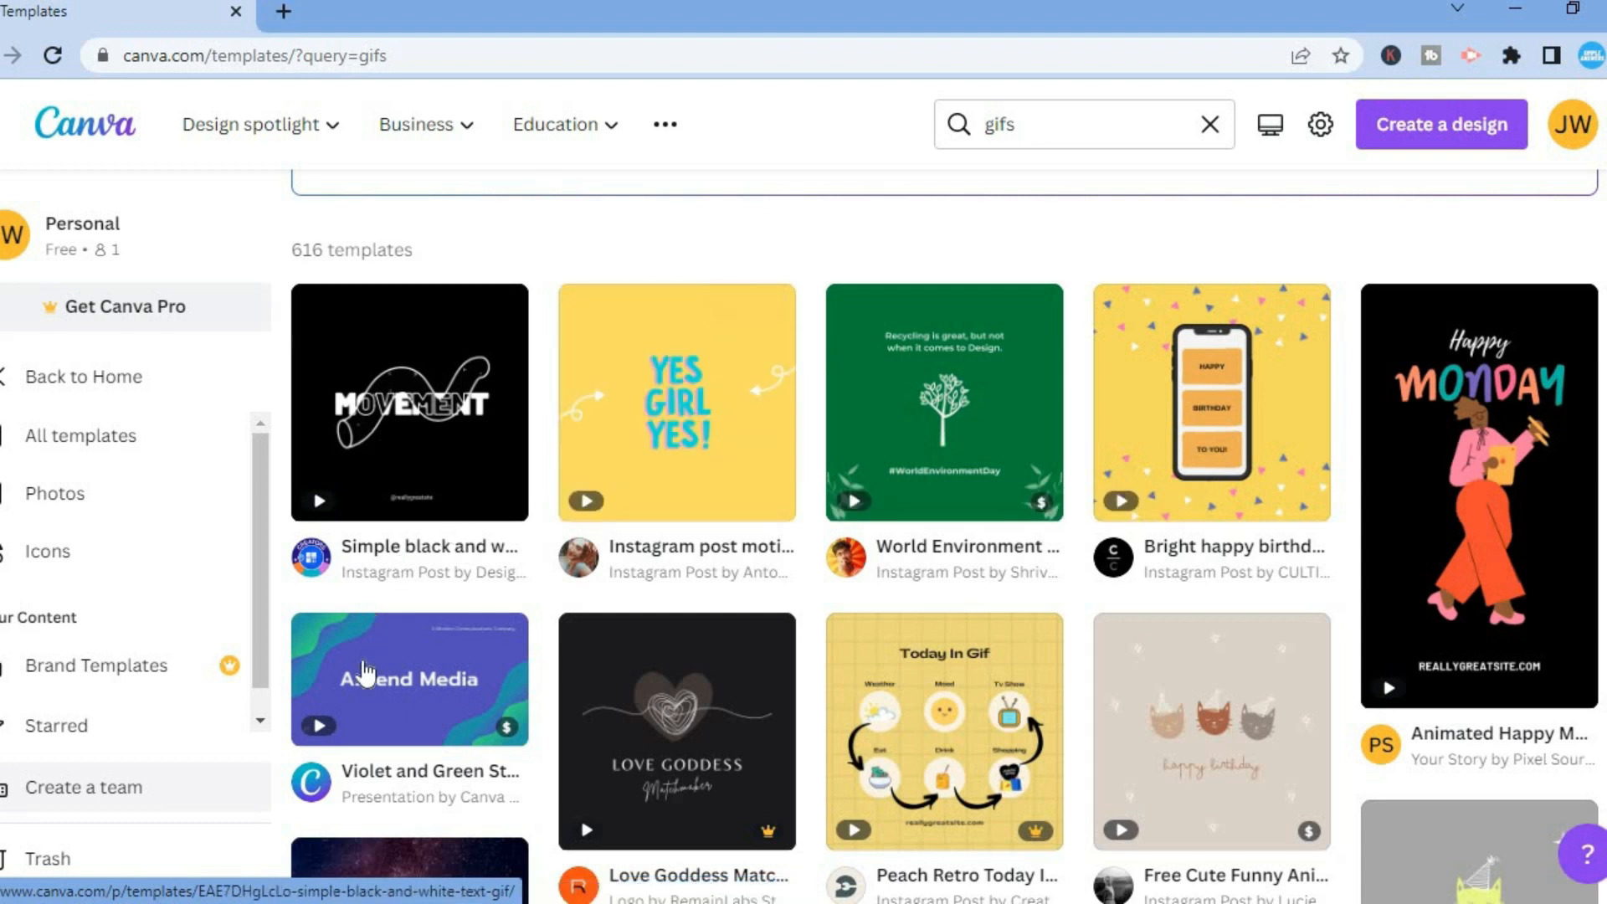
pyautogui.moveTo(1283, 726)
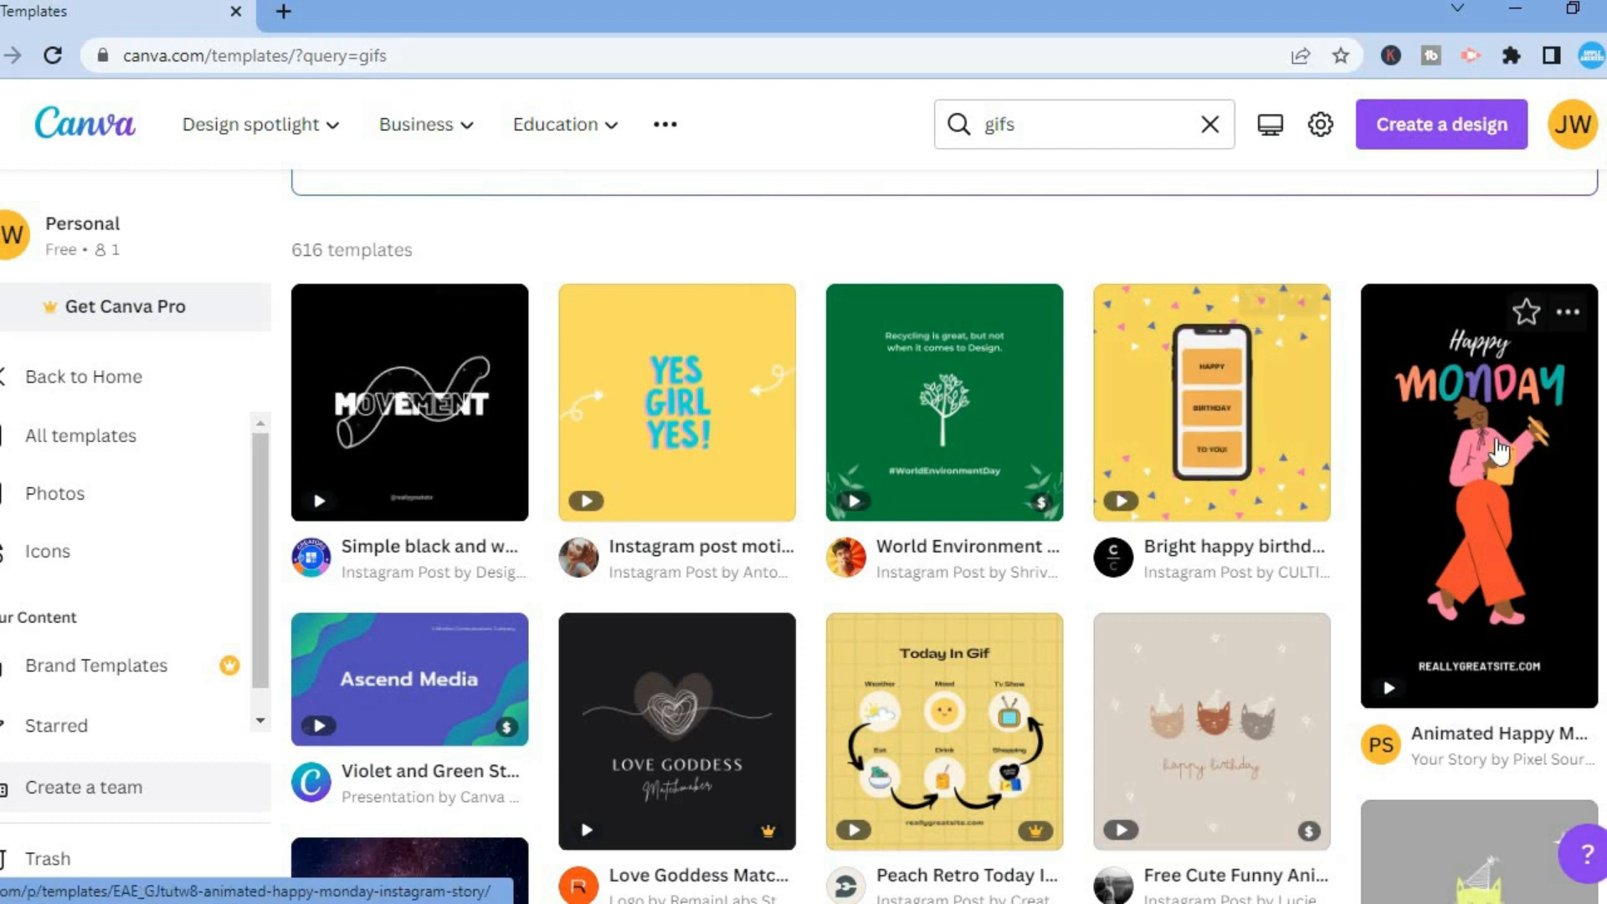
pyautogui.scroll(-10, 944, 536)
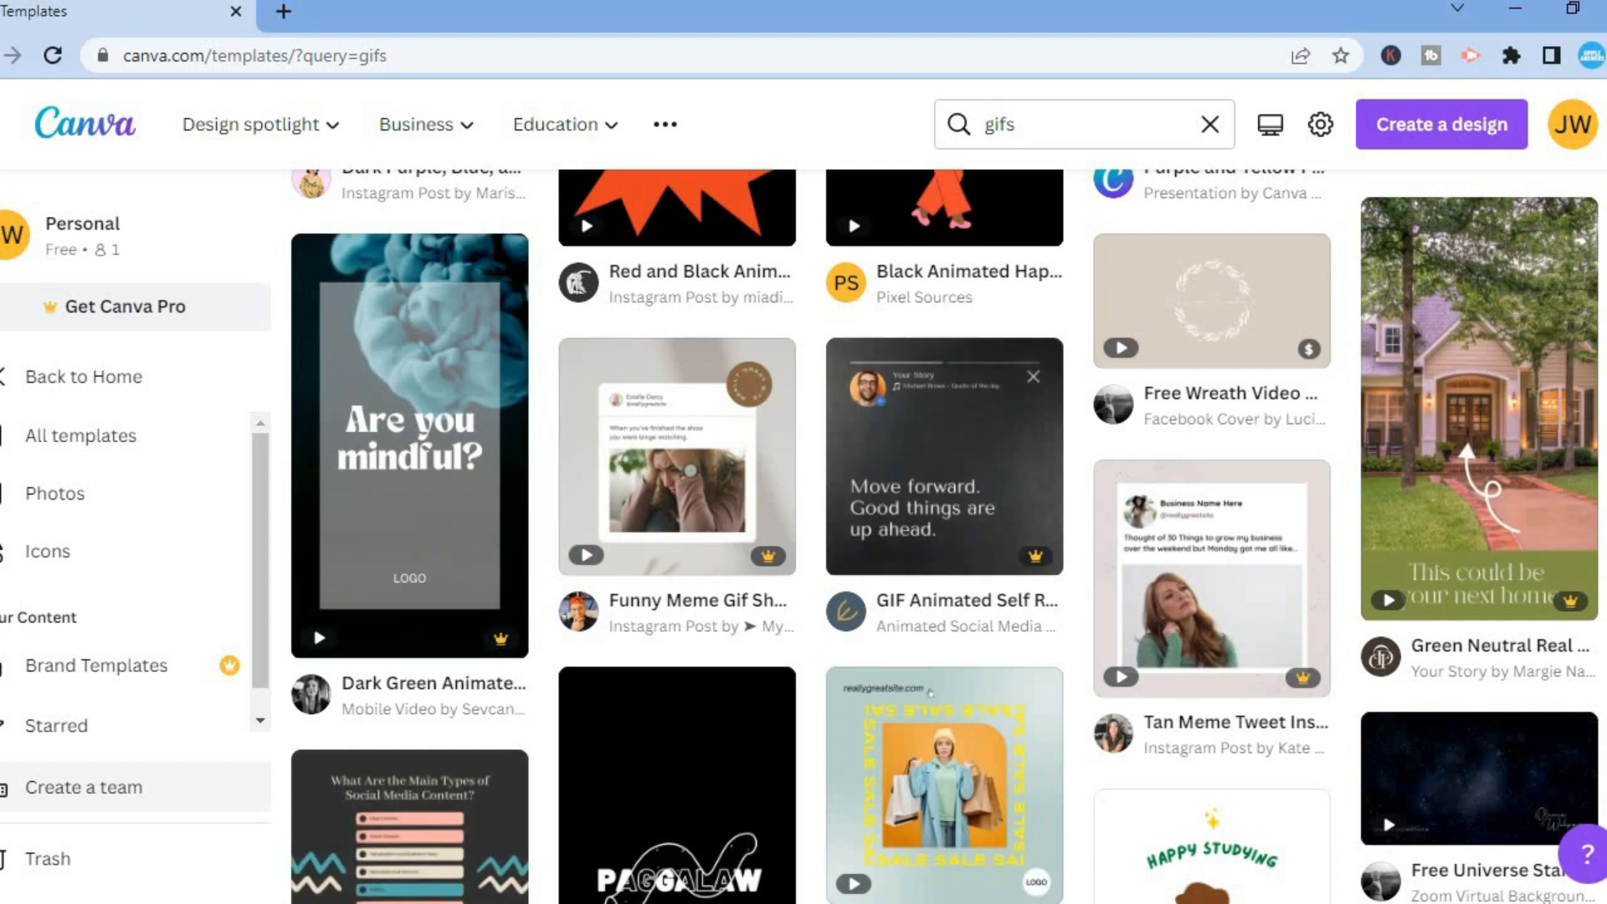
pyautogui.scroll(1, 945, 536)
pyautogui.scroll(1, 944, 535)
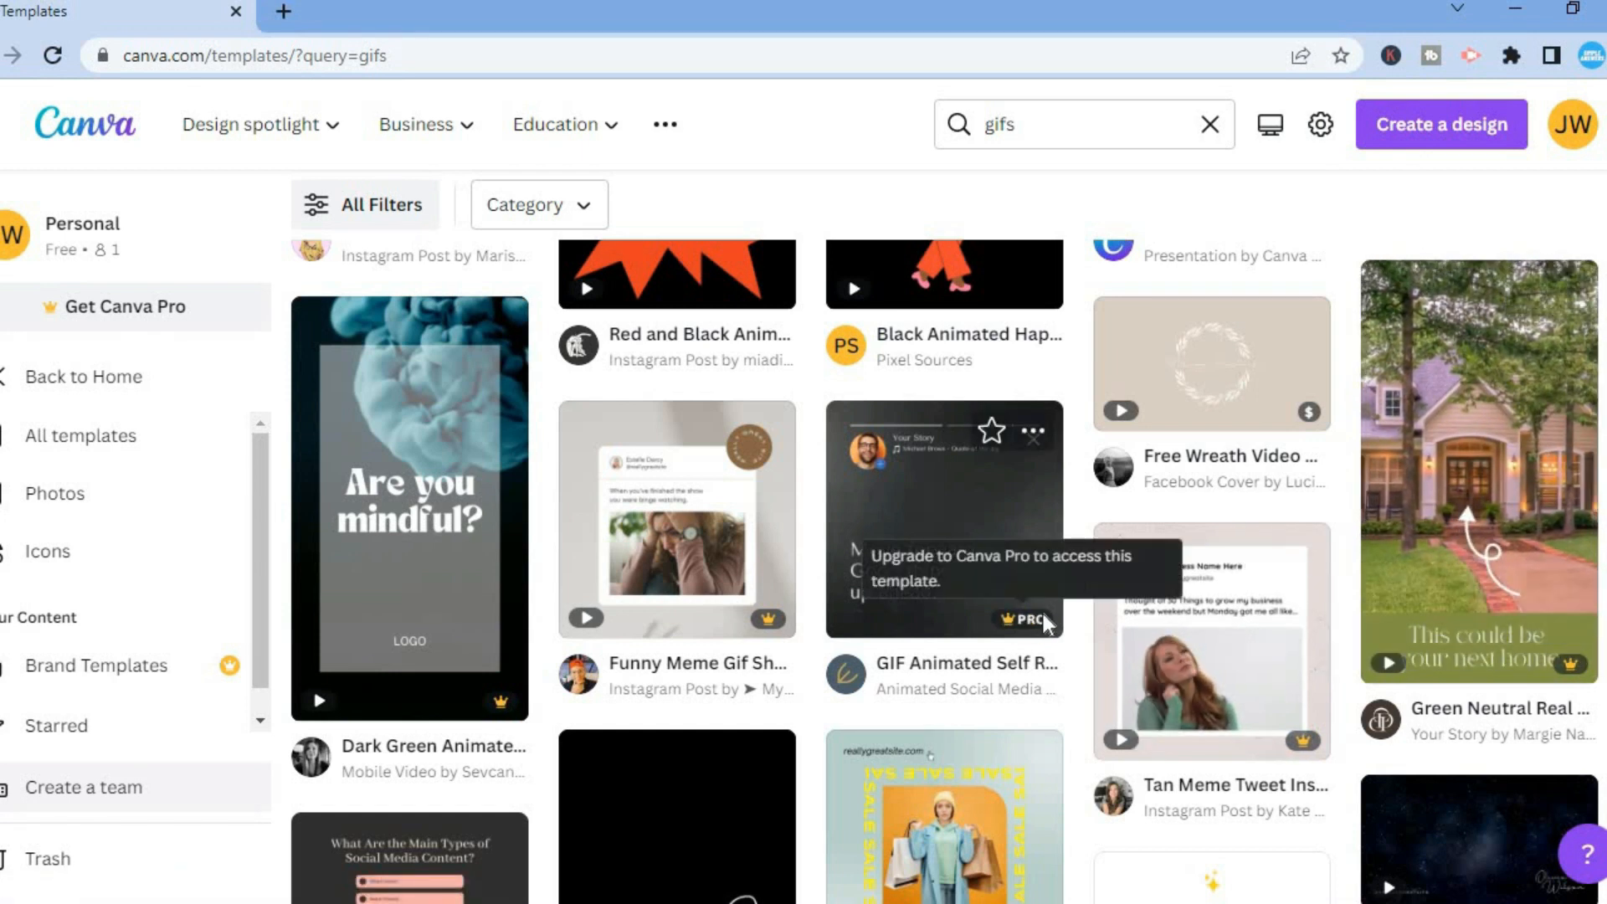
pyautogui.scroll(-5, 1424, 544)
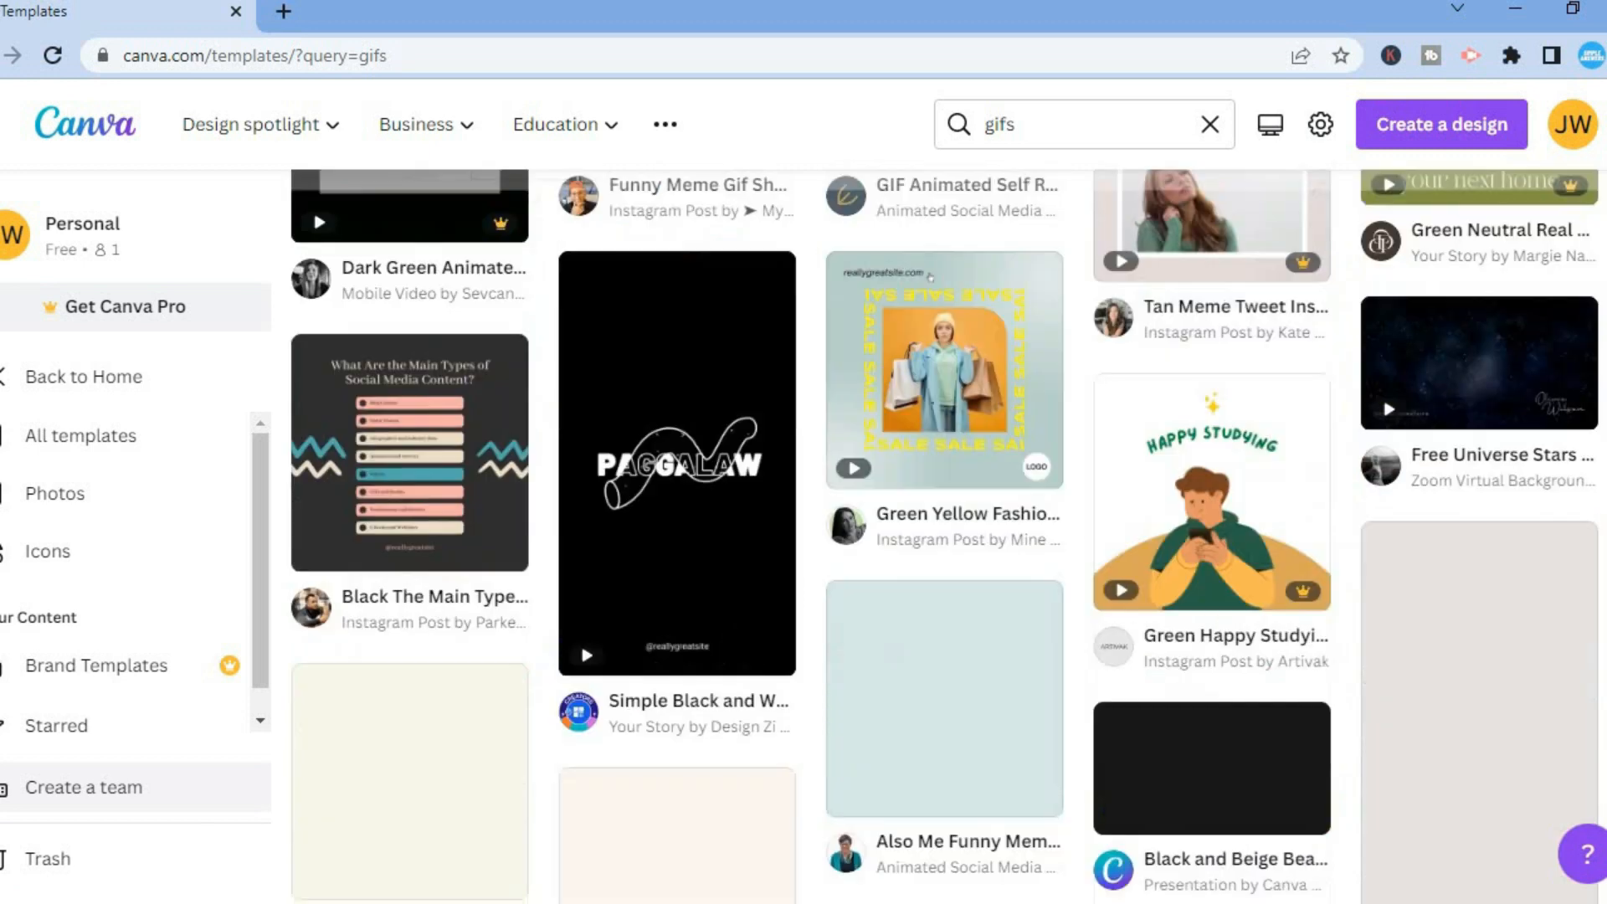
pyautogui.scroll(-2, 929, 275)
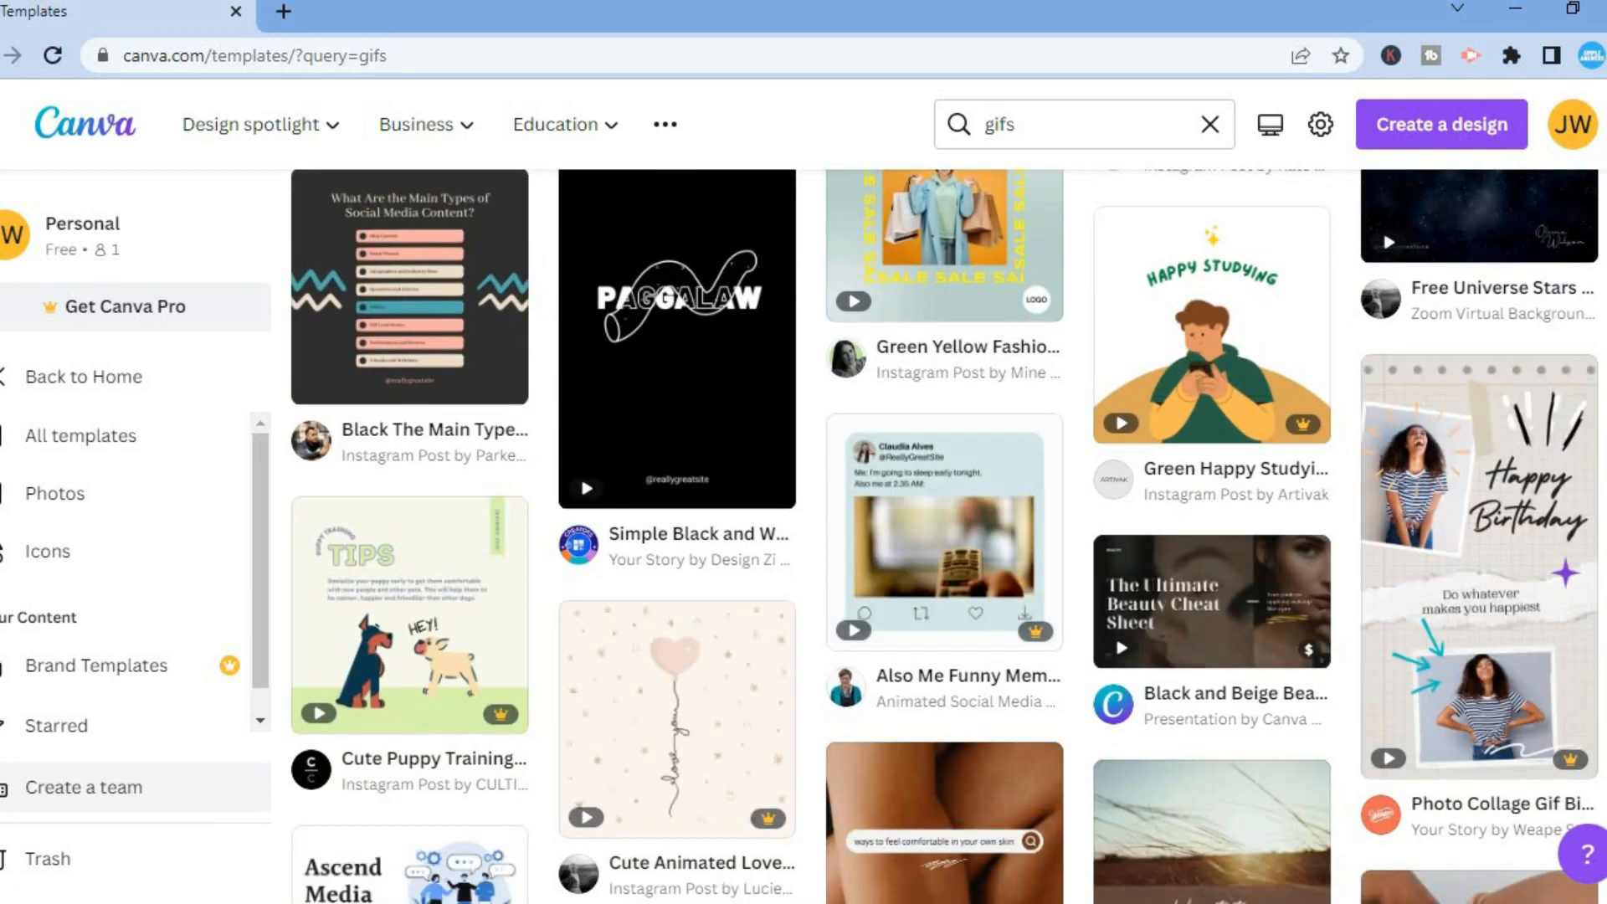
pyautogui.scroll(1, 1456, 427)
pyautogui.moveTo(1455, 423)
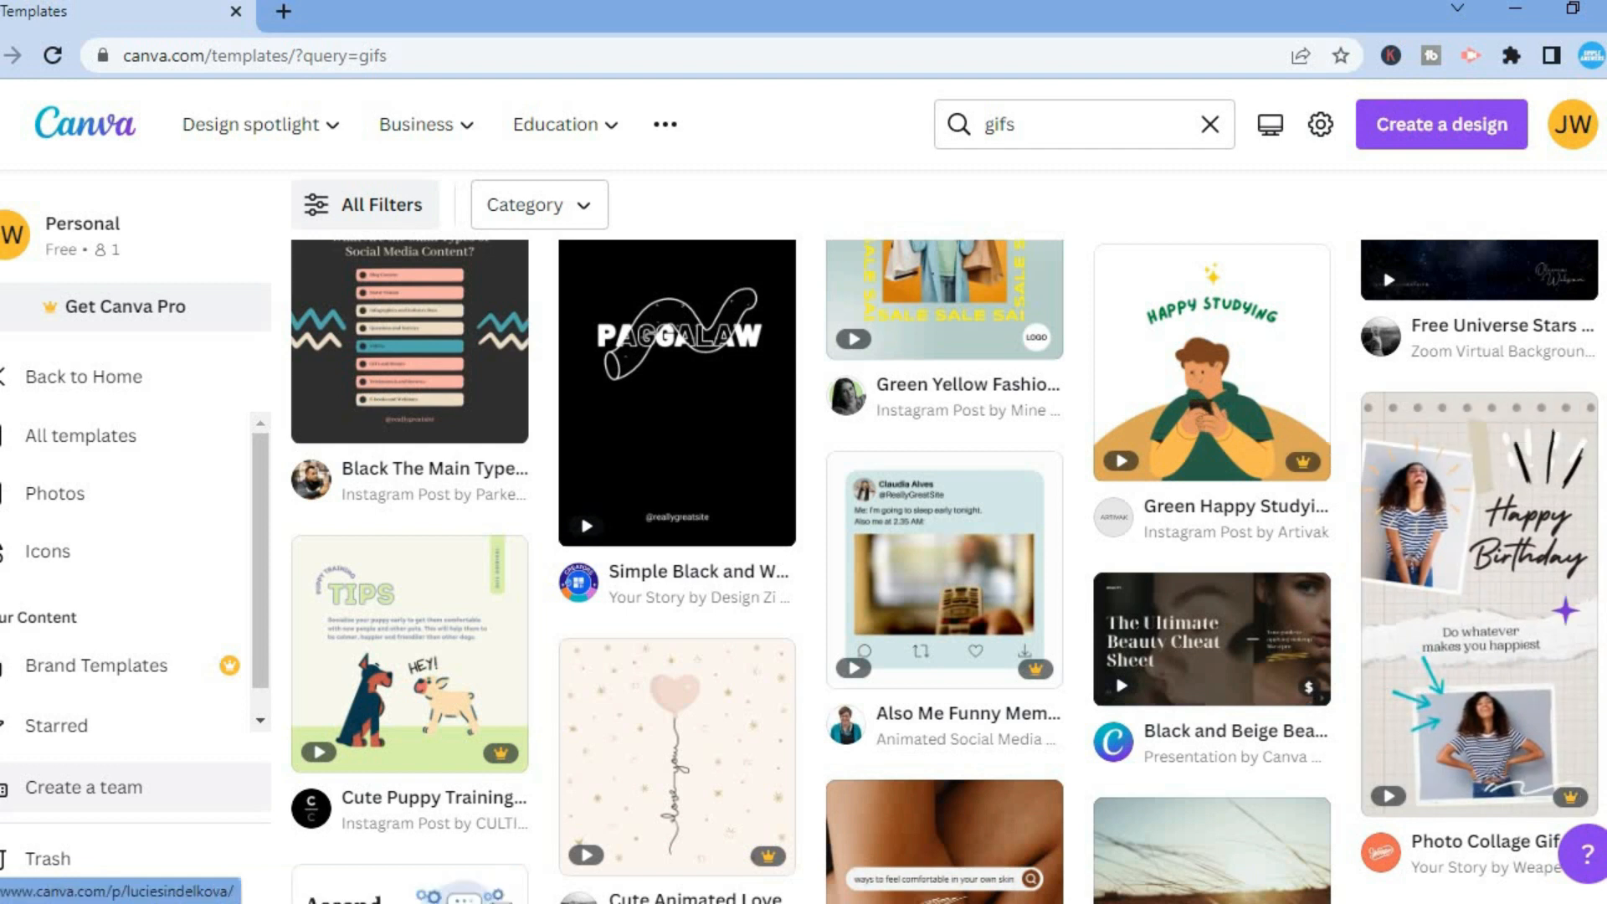
pyautogui.scroll(10, 945, 569)
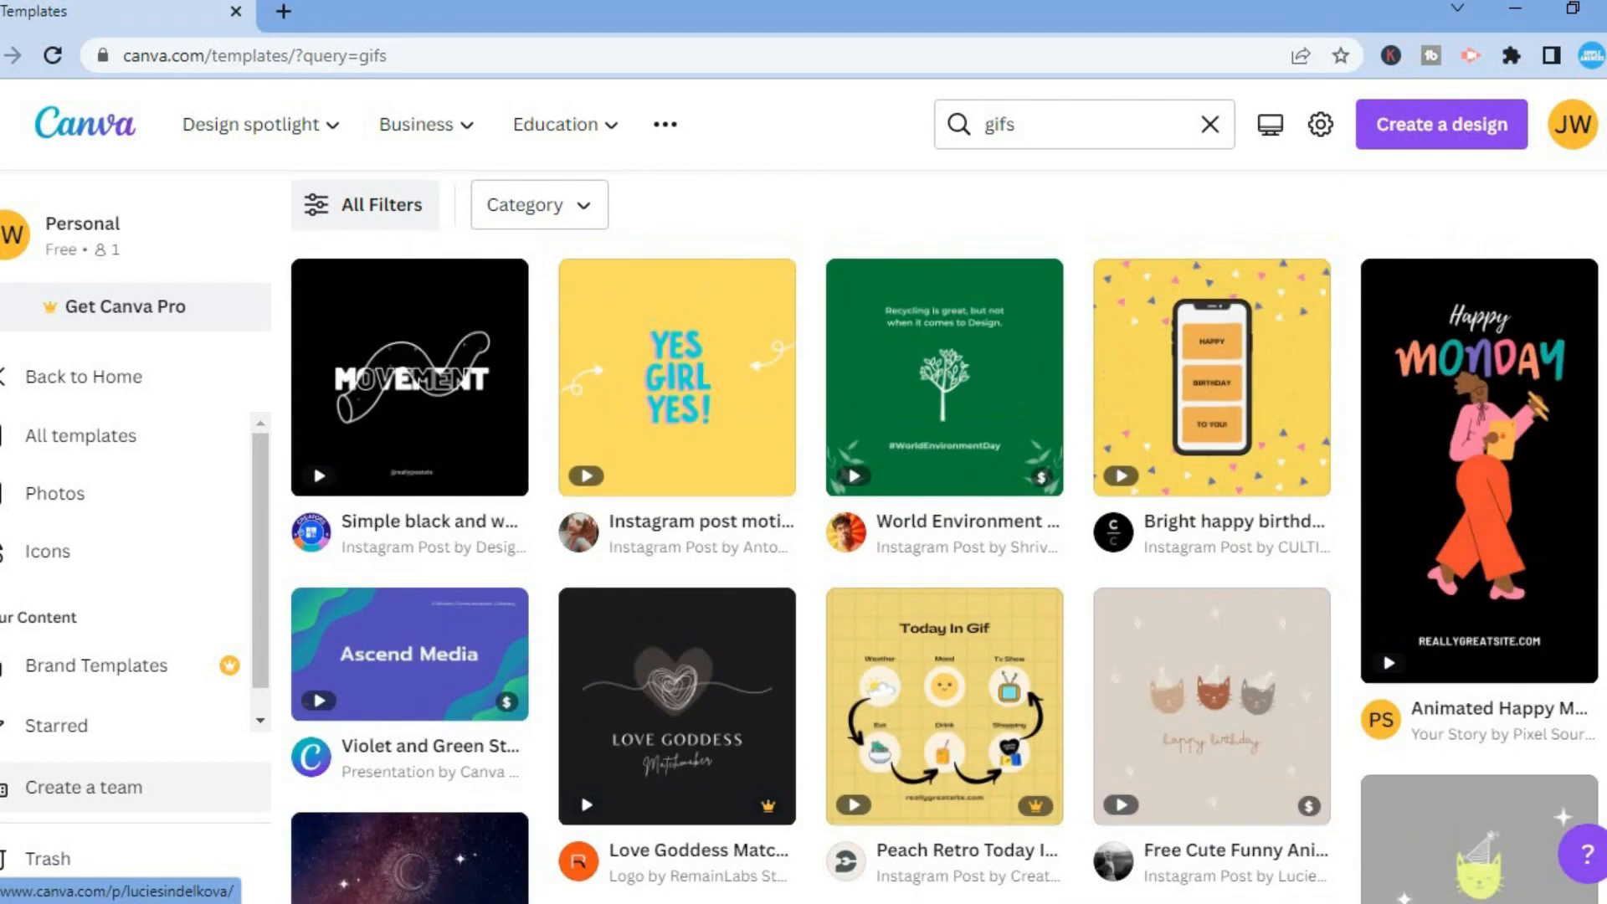
# Step: Open the Animated Happy Monday Instagram Story template for customization and delete its colourful "MONDAY" lettering
pyautogui.click(1510, 488)
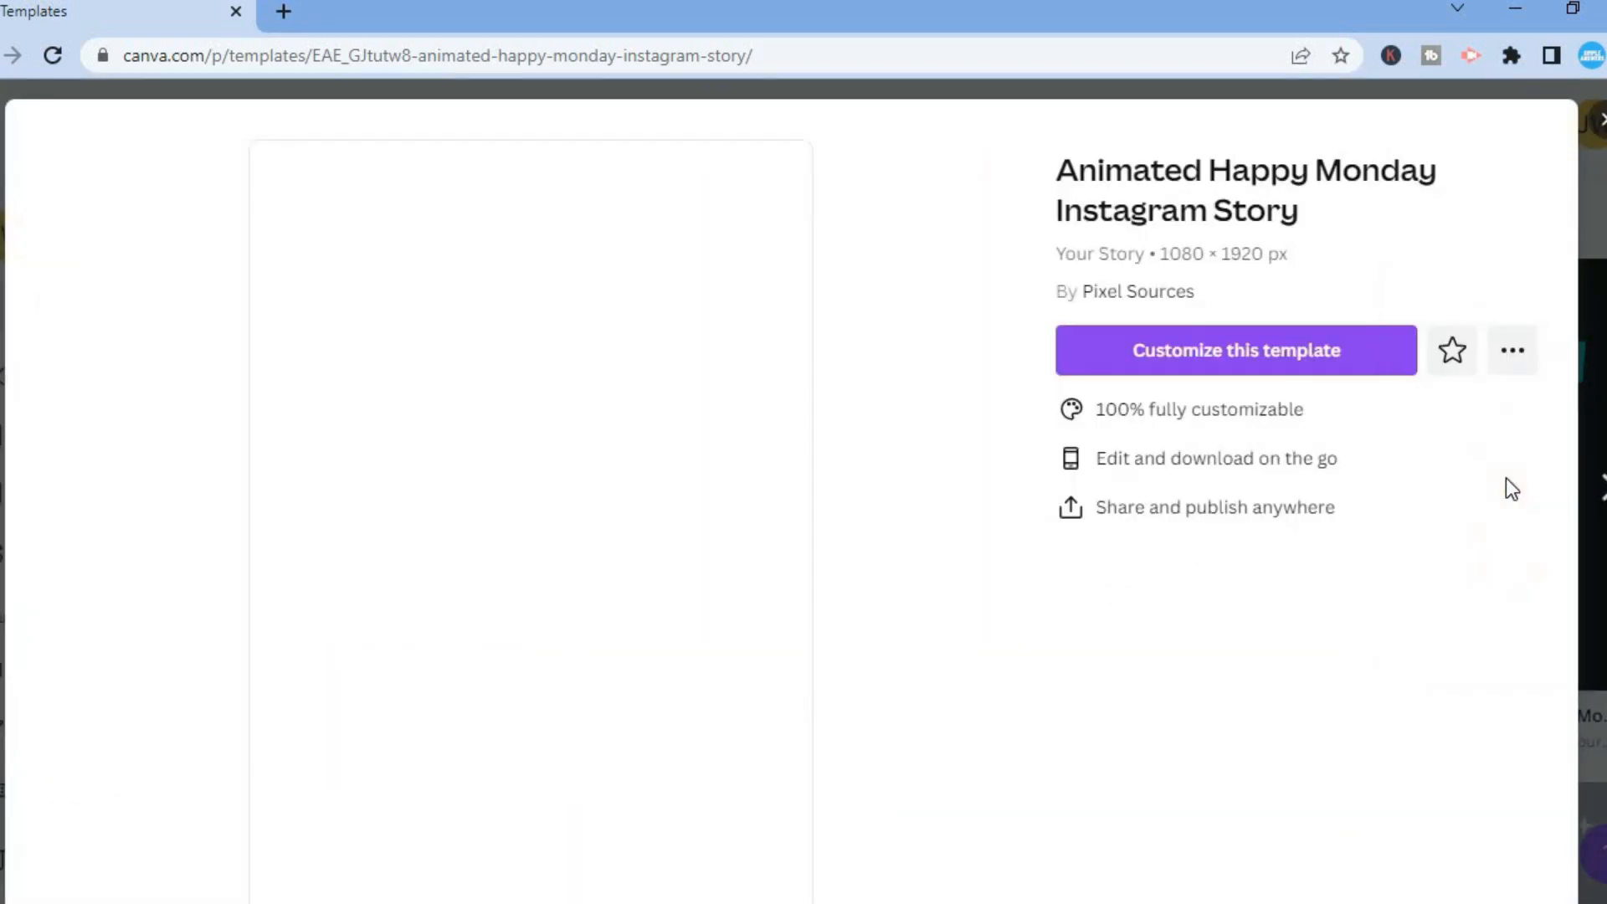
pyautogui.click(1297, 377)
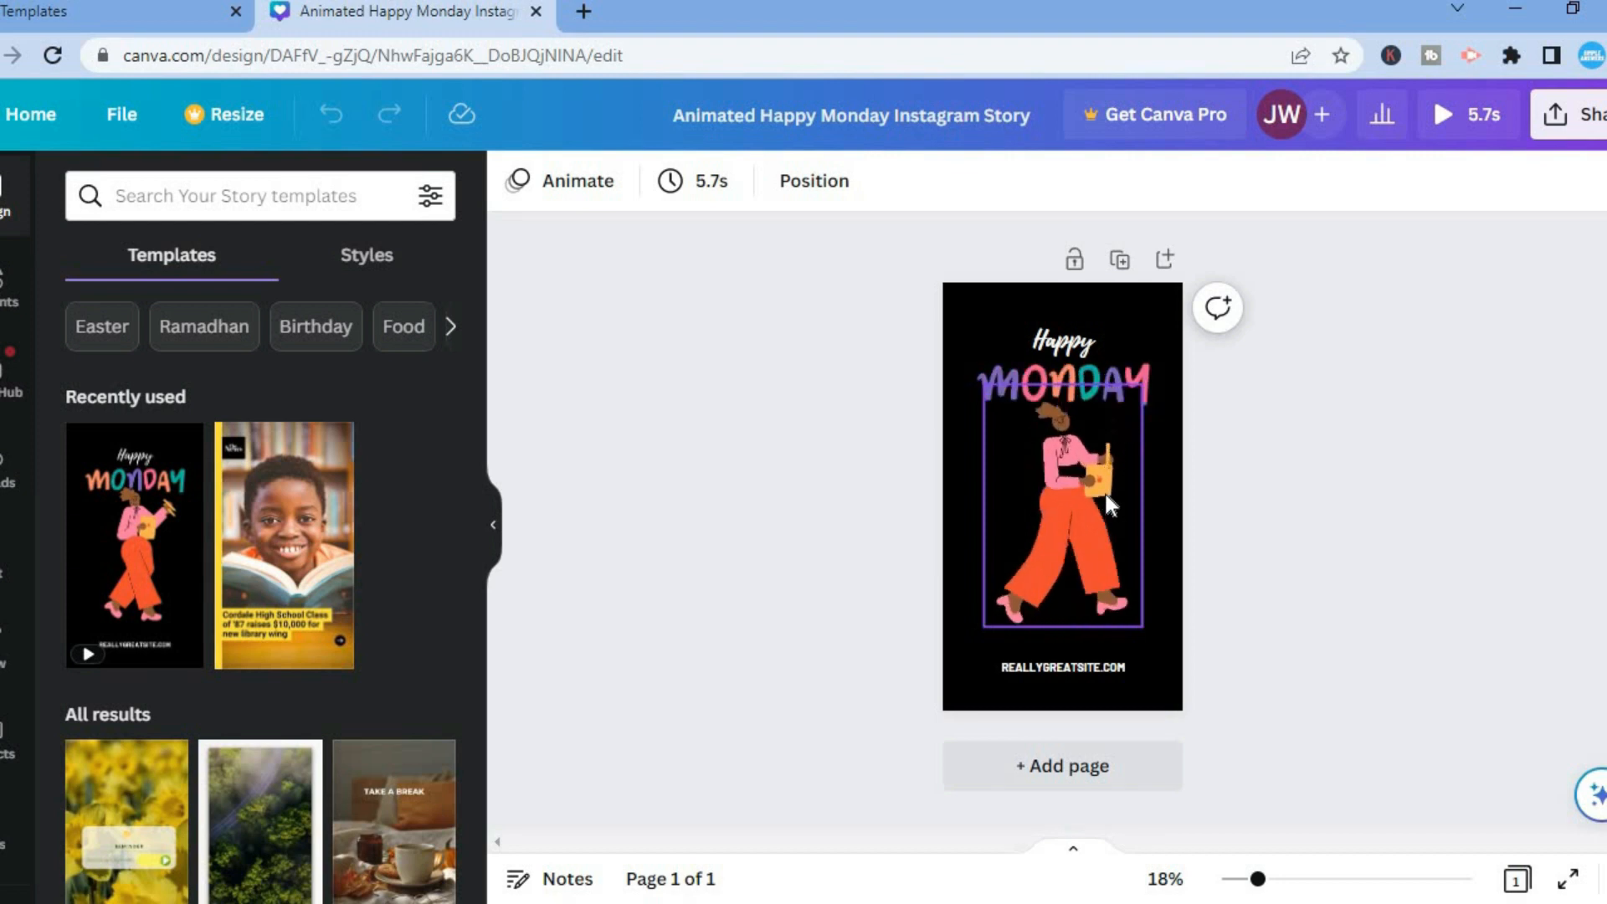
pyautogui.click(1130, 374)
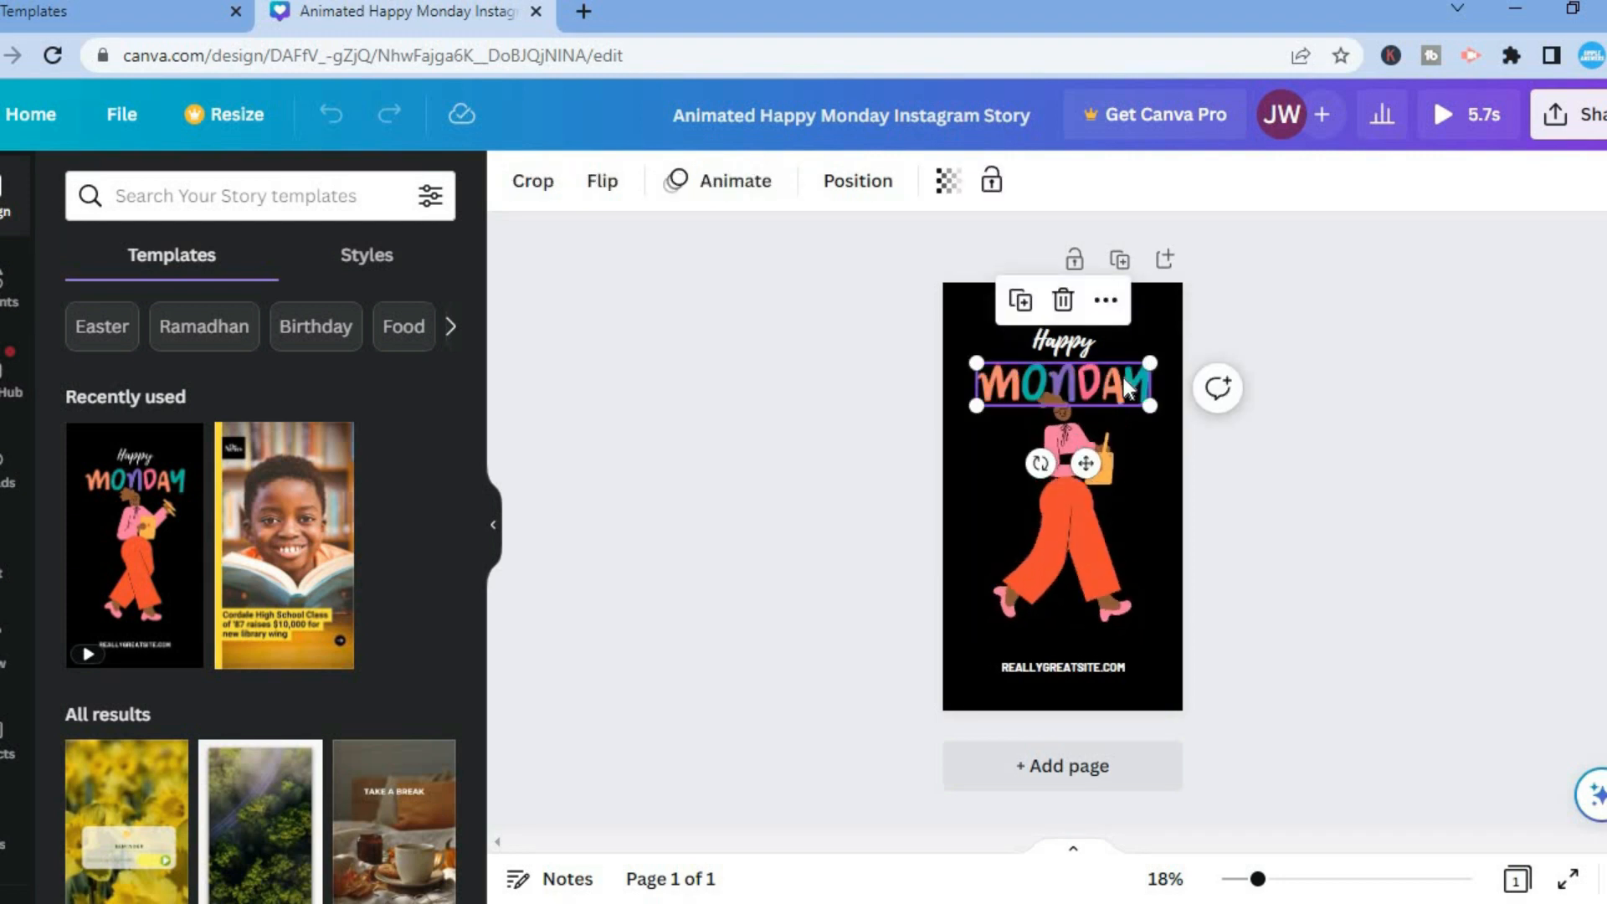
pyautogui.doubleClick(1122, 380)
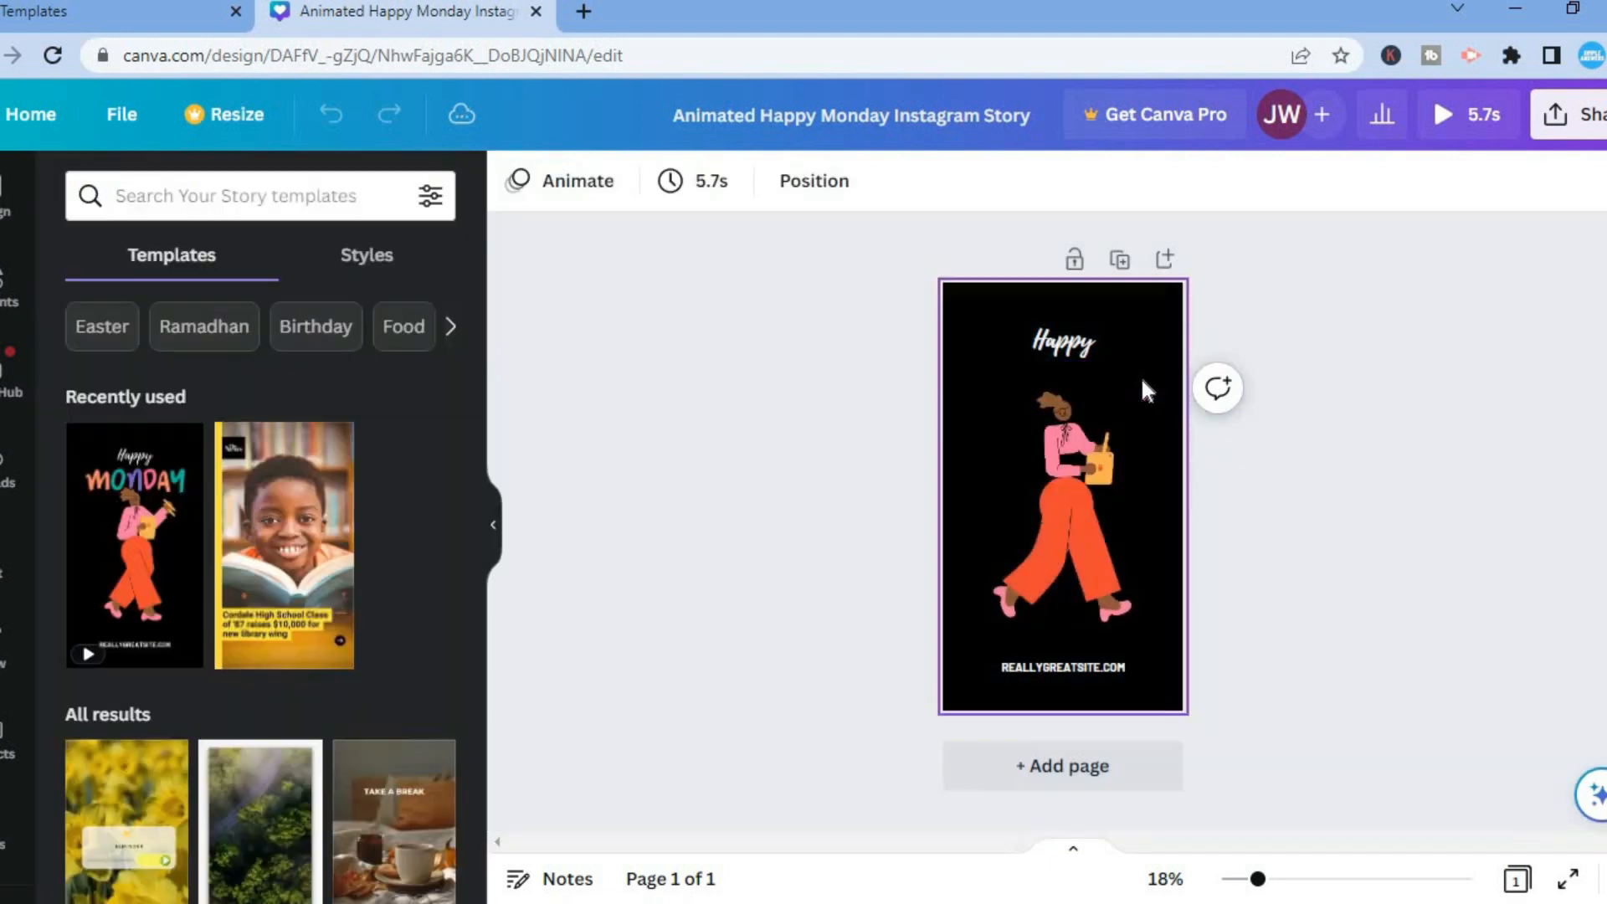
pyautogui.click(1142, 375)
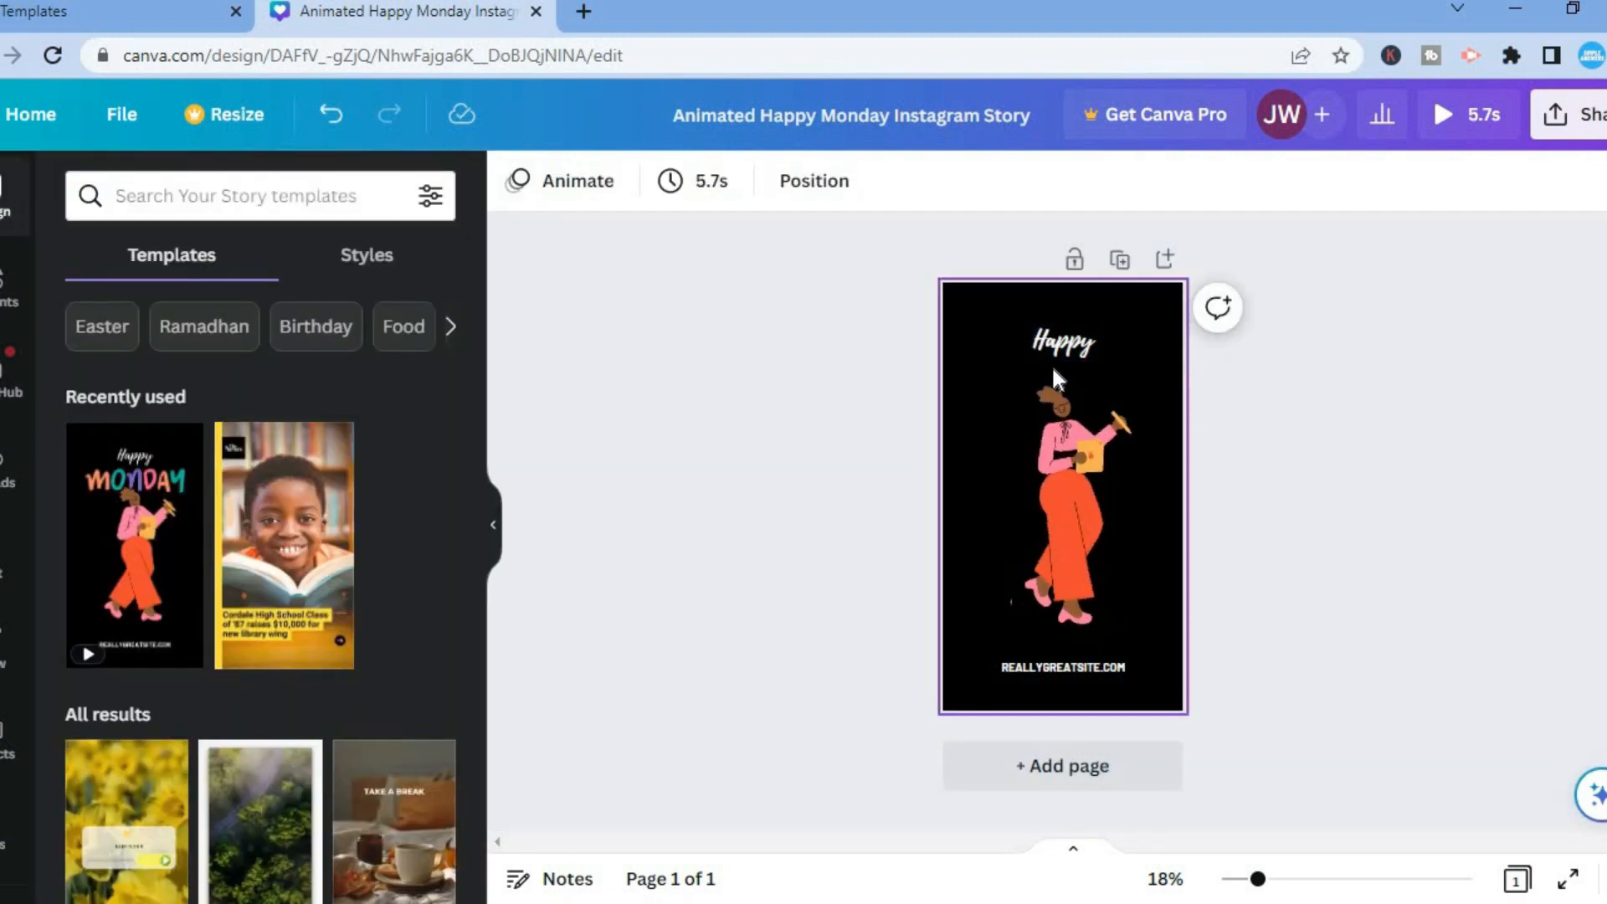
# Step: Add a heading directly below "Happy" on the page and replace its placeholder text with "Thursday"
pyautogui.click(21, 462)
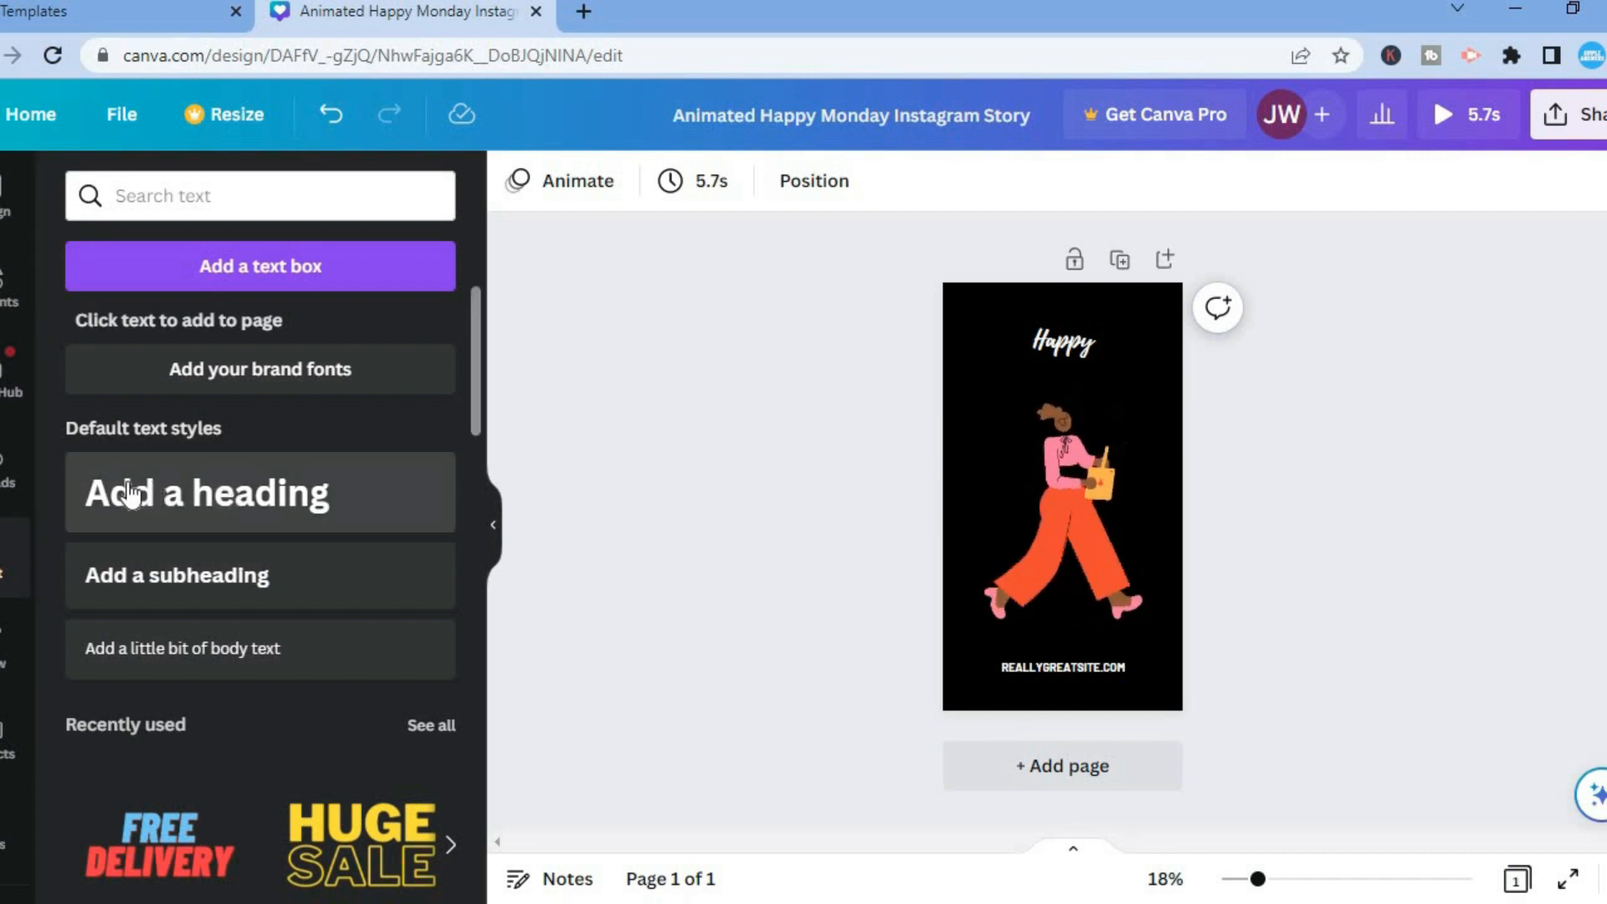
pyautogui.click(201, 498)
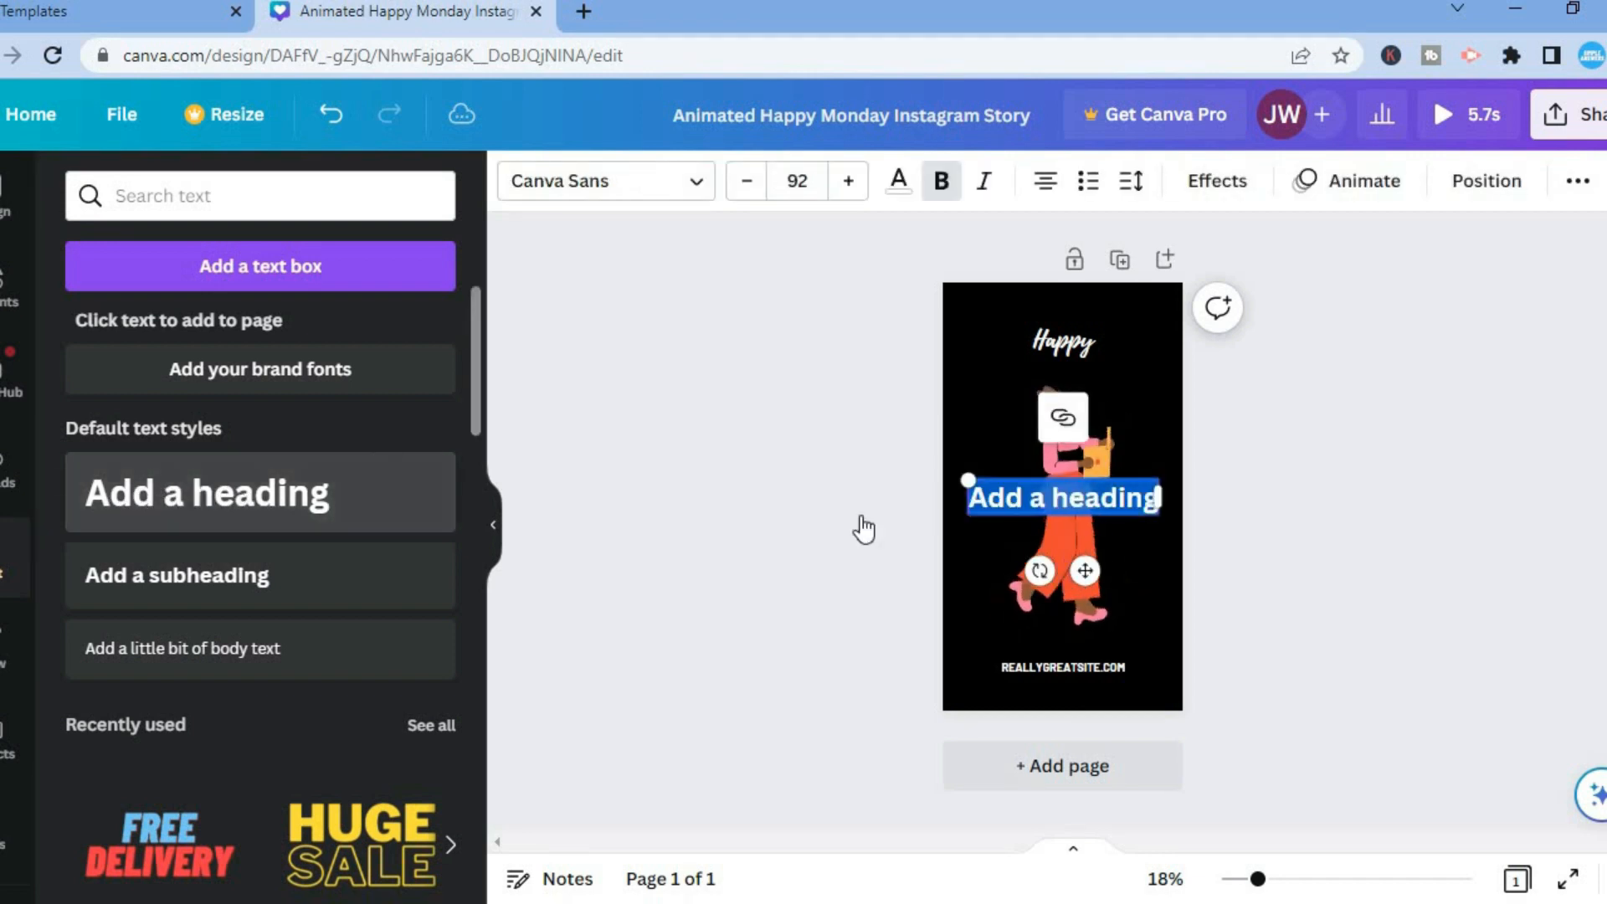
pyautogui.moveTo(1055, 477); pyautogui.dragTo(1064, 362)
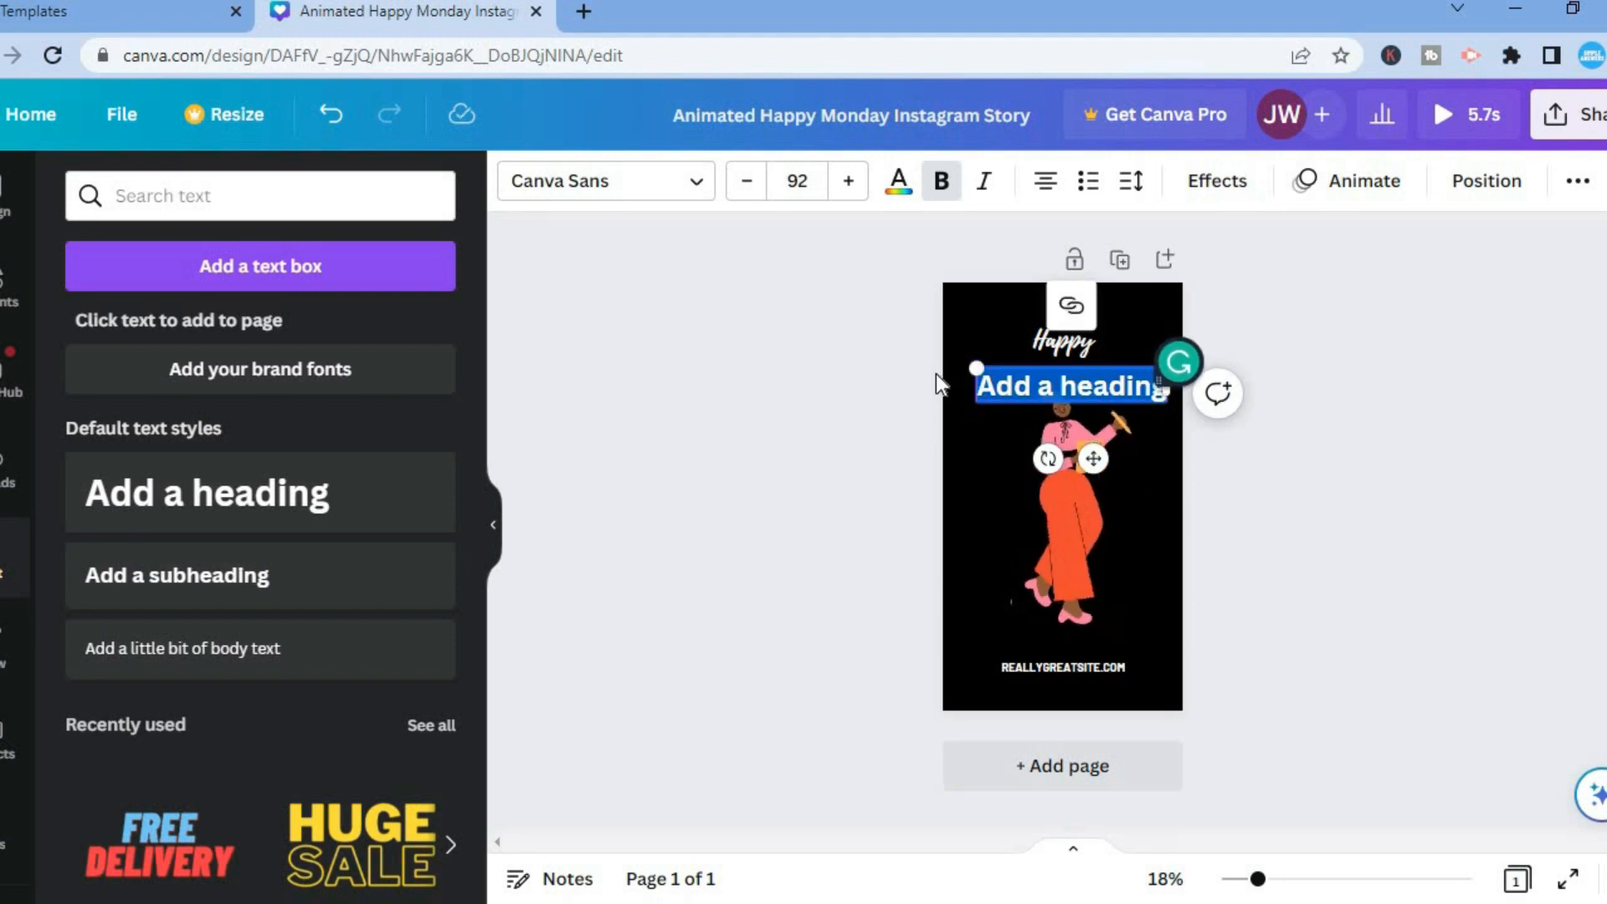
pyautogui.press('BackSpace')
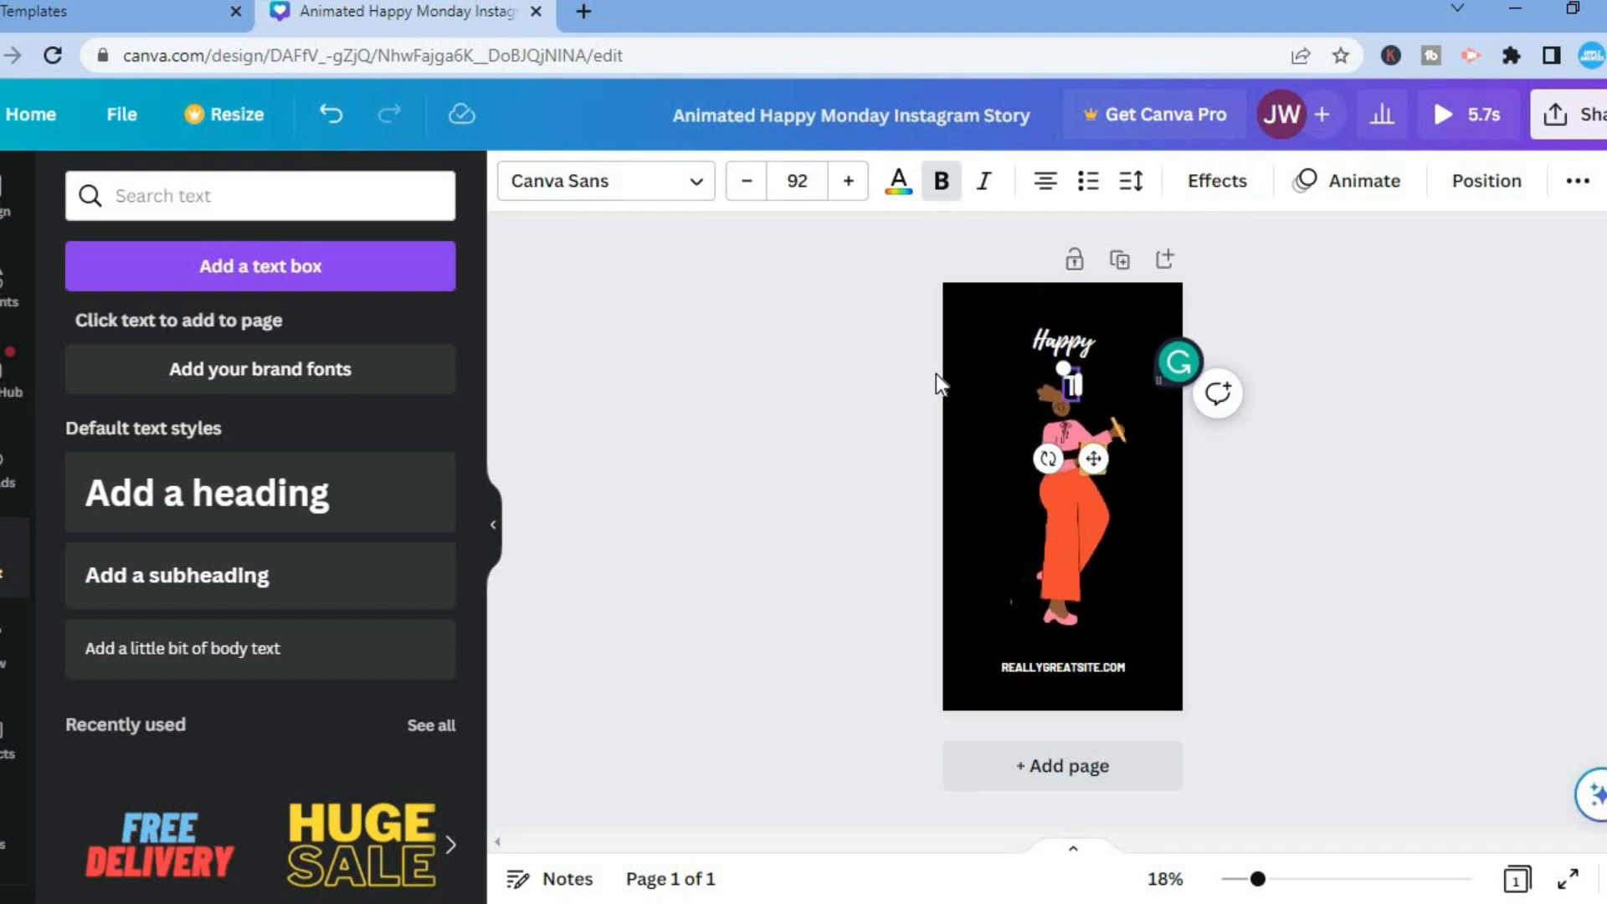
pyautogui.write('Thursday')
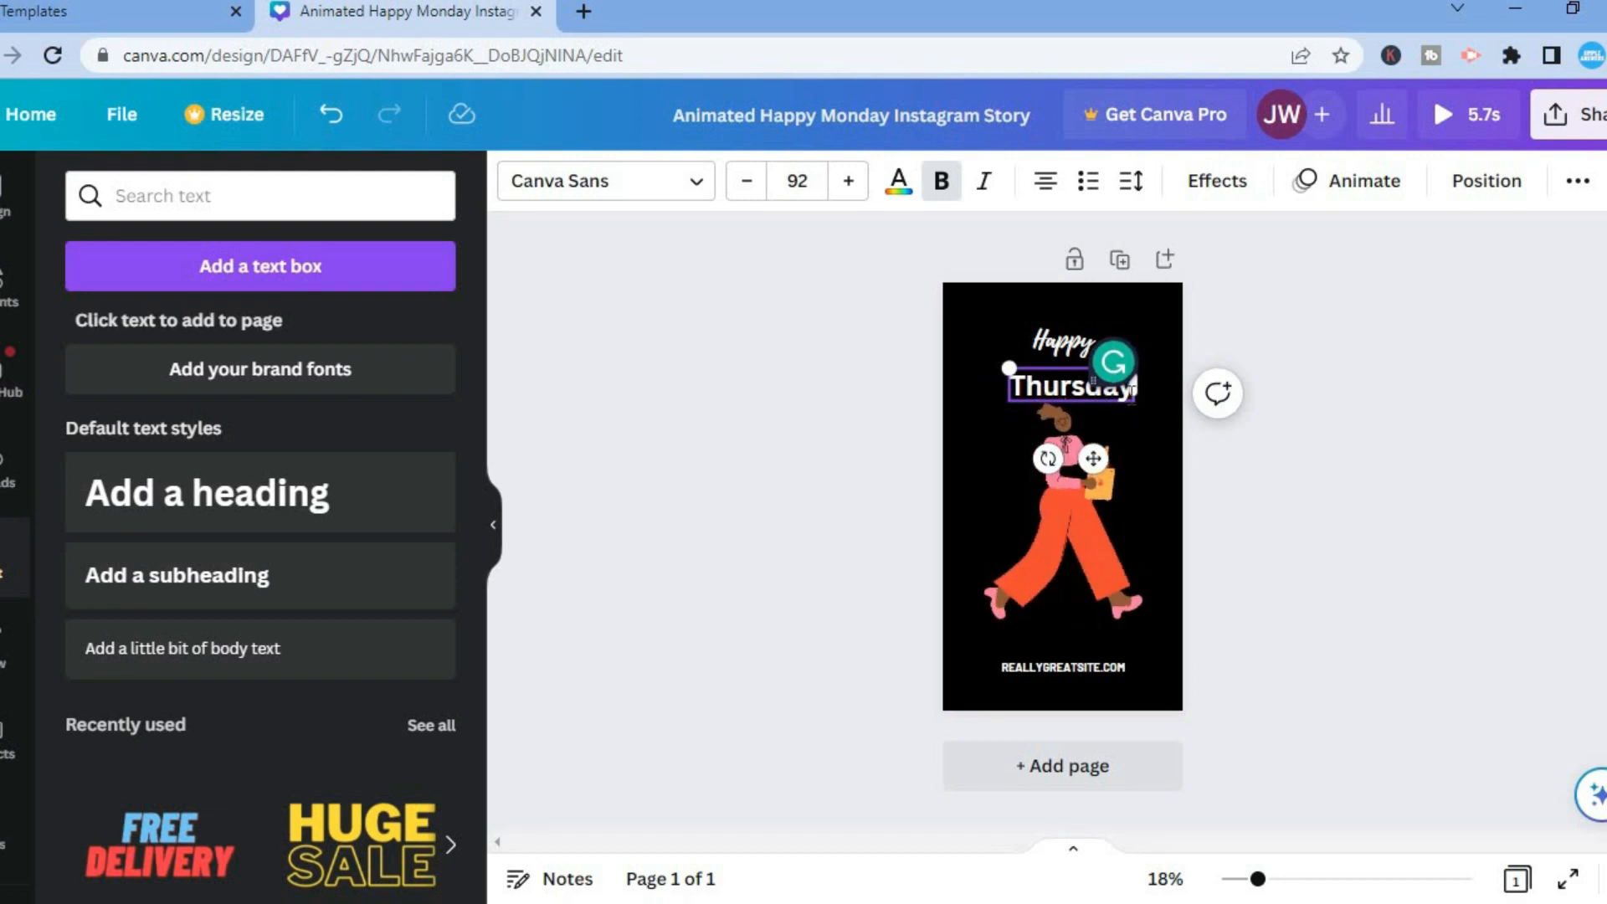
# Step: Try the Splice, Outline and Glitch text effects on the "Thursday" heading, finishing with the Neon effect
pyautogui.moveTo(1135, 387); pyautogui.dragTo(1002, 383)
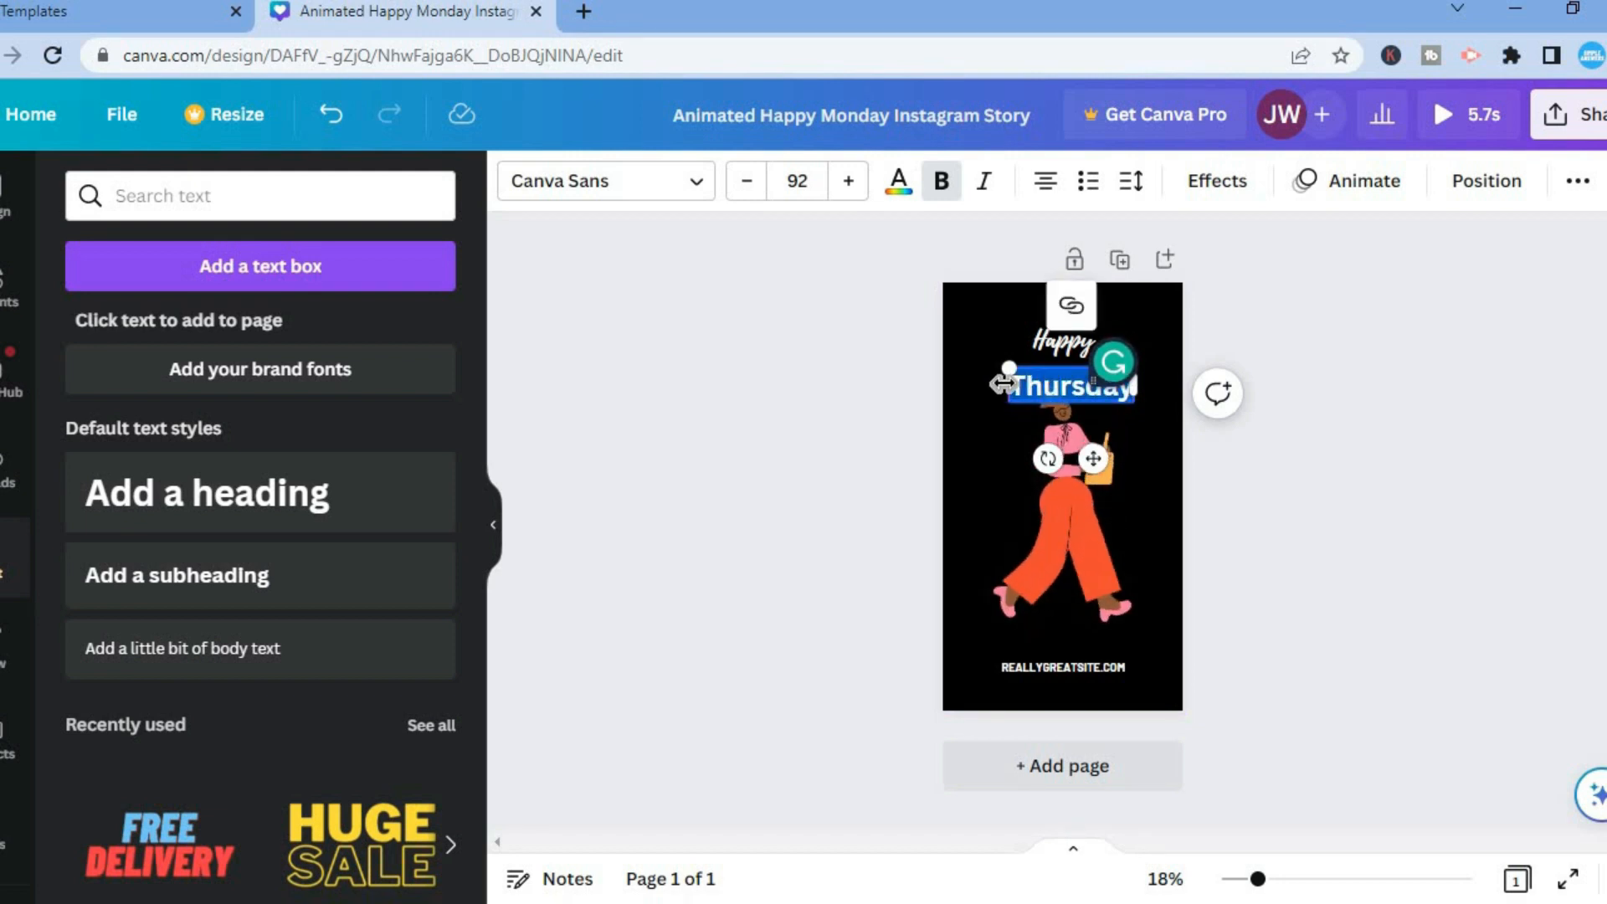
pyautogui.click(1219, 183)
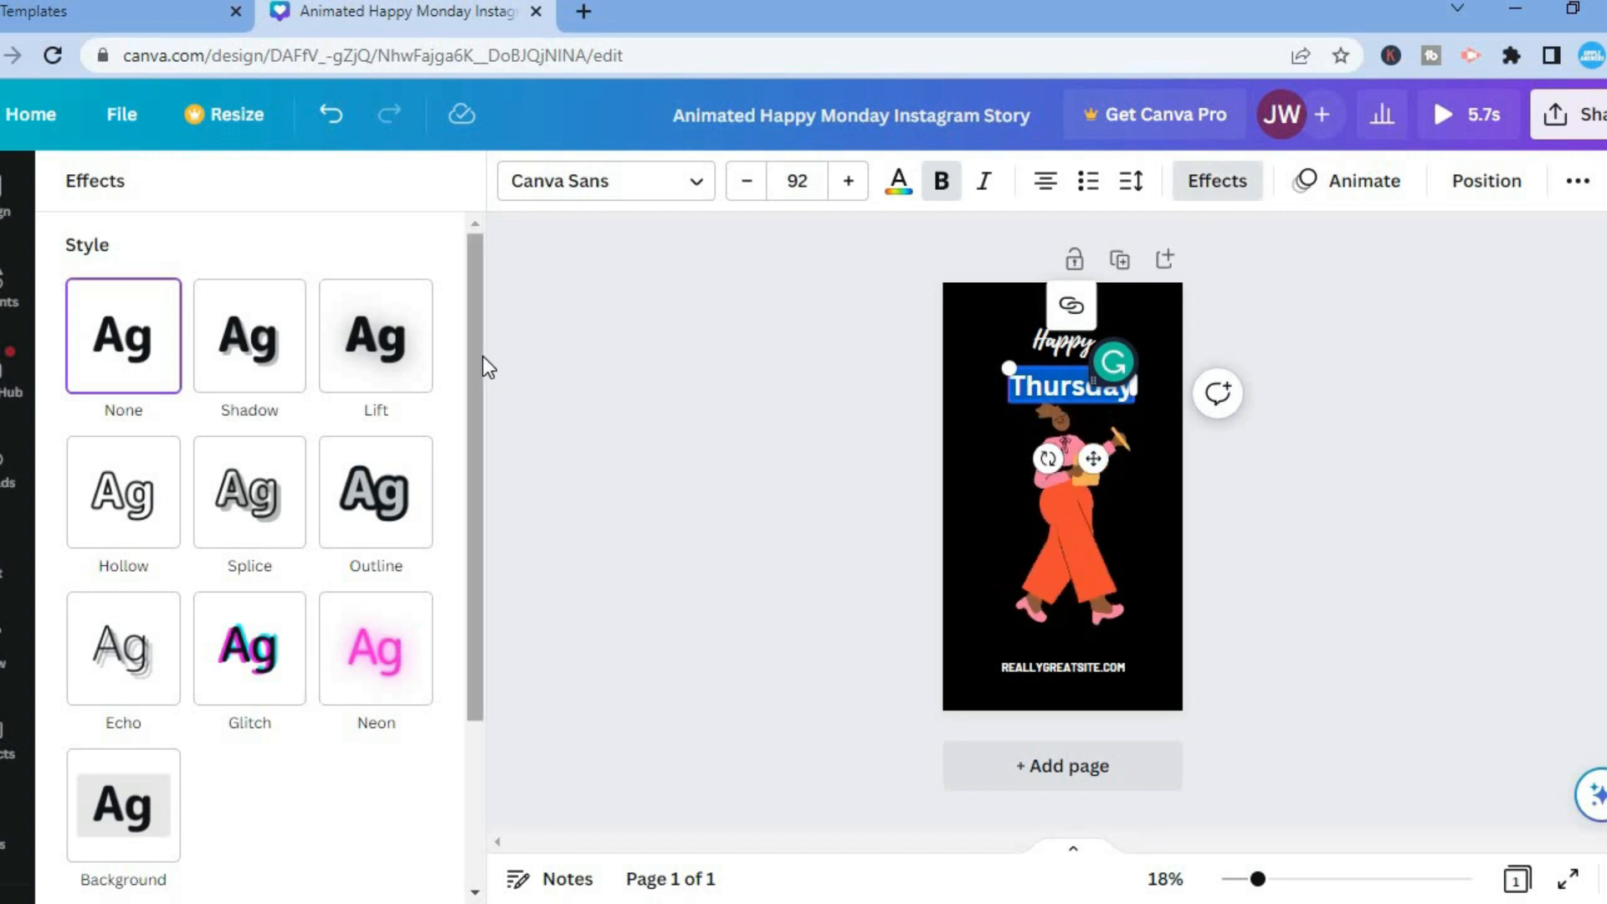
pyautogui.moveTo(478, 360); pyautogui.dragTo(479, 398)
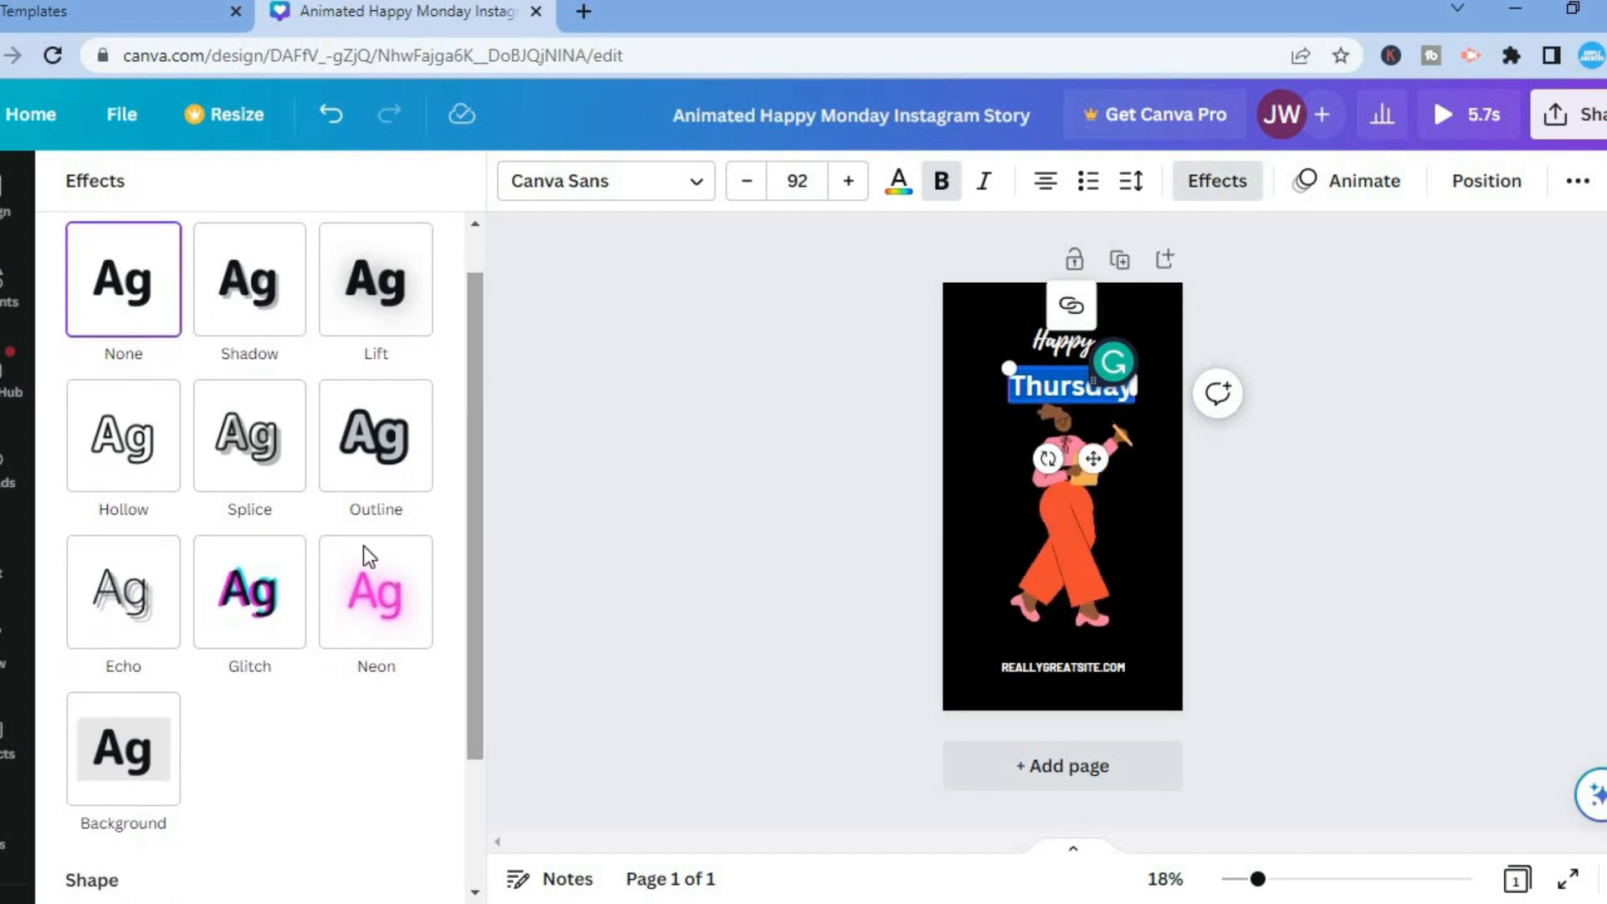
pyautogui.click(259, 483)
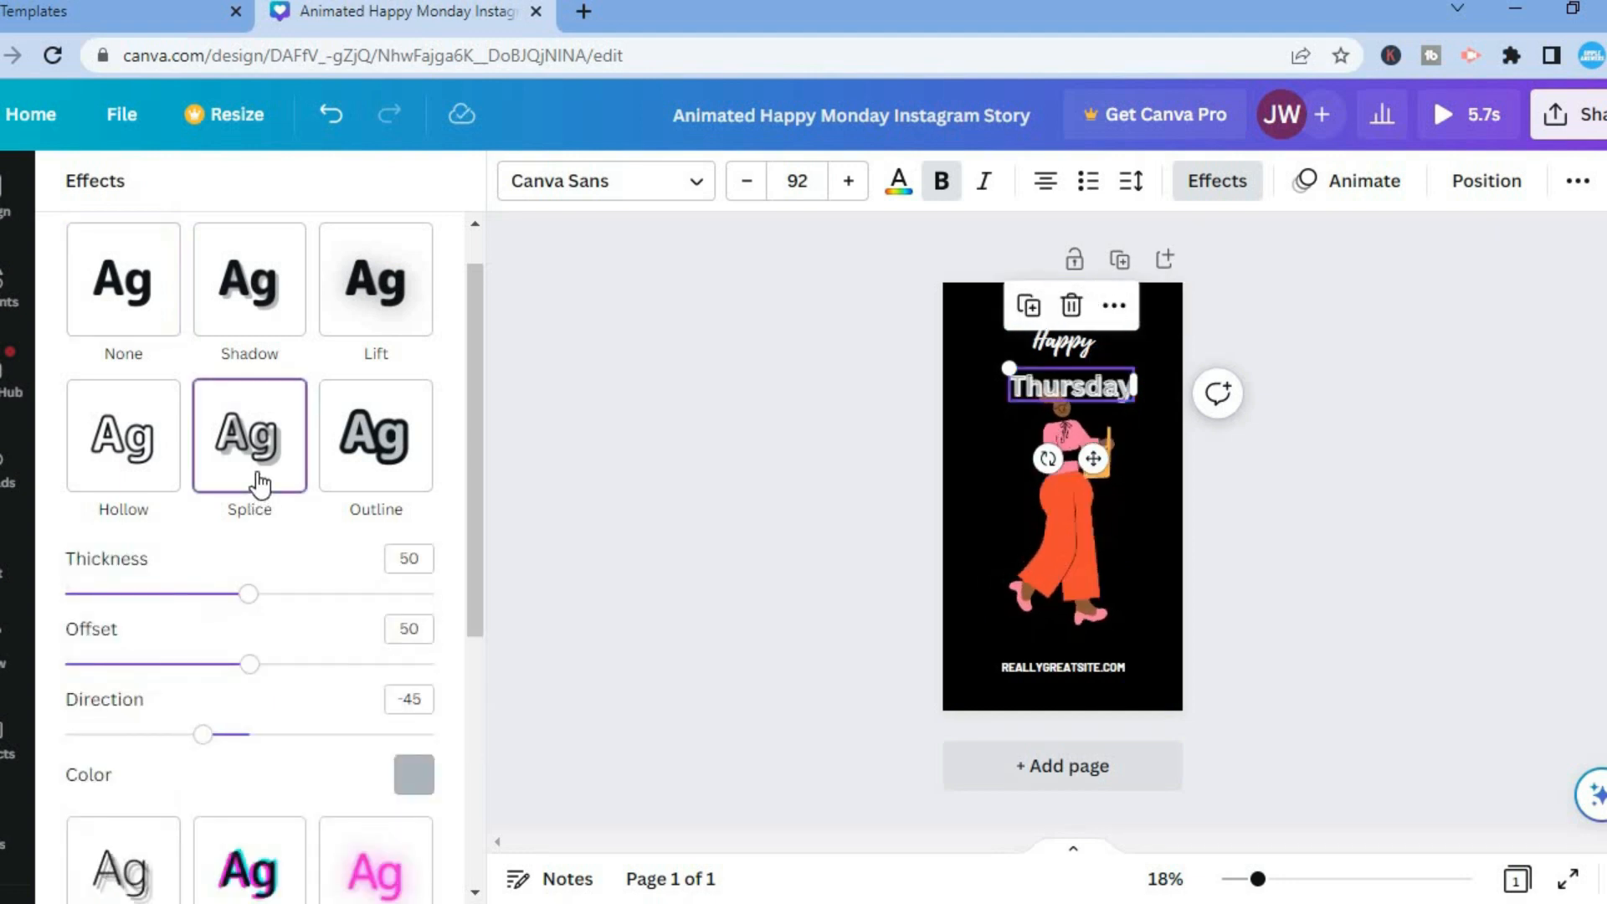
pyautogui.click(394, 452)
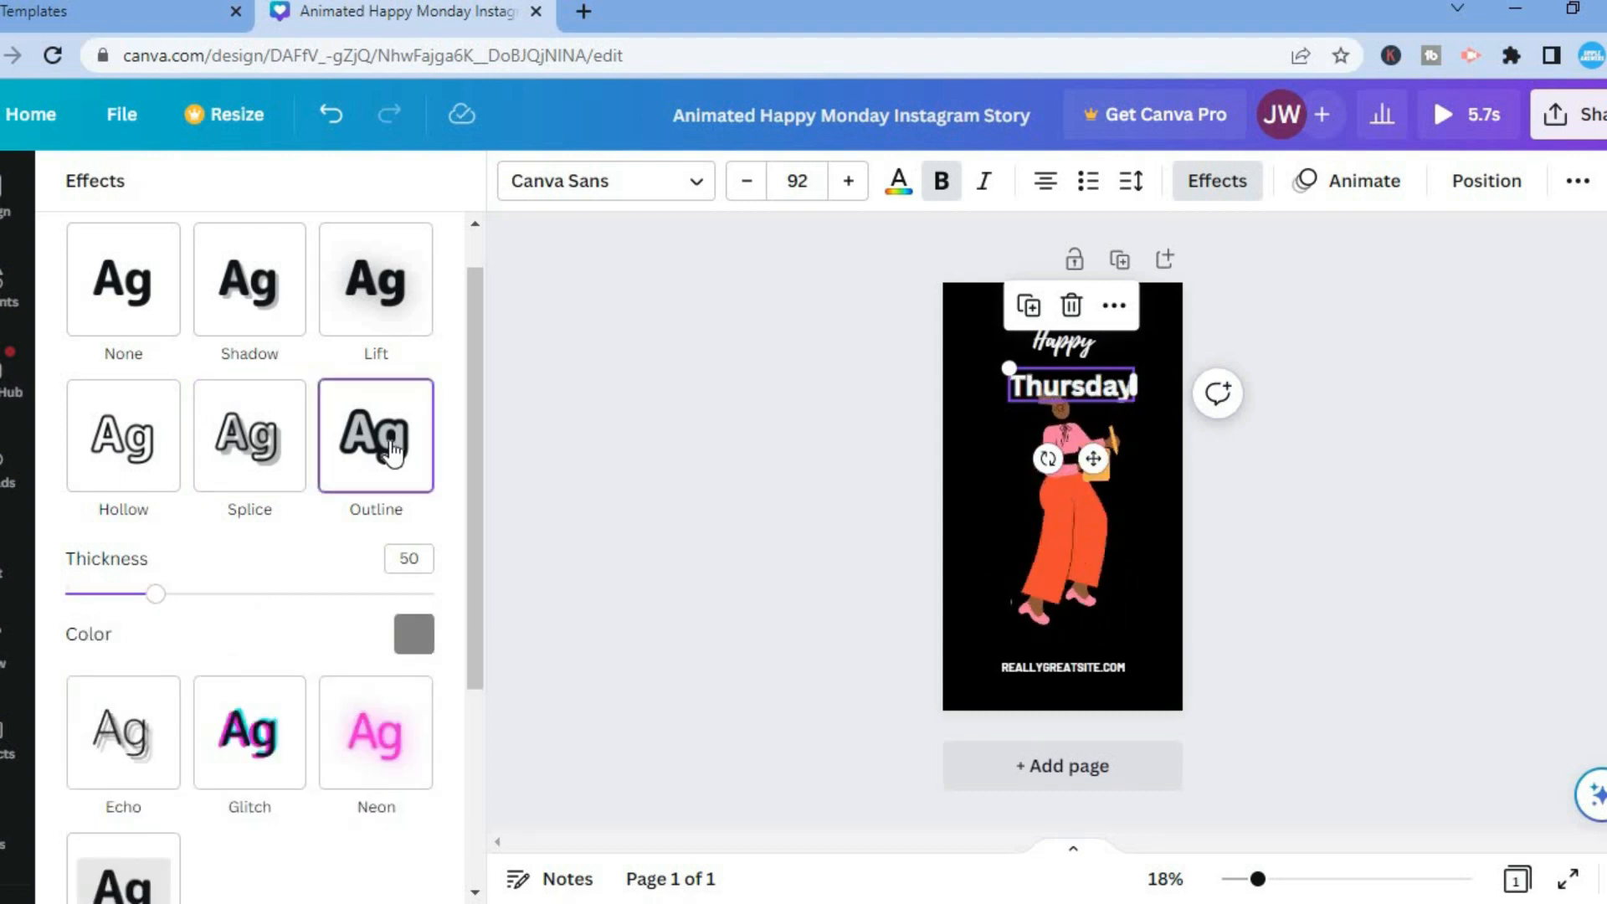
pyautogui.moveTo(475, 435); pyautogui.dragTo(465, 723)
pyautogui.click(257, 450)
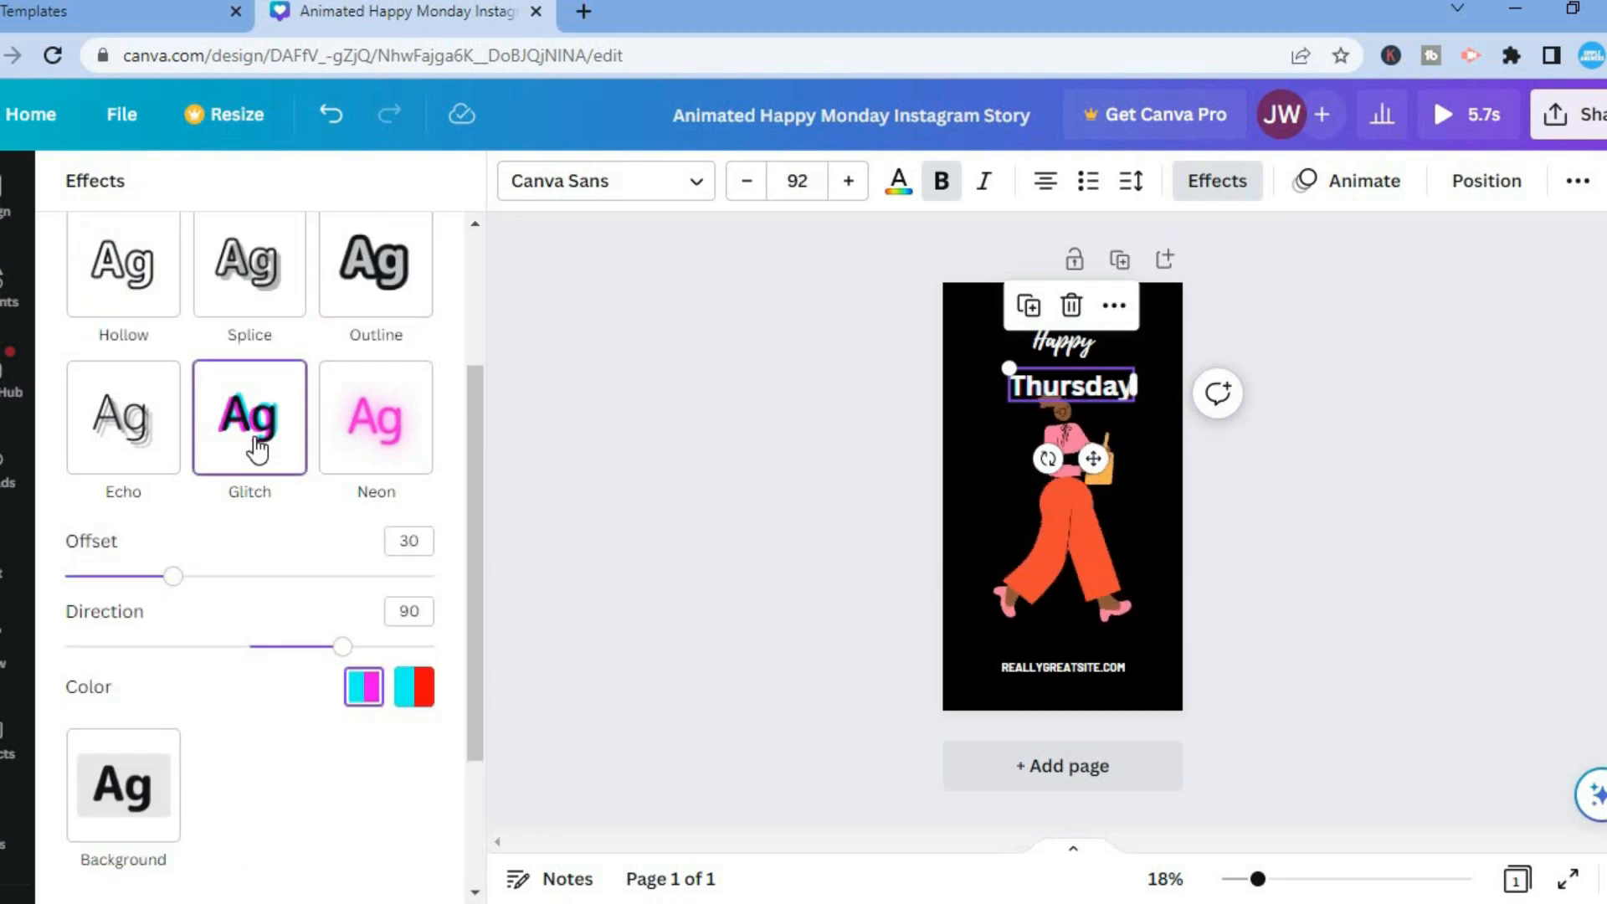
pyautogui.click(408, 424)
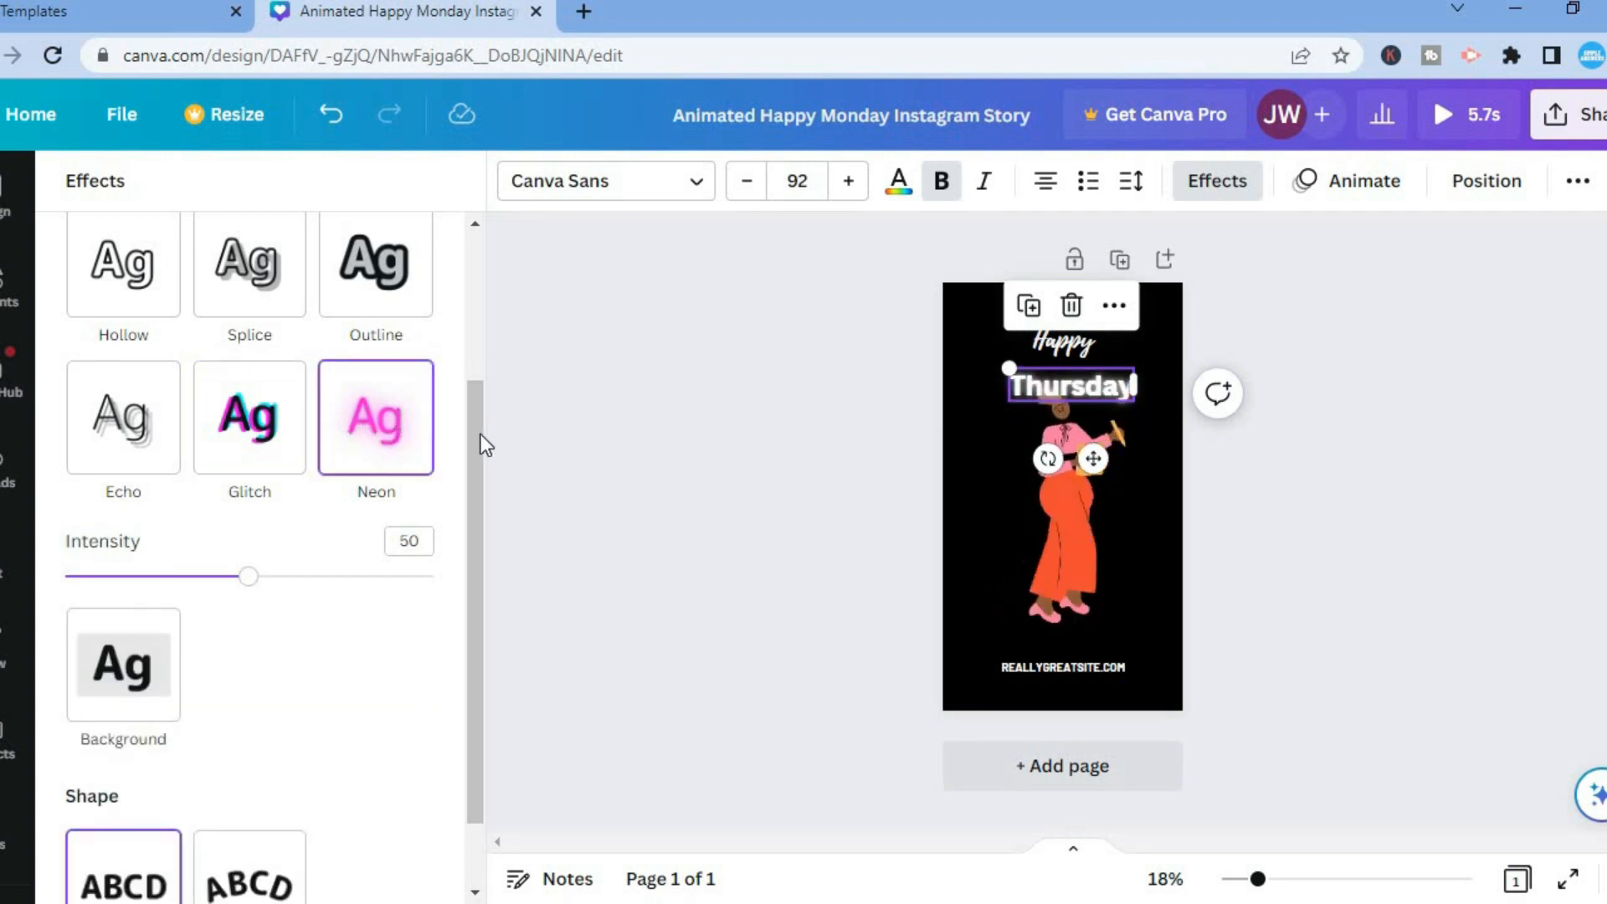
pyautogui.scroll(-1, 469, 534)
pyautogui.scroll(4, 474, 305)
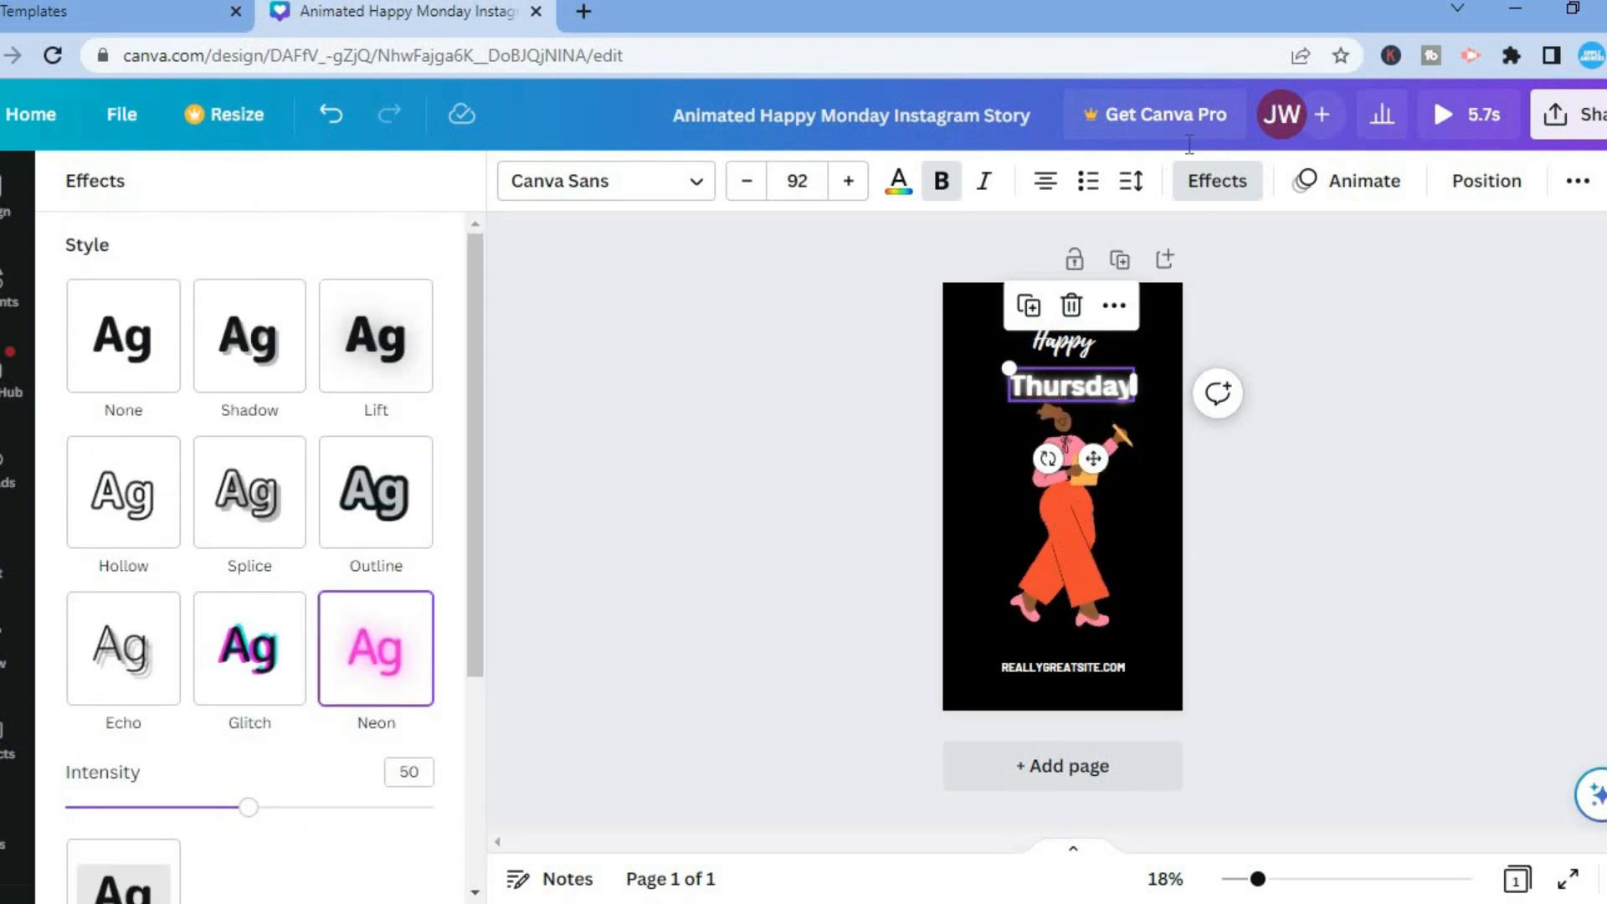
# Step: Apply the Typewriter writing animation to the "Thursday" heading
pyautogui.click(1365, 189)
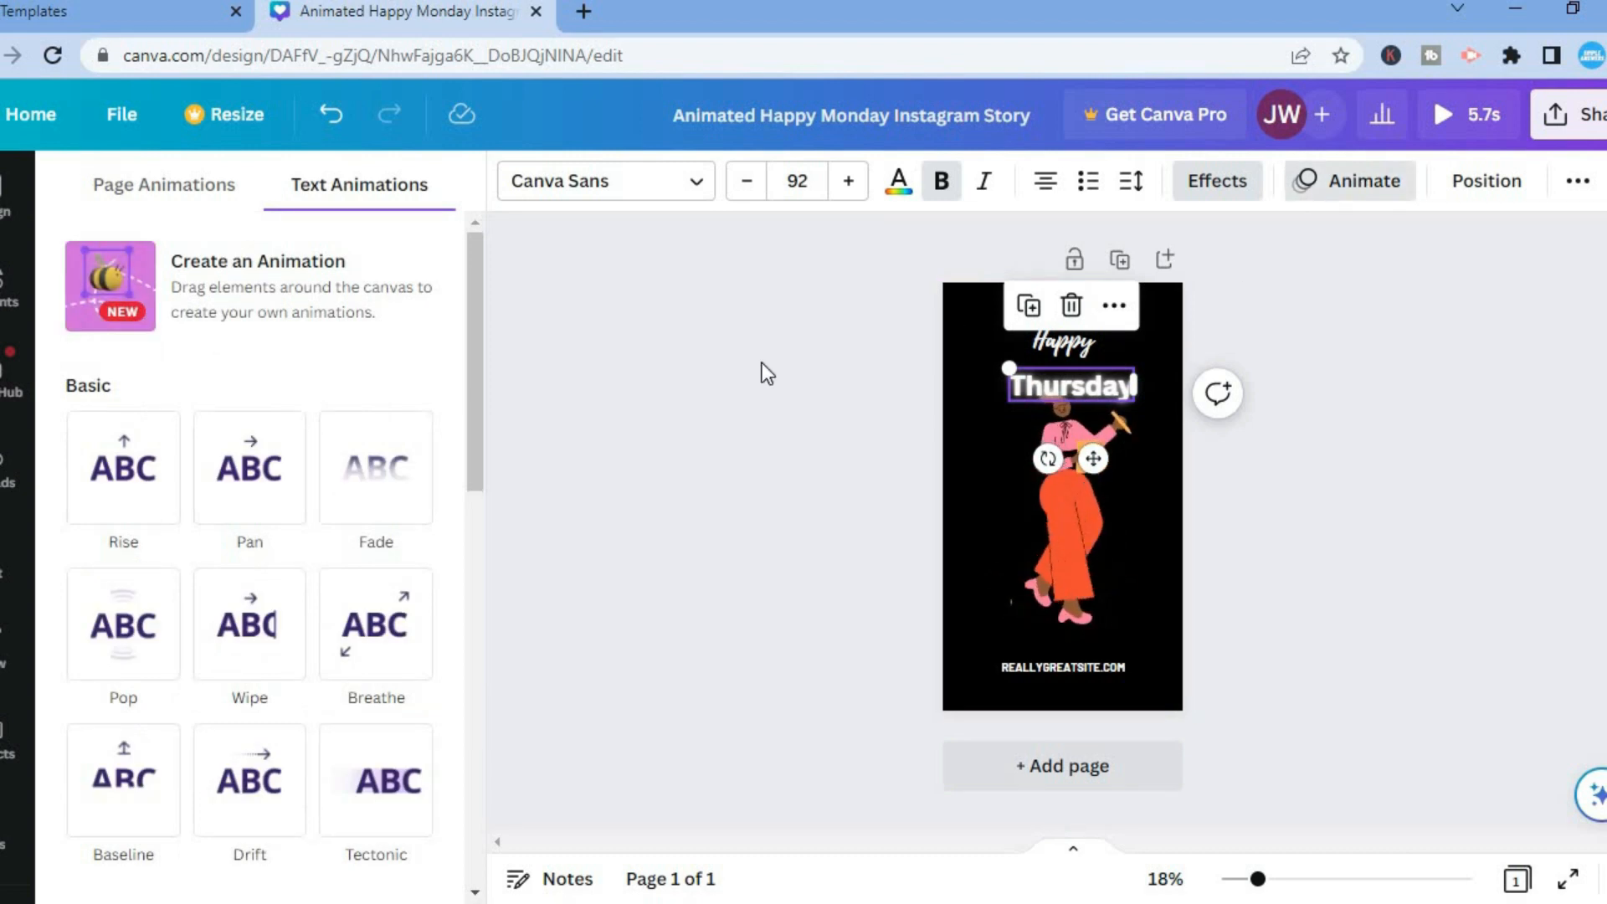
pyautogui.moveTo(475, 393); pyautogui.dragTo(465, 445)
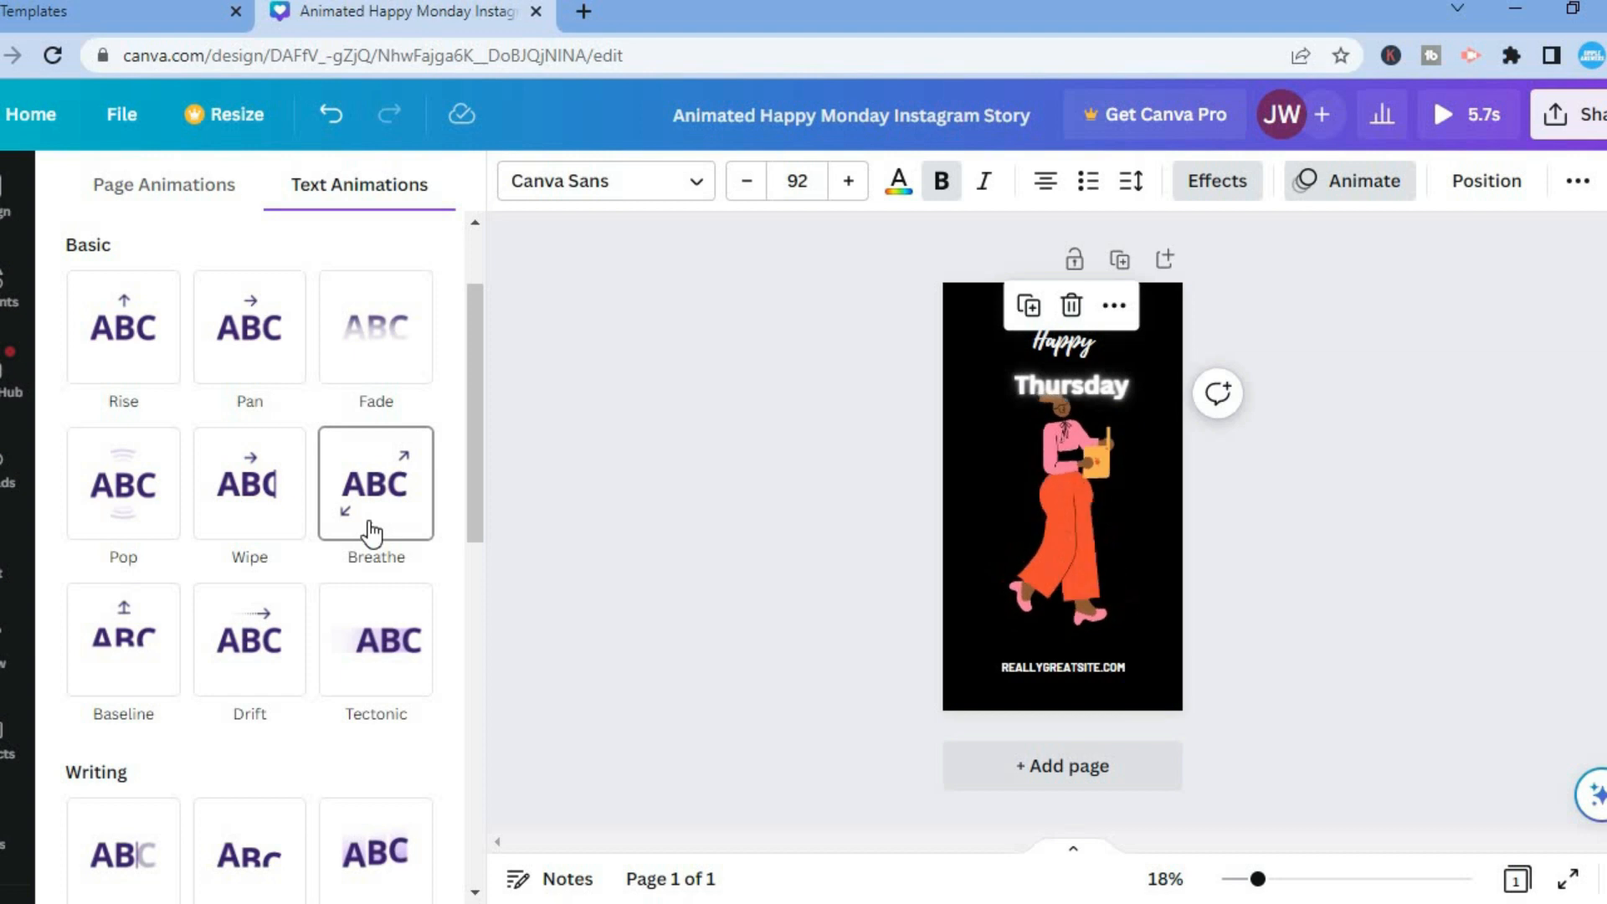
pyautogui.click(232, 523)
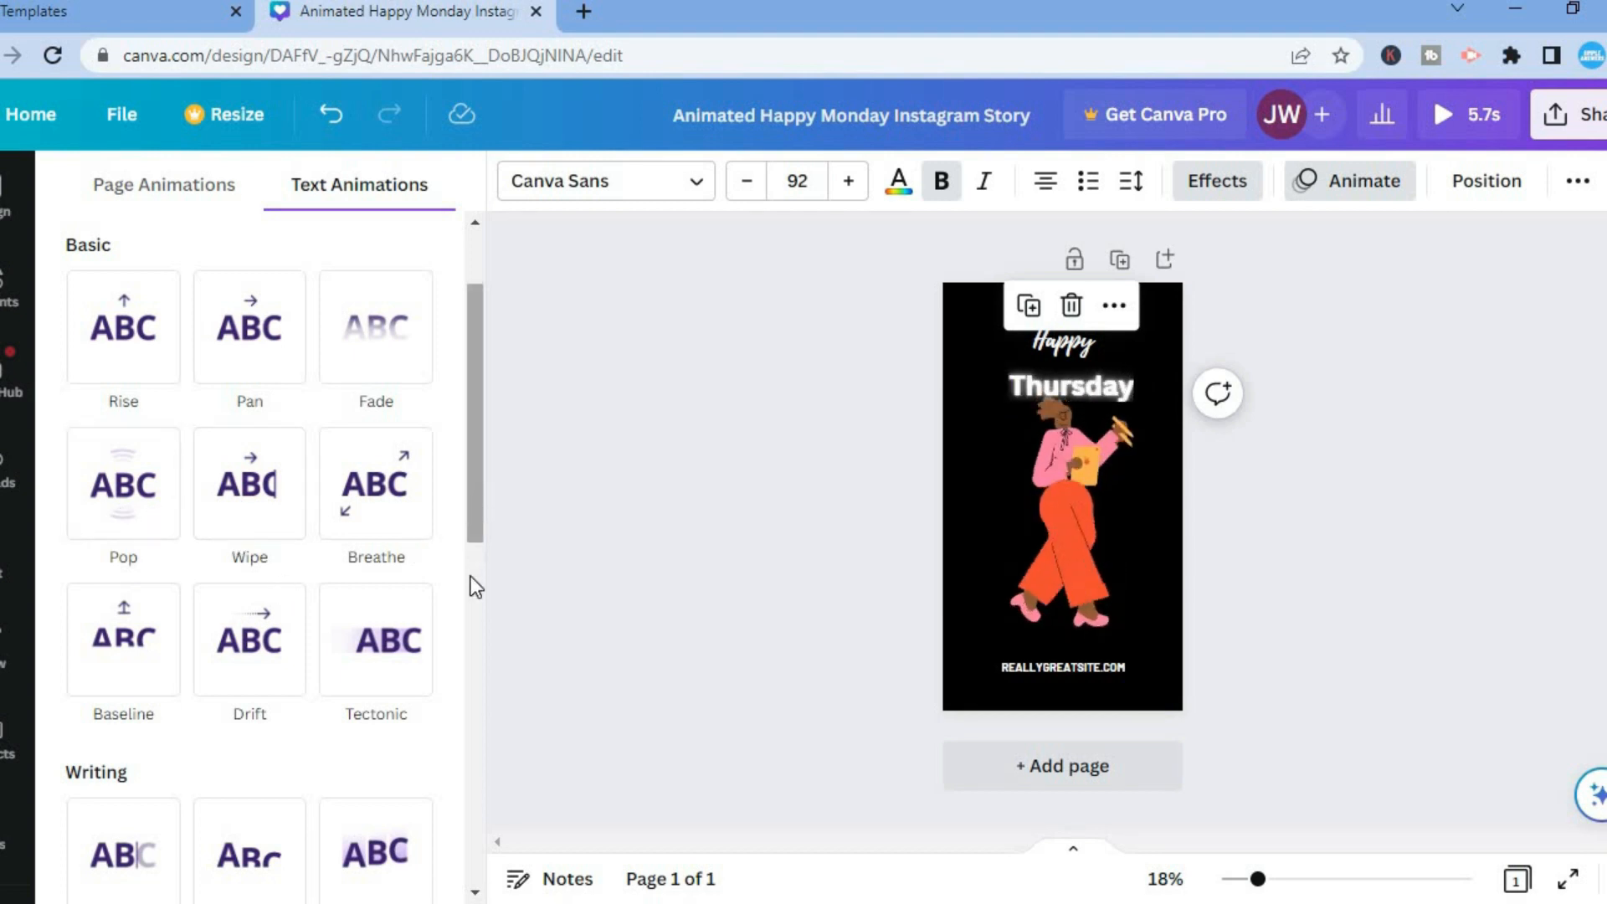
pyautogui.moveTo(470, 549); pyautogui.dragTo(470, 628)
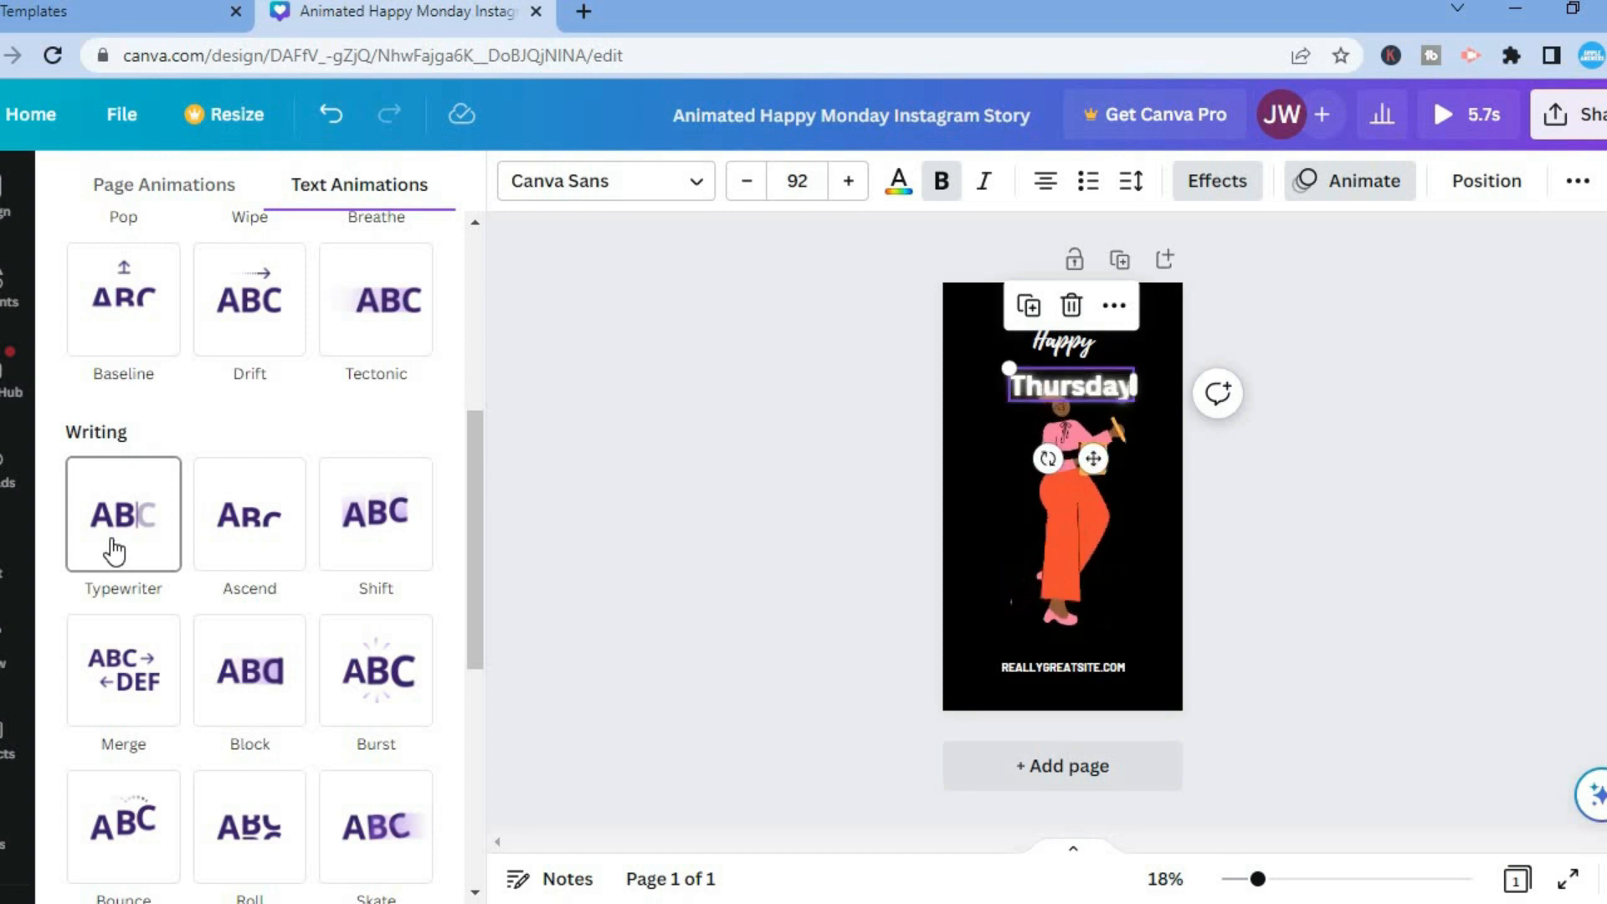
pyautogui.click(114, 551)
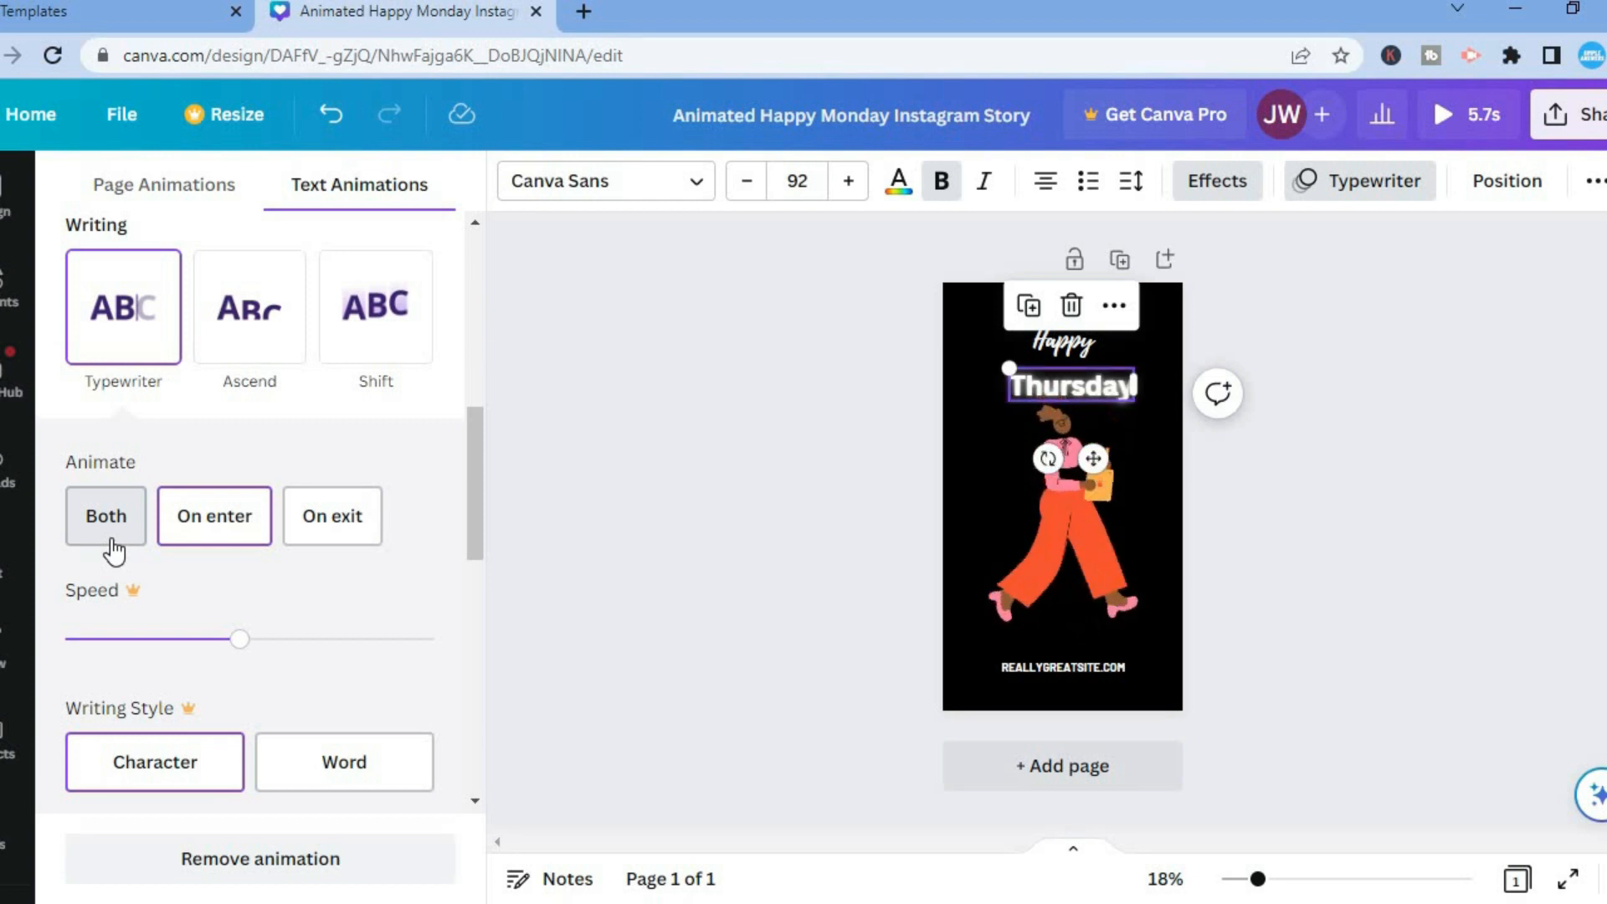
# Step: Preview element animations on the walking woman illustration and delete her from the page
pyautogui.click(1094, 554)
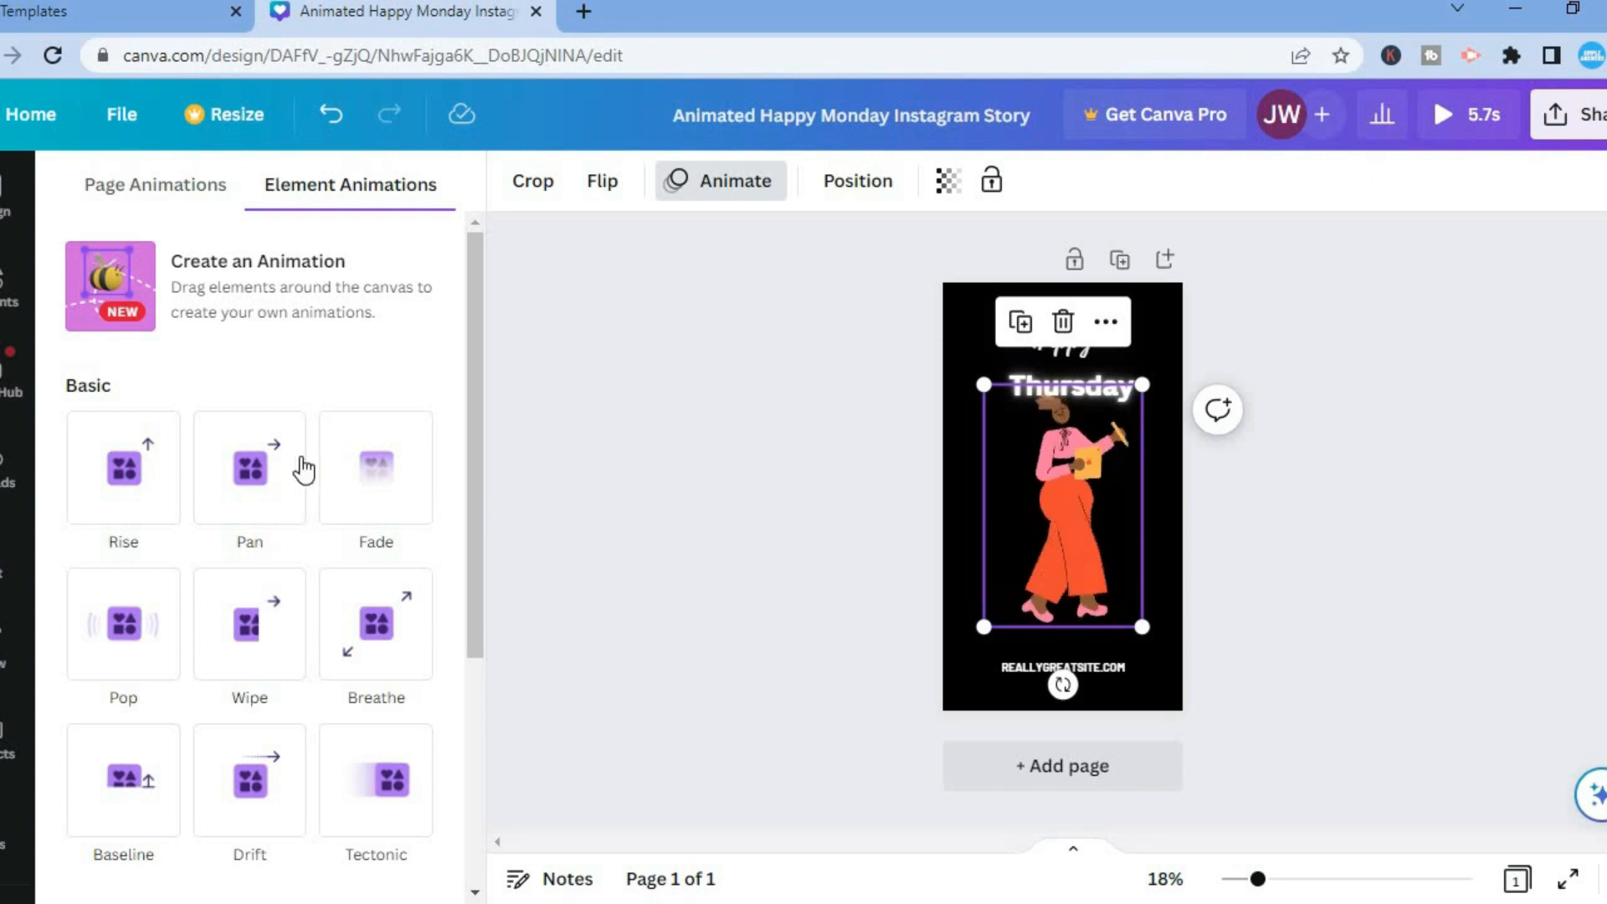
pyautogui.click(255, 477)
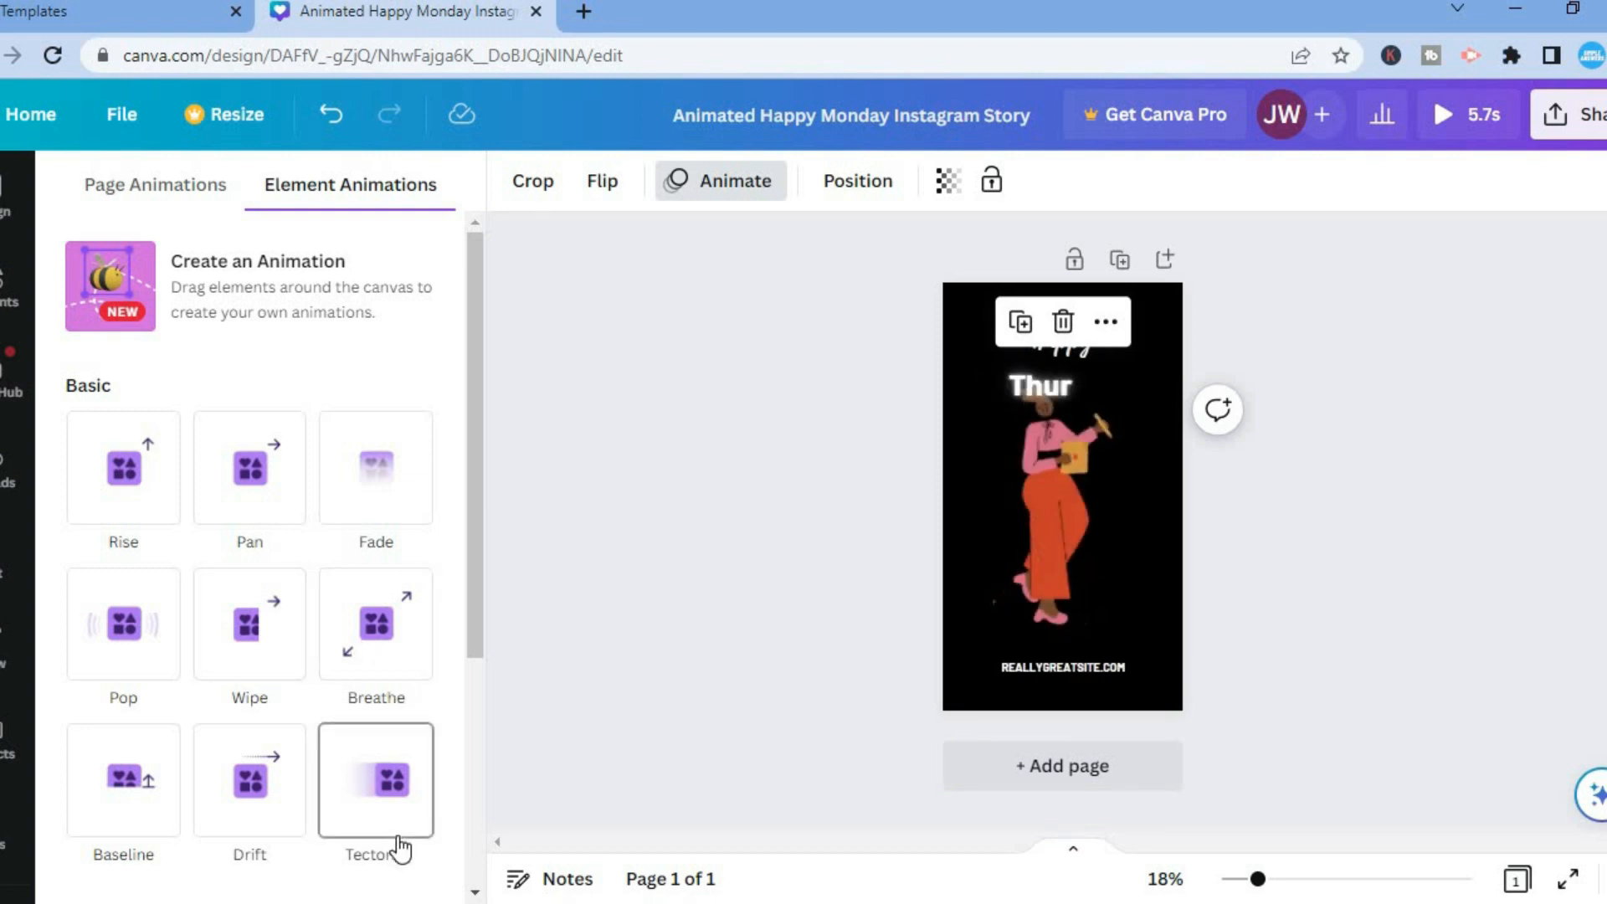
pyautogui.click(1063, 556)
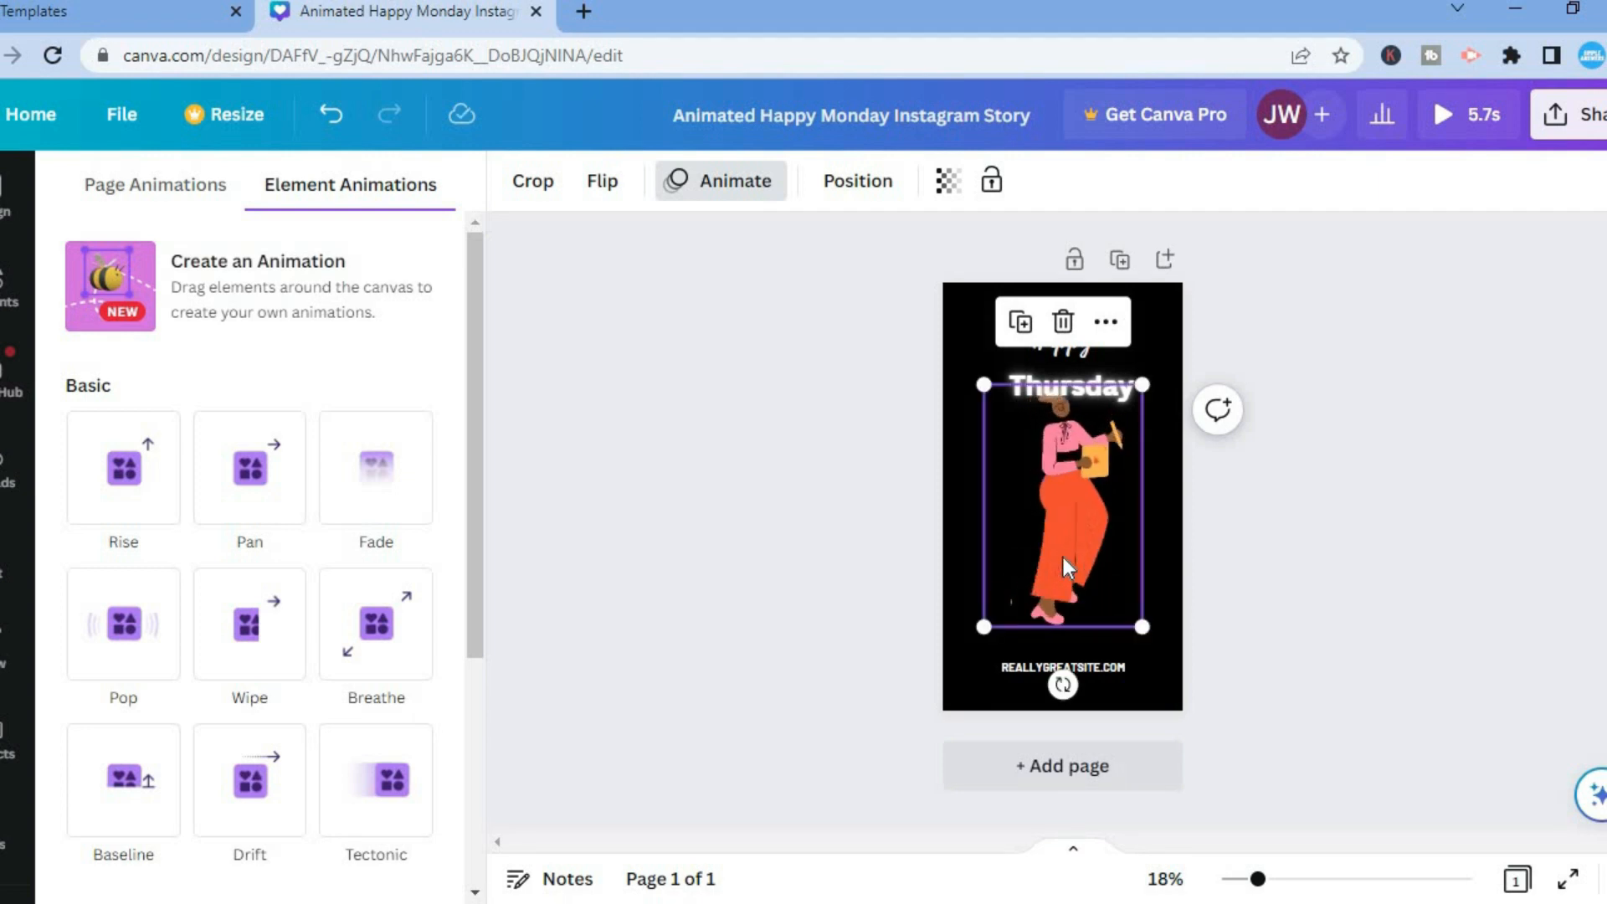
pyautogui.click(1063, 321)
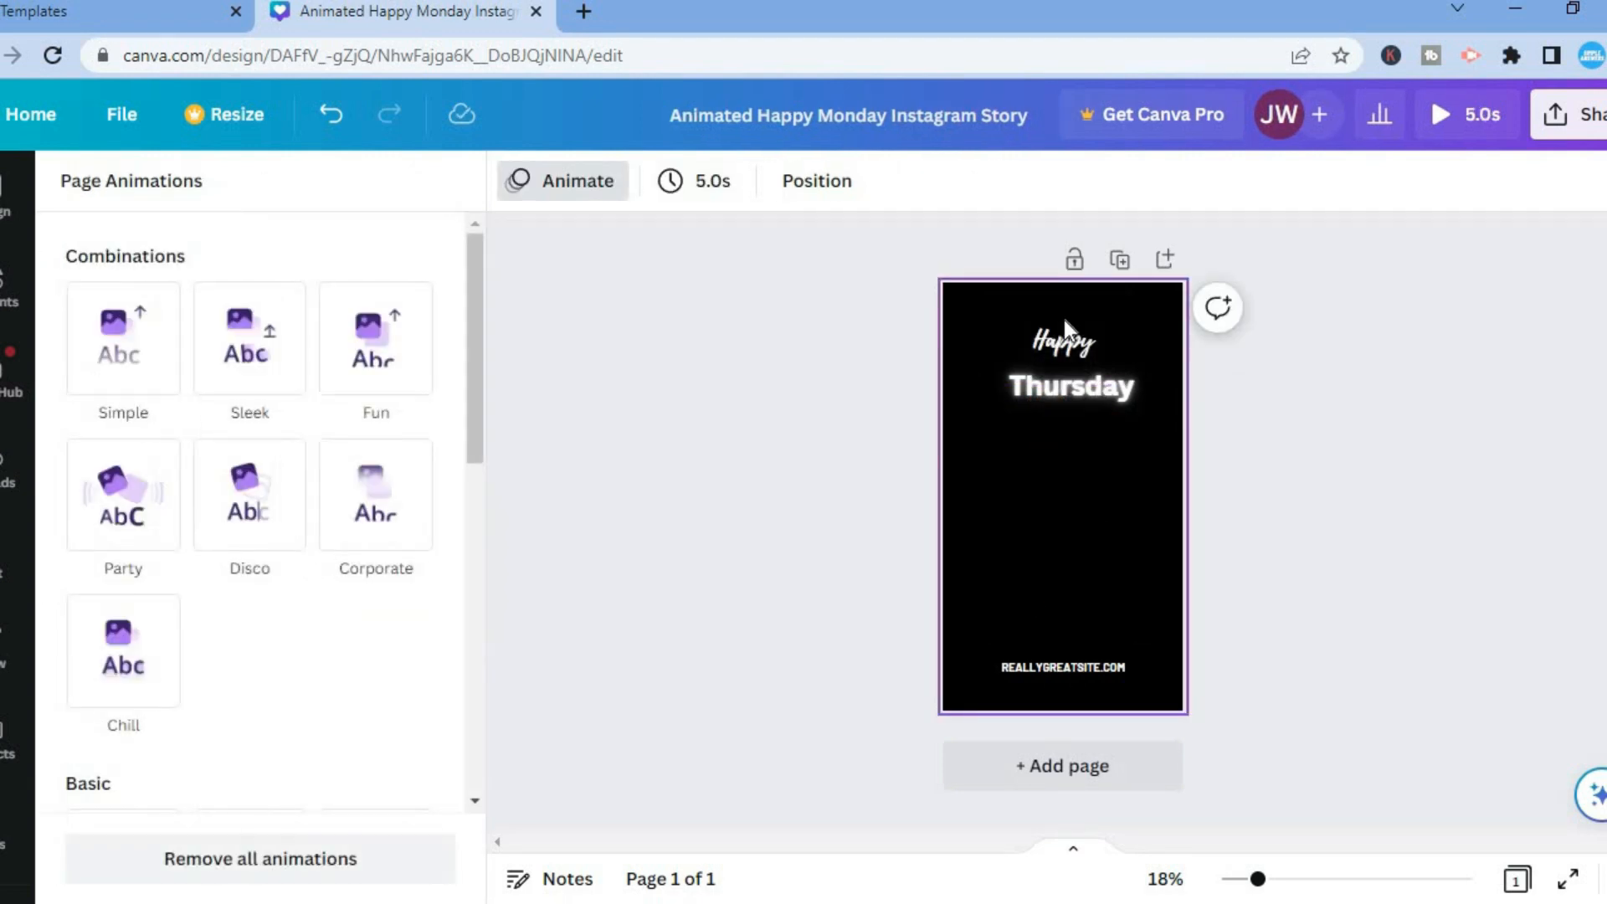
pyautogui.click(1046, 538)
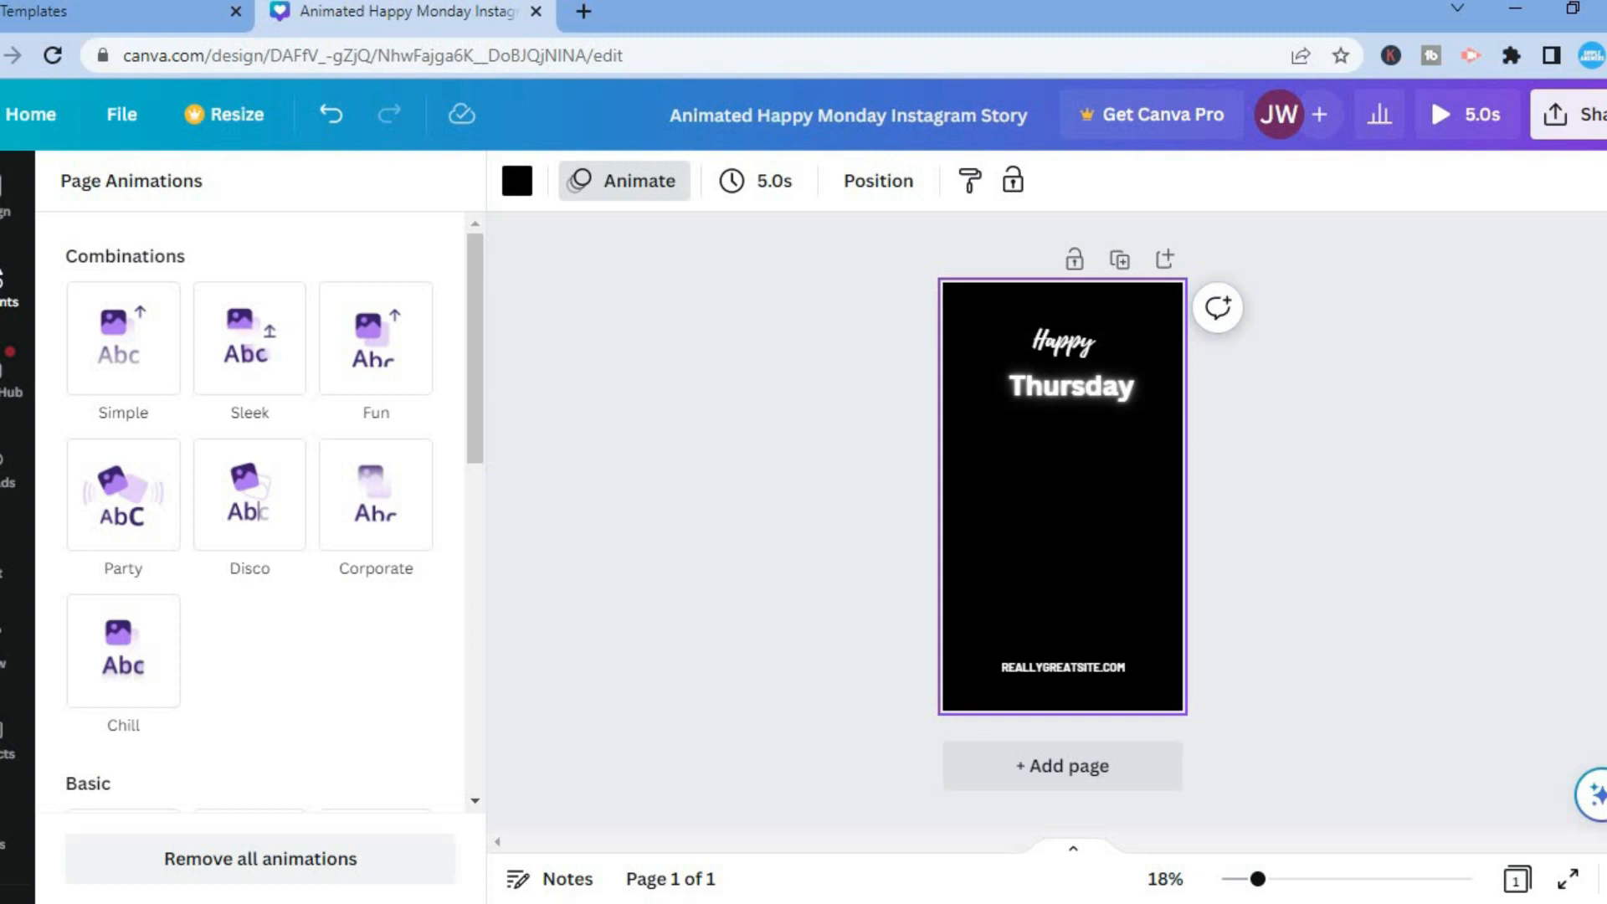
# Step: Search the elements for "angry boy", add the red-shirted boy graphic, and scale it to fit between "Thursday" and the website line
pyautogui.click(10, 284)
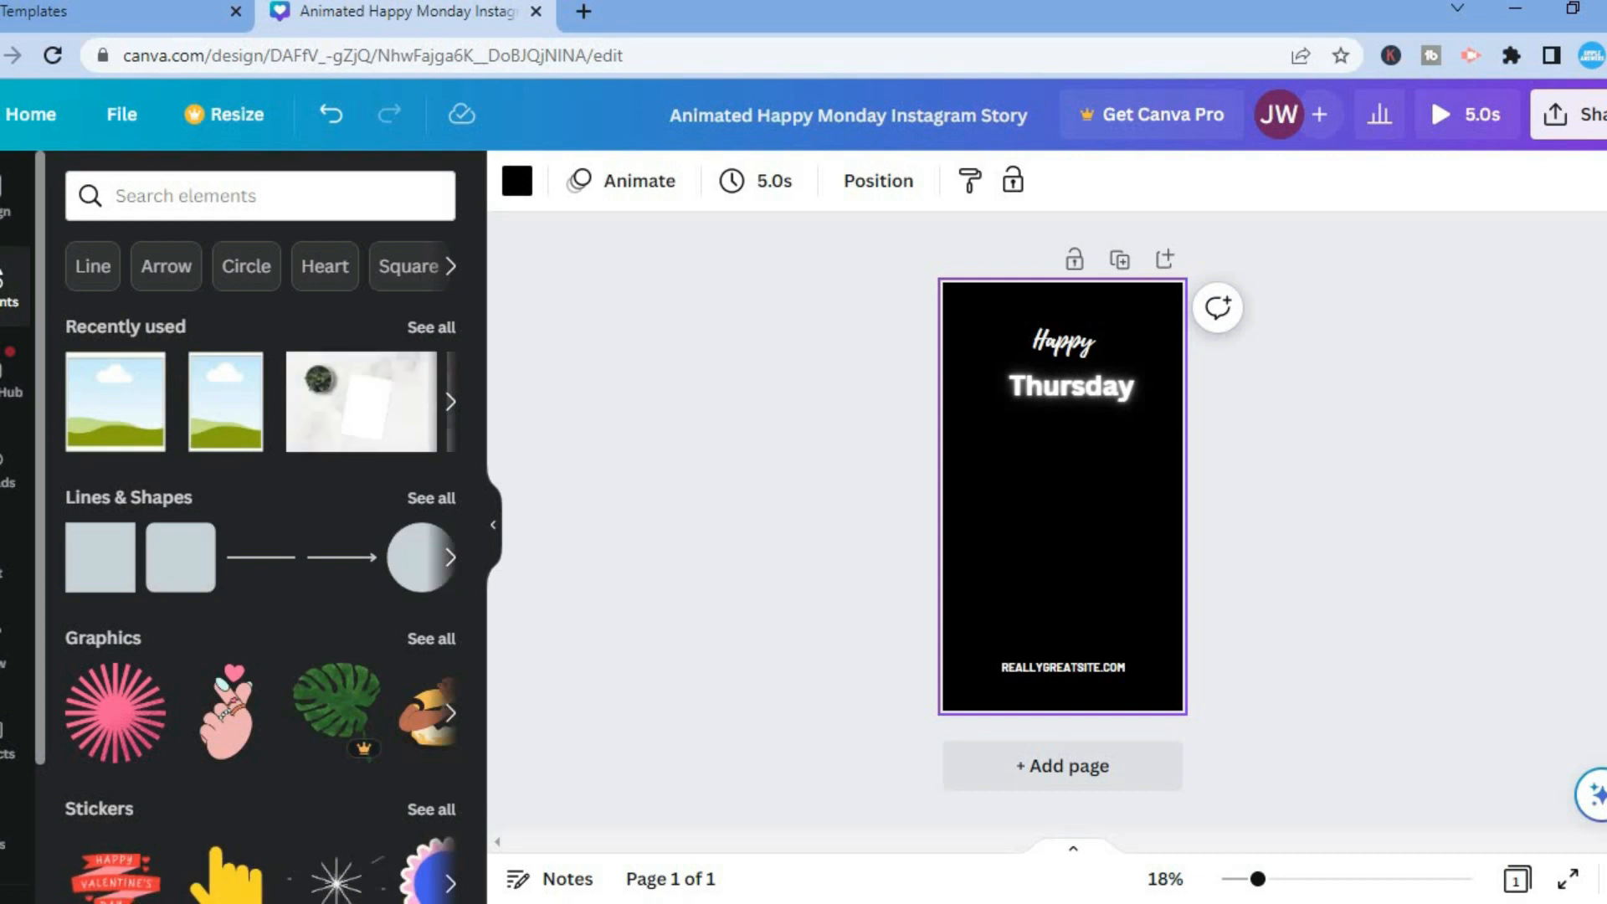
pyautogui.click(261, 198)
pyautogui.write('boy')
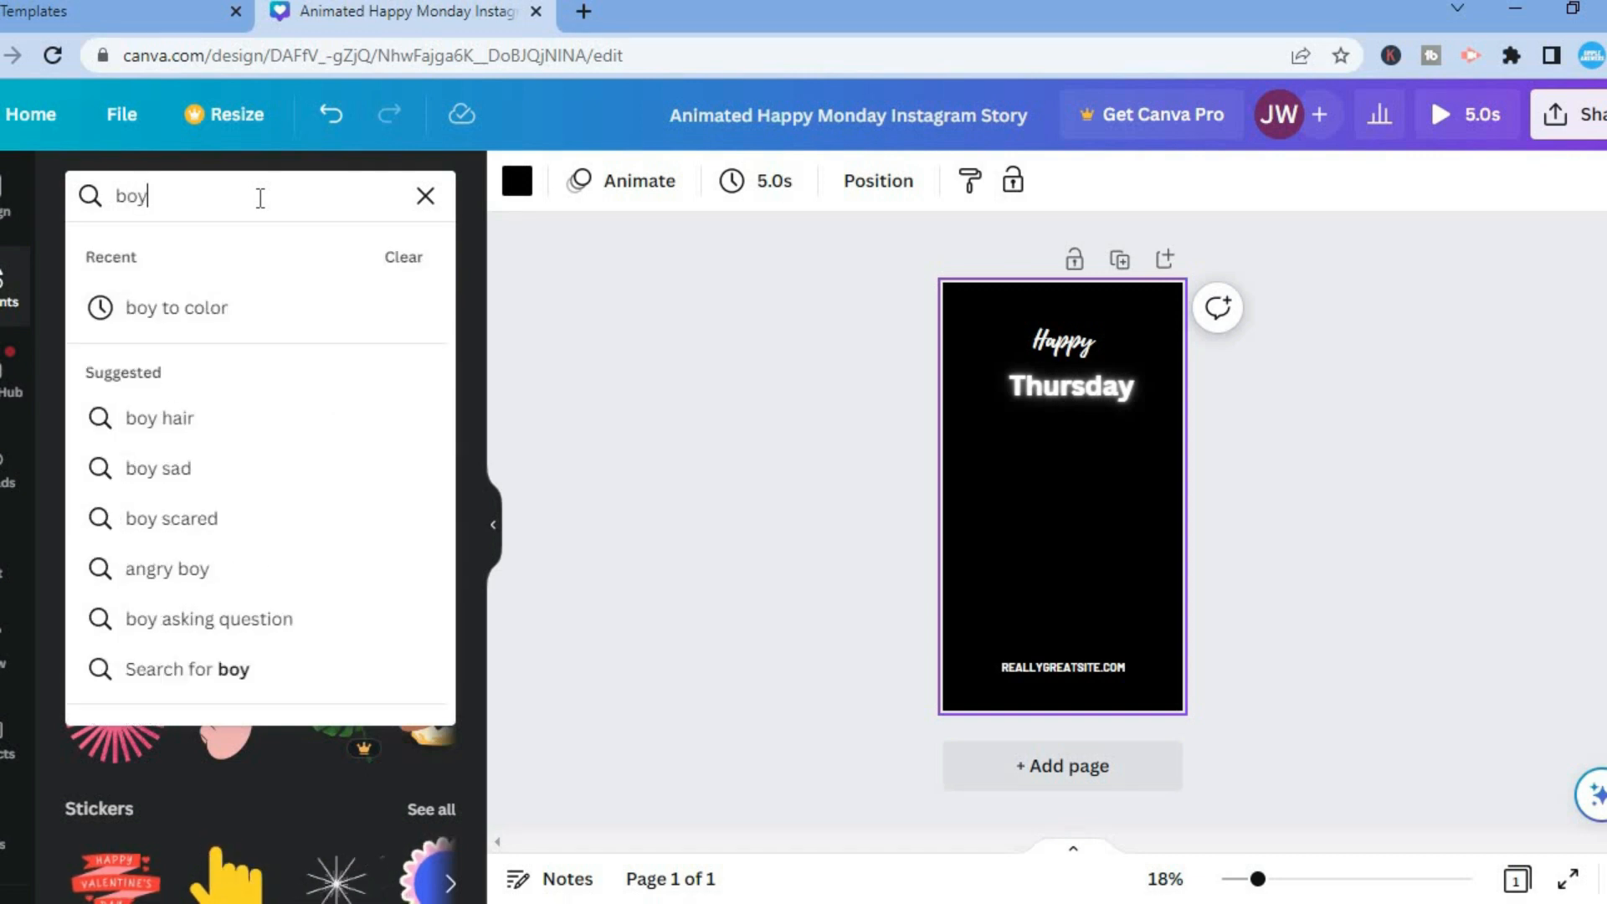
pyautogui.click(189, 571)
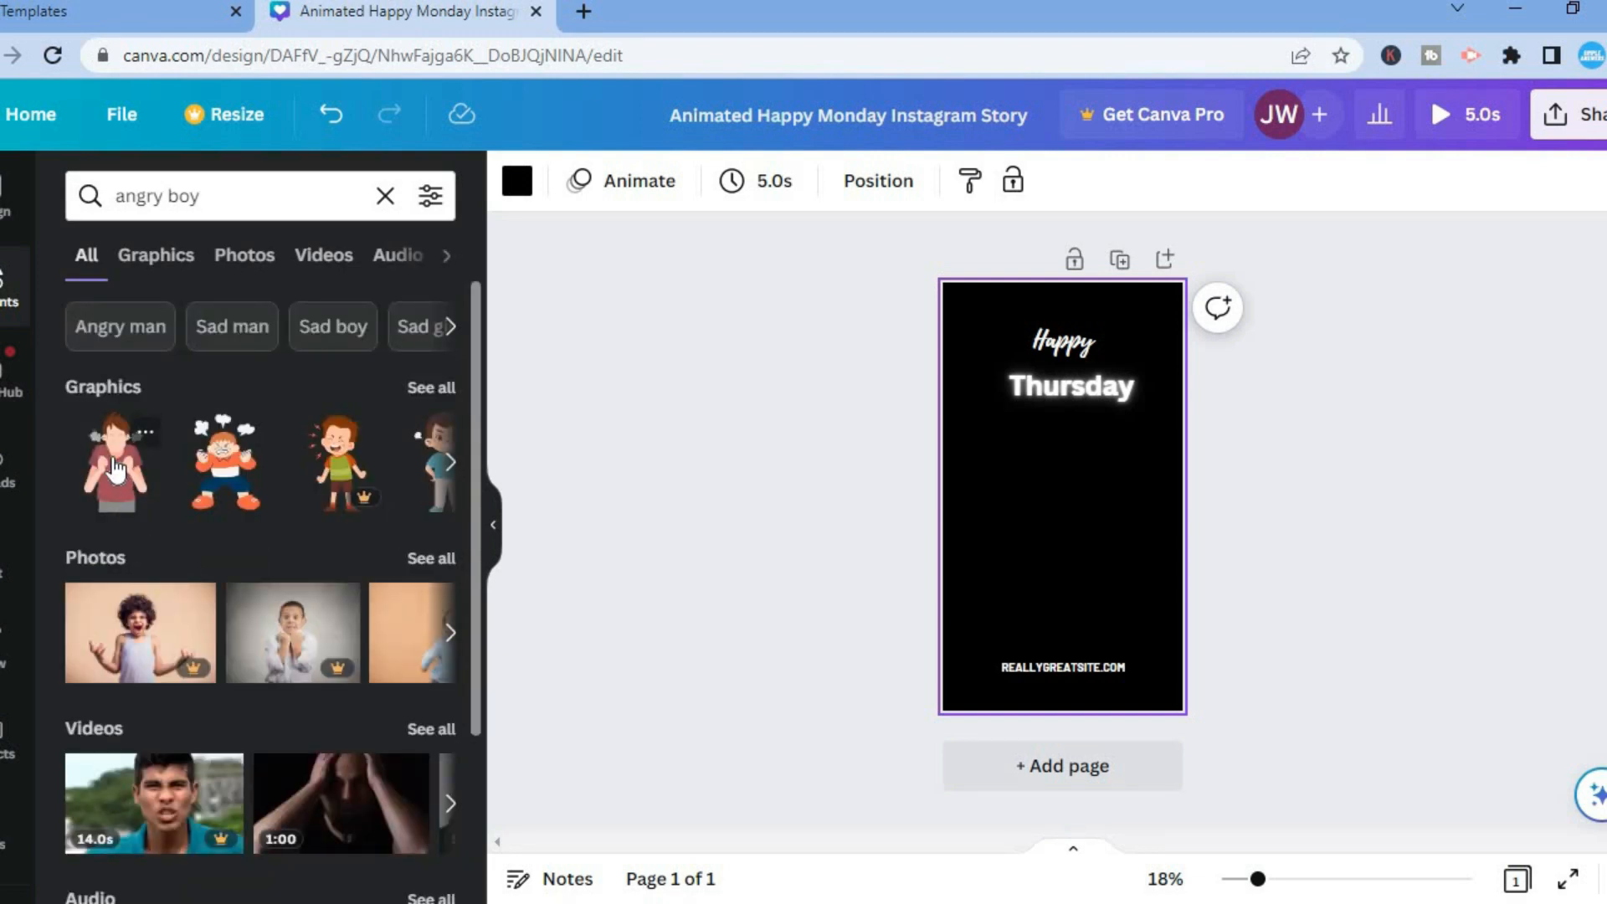
pyautogui.moveTo(116, 468); pyautogui.dragTo(1076, 401)
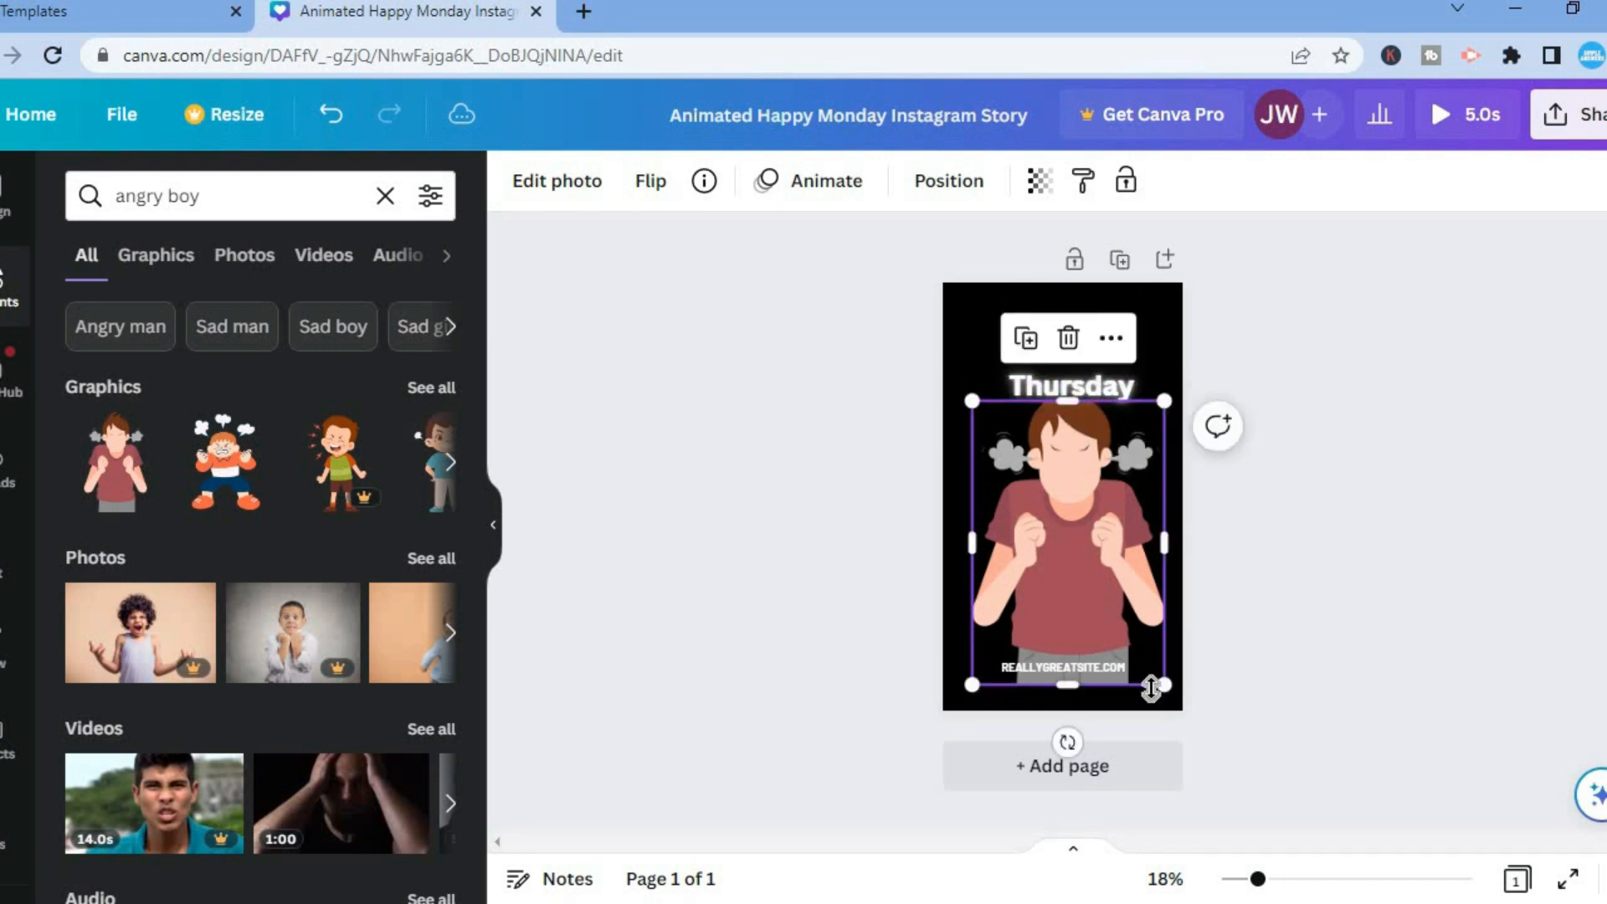
pyautogui.moveTo(1164, 682); pyautogui.dragTo(1129, 632)
pyautogui.moveTo(1089, 581); pyautogui.dragTo(1086, 595)
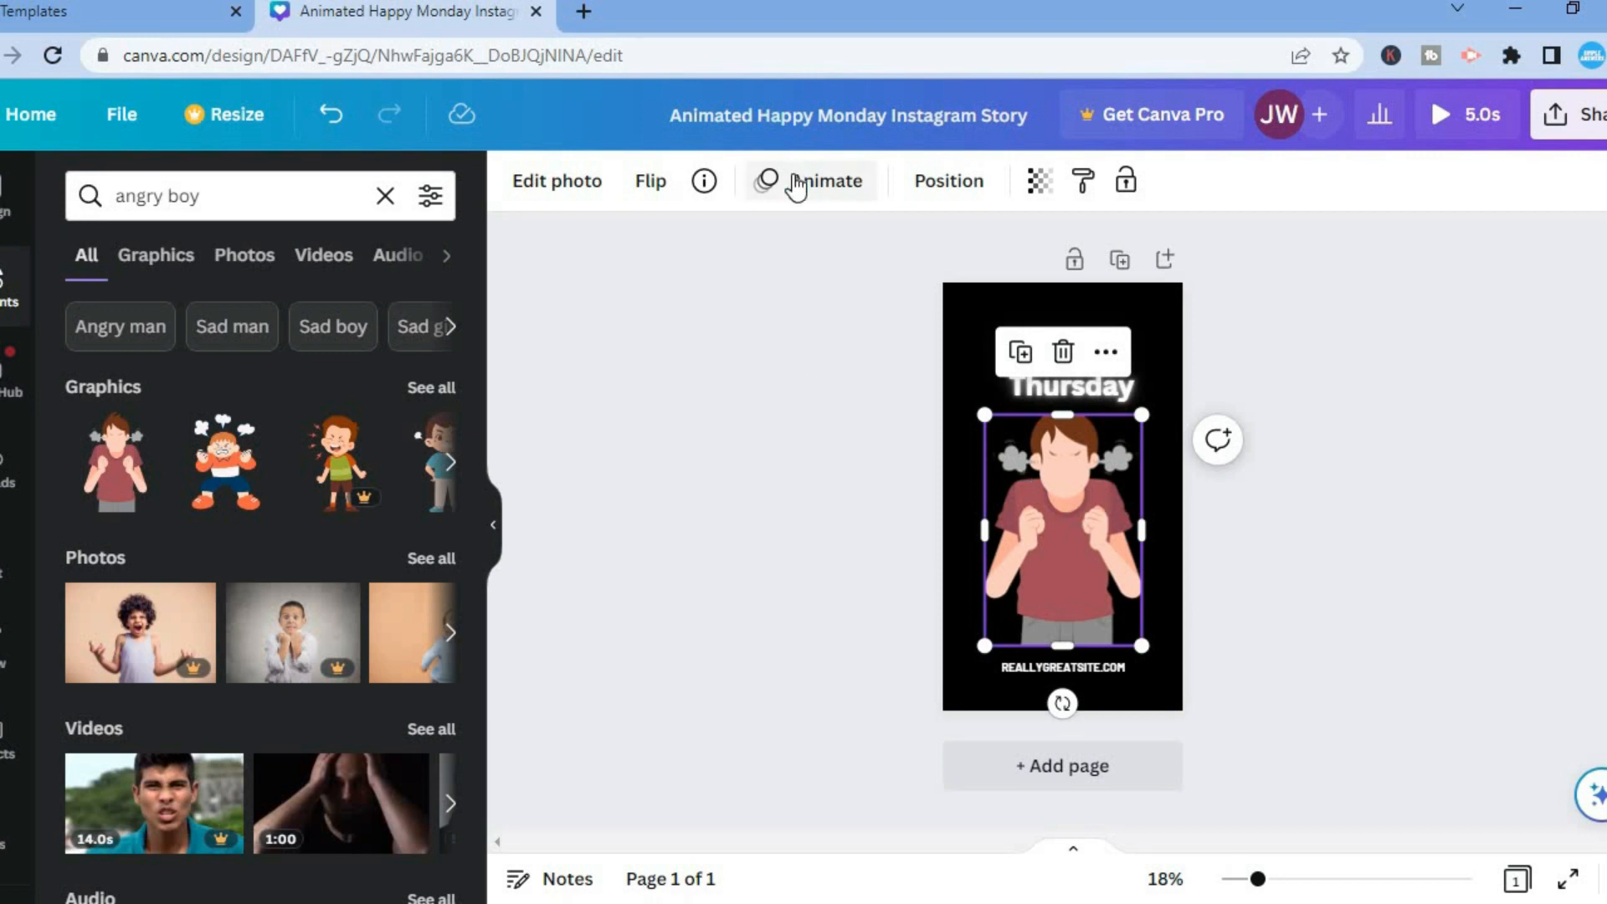
# Step: Preview the Basic, Exaggerate and Photo Movement animations on the angry boy graphic
pyautogui.click(796, 186)
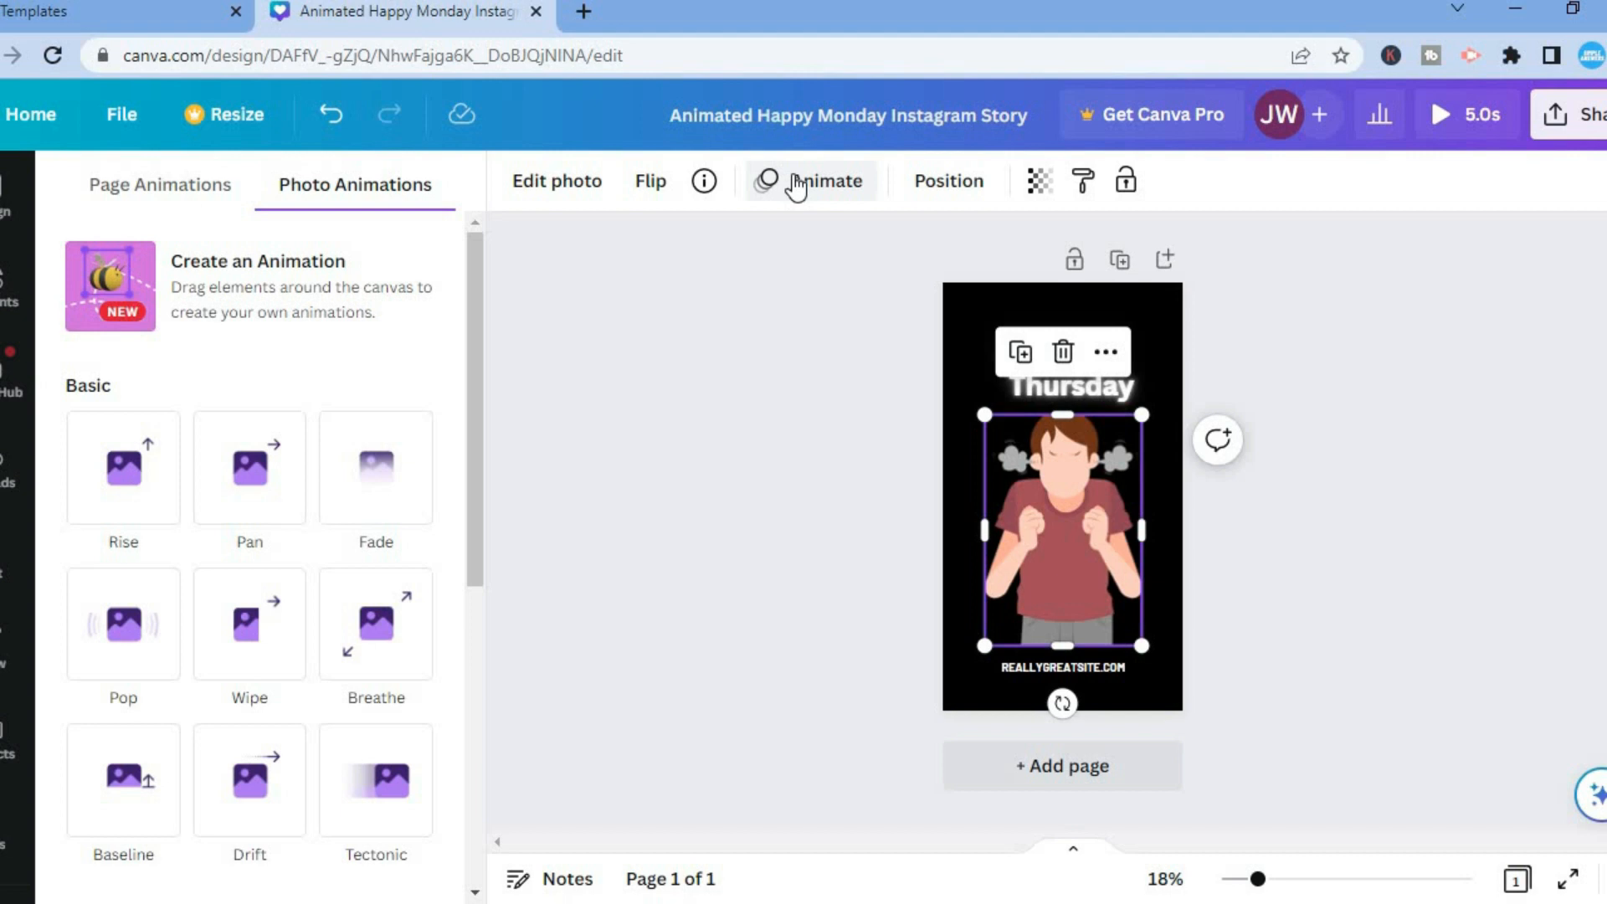
pyautogui.click(126, 475)
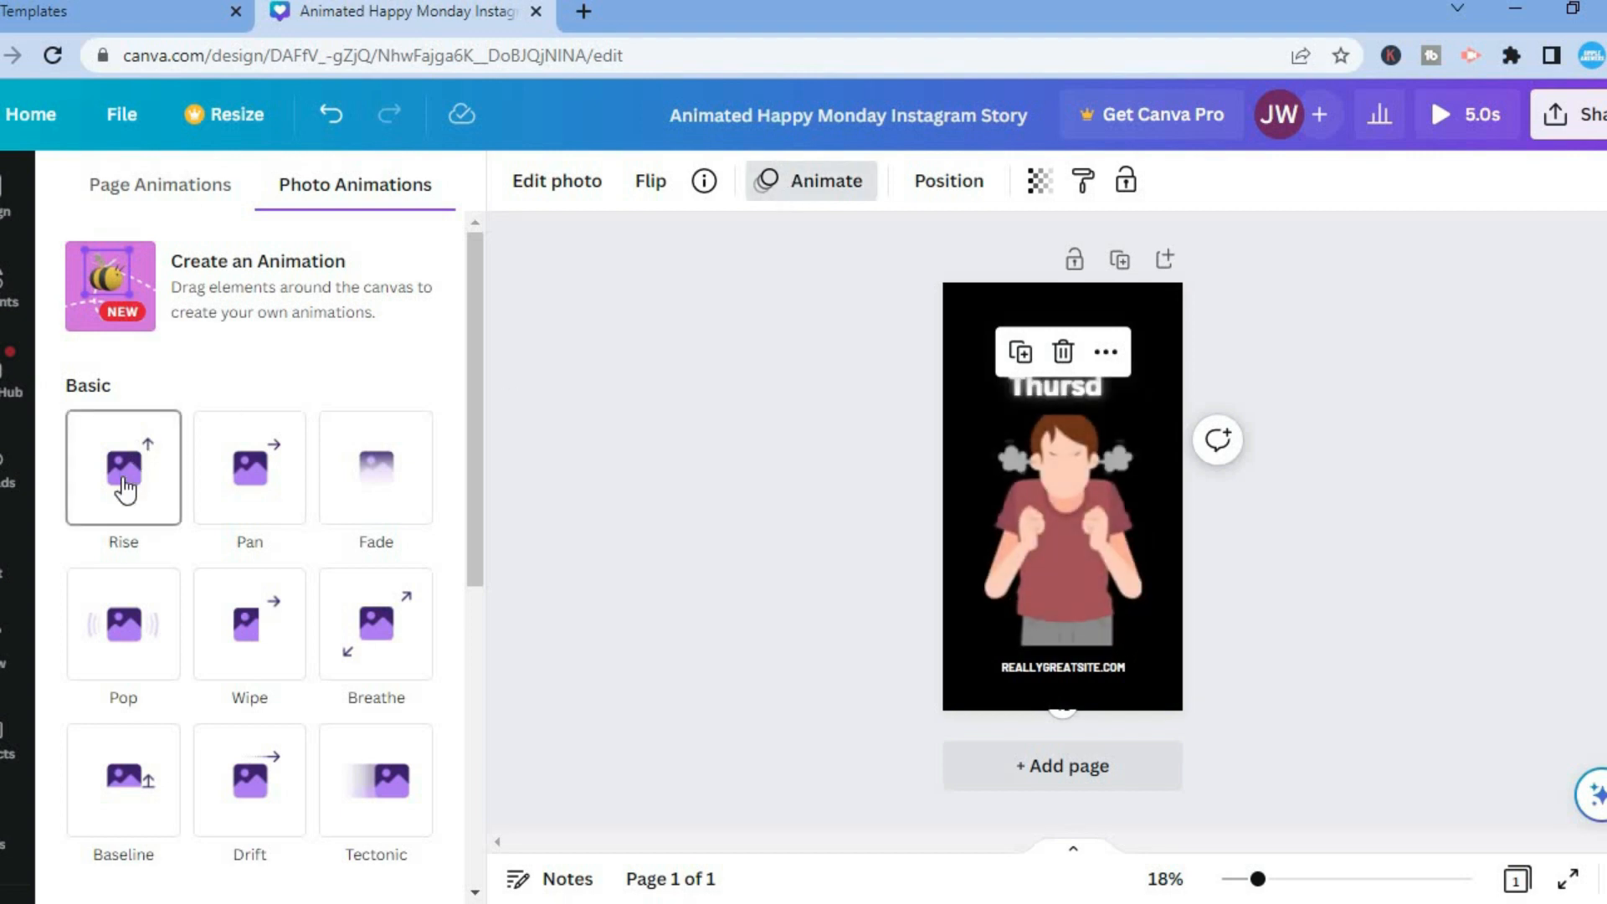
pyautogui.click(247, 488)
pyautogui.click(100, 651)
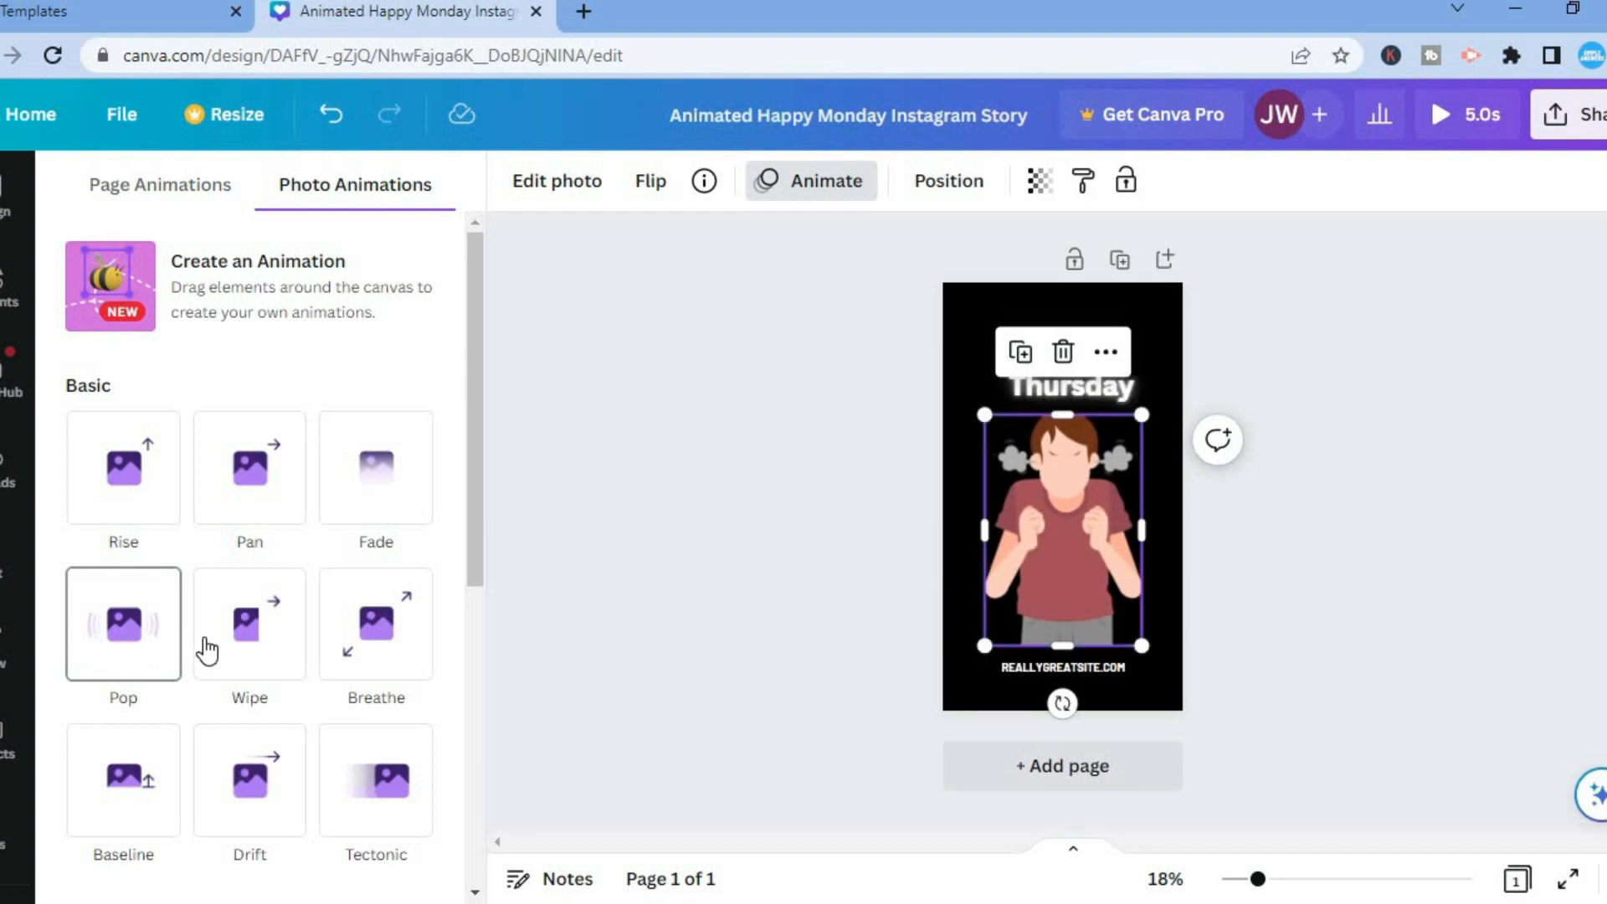
pyautogui.click(234, 659)
pyautogui.click(359, 667)
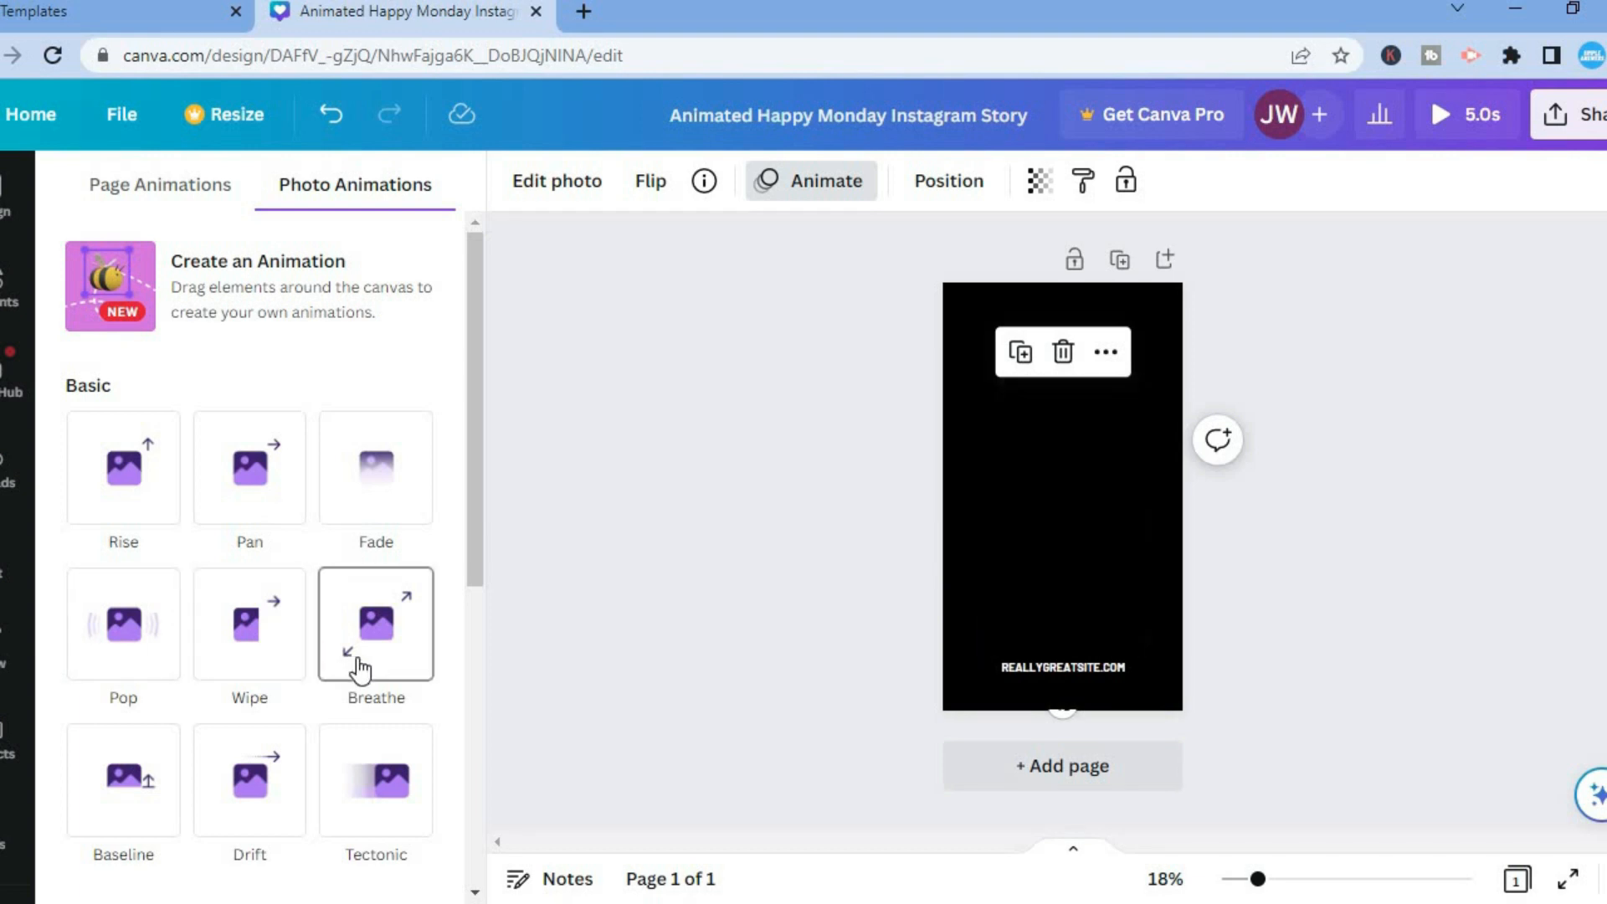
pyautogui.moveTo(479, 541); pyautogui.dragTo(456, 760)
pyautogui.click(393, 604)
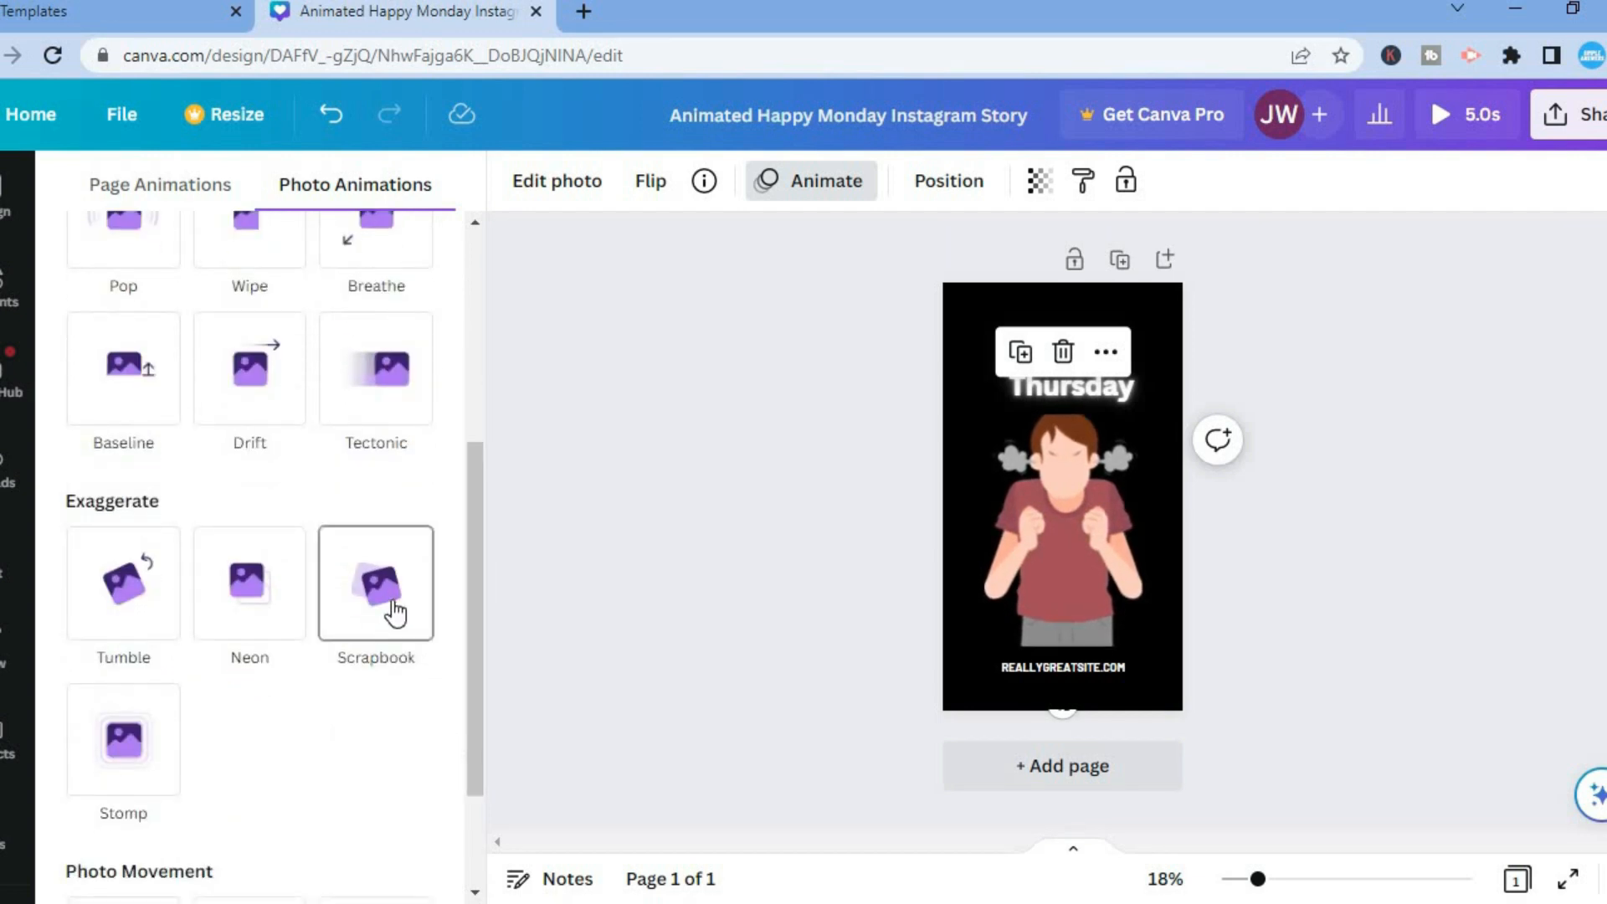
pyautogui.click(257, 612)
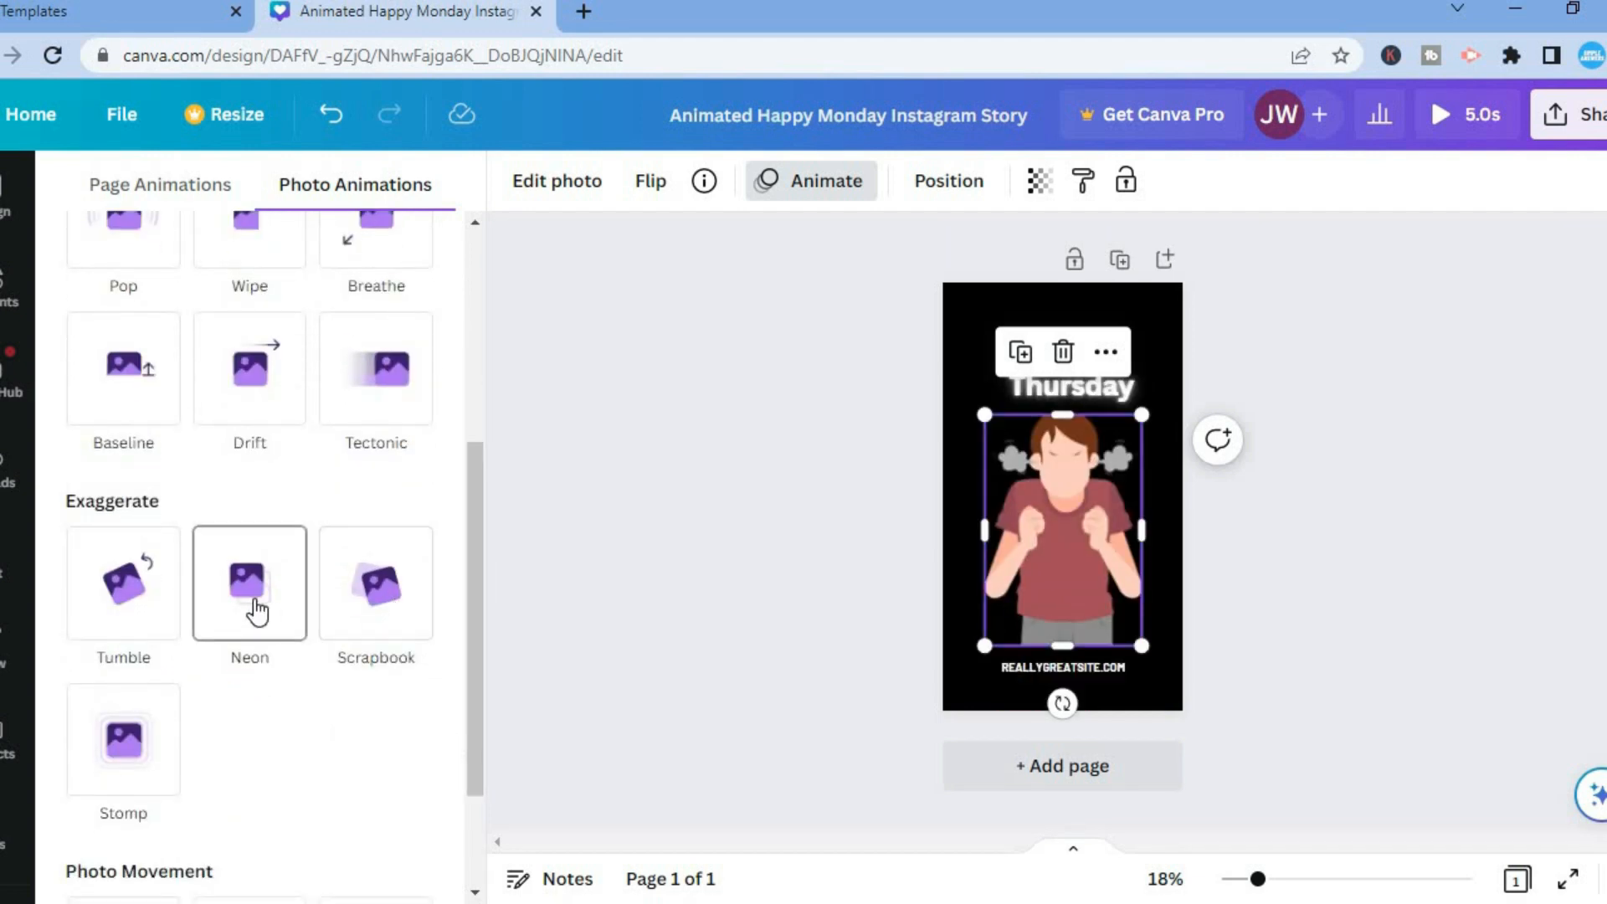
pyautogui.click(97, 607)
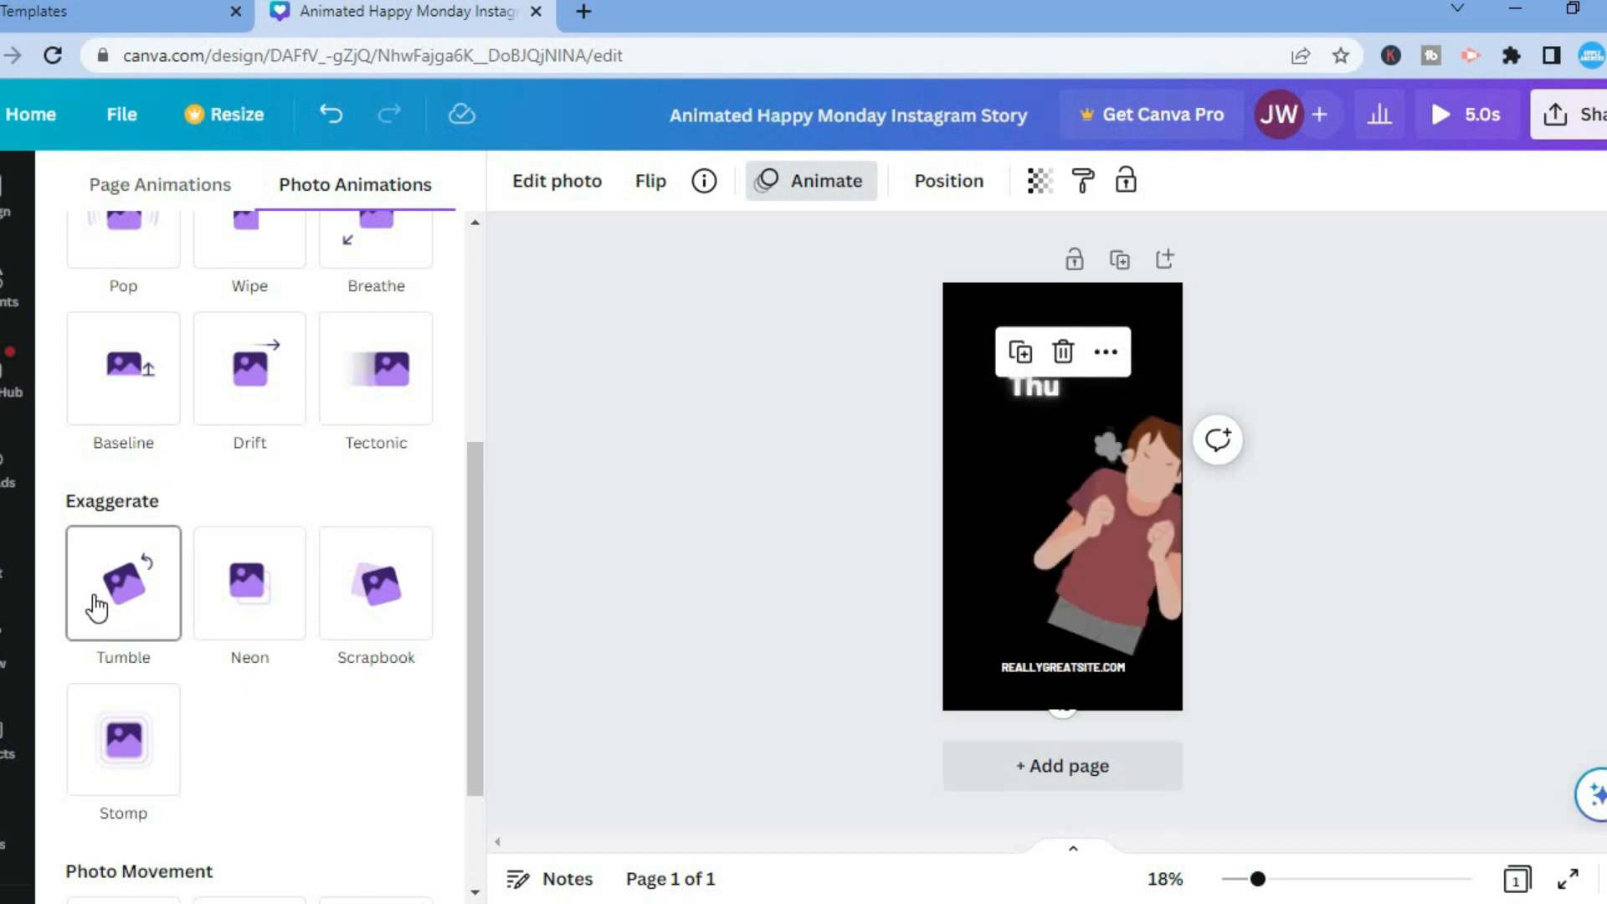
pyautogui.click(102, 780)
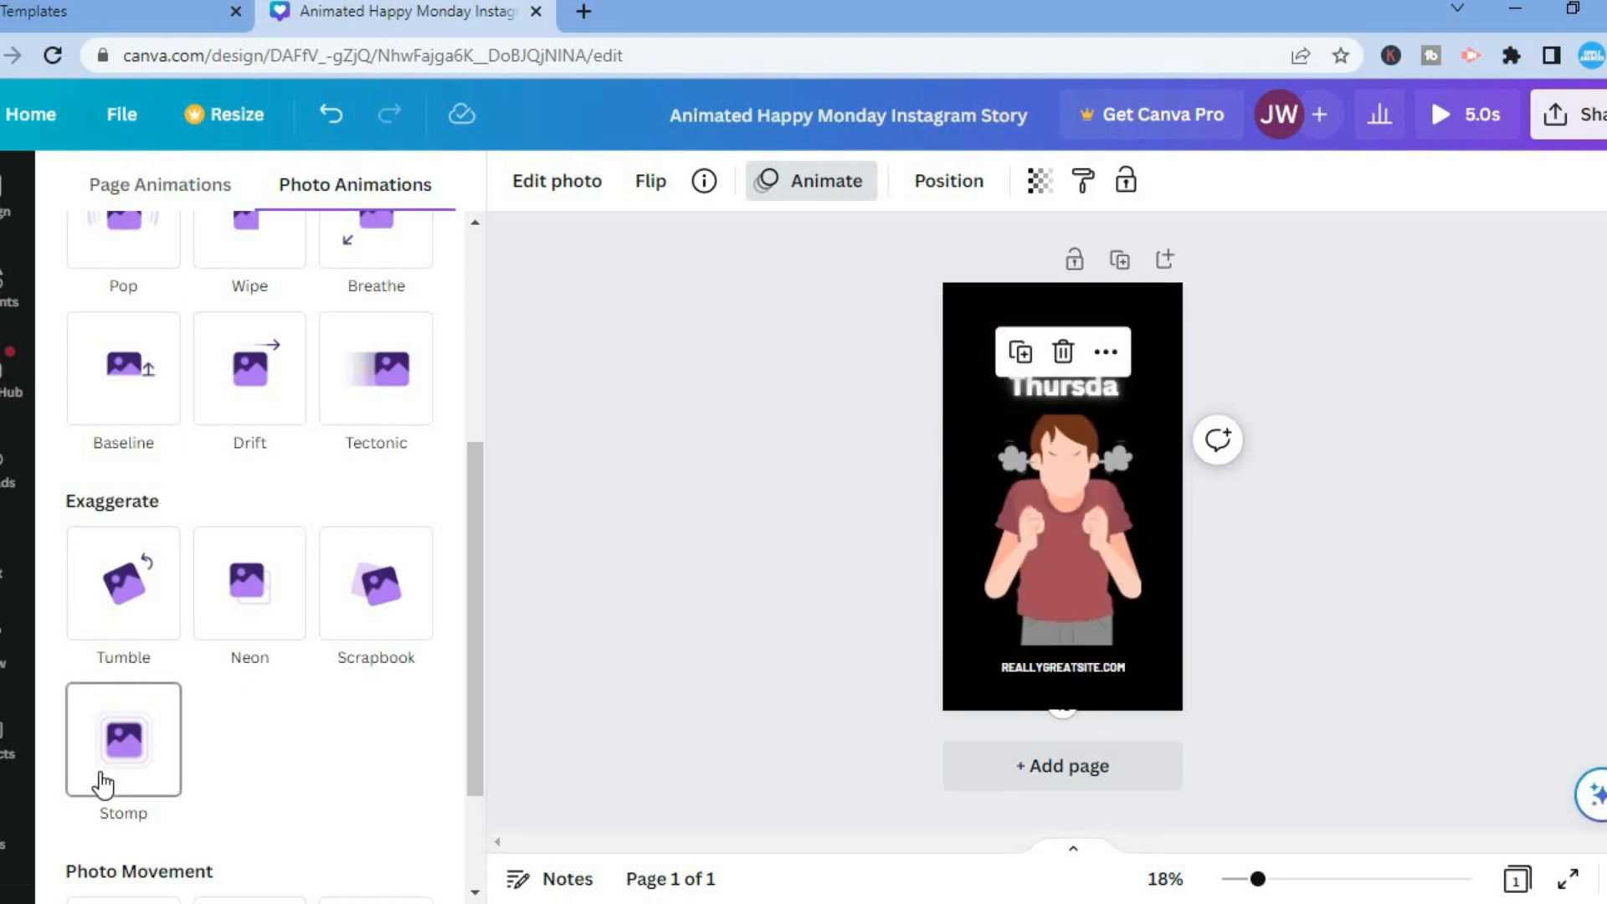
pyautogui.click(430, 630)
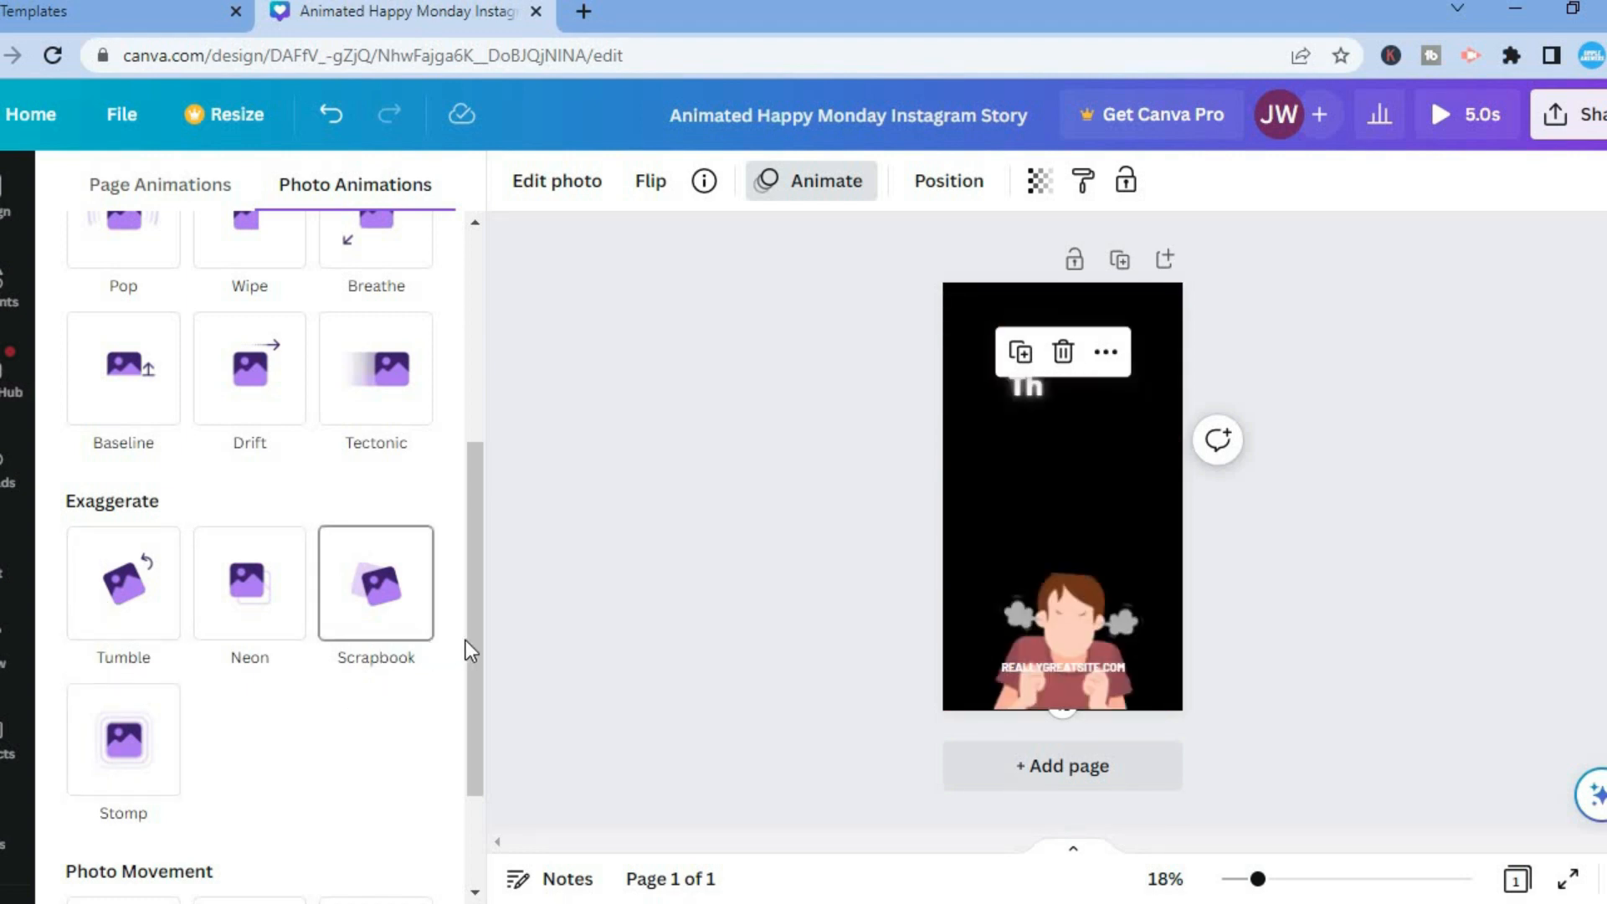
pyautogui.moveTo(470, 650); pyautogui.dragTo(470, 790)
pyautogui.click(370, 816)
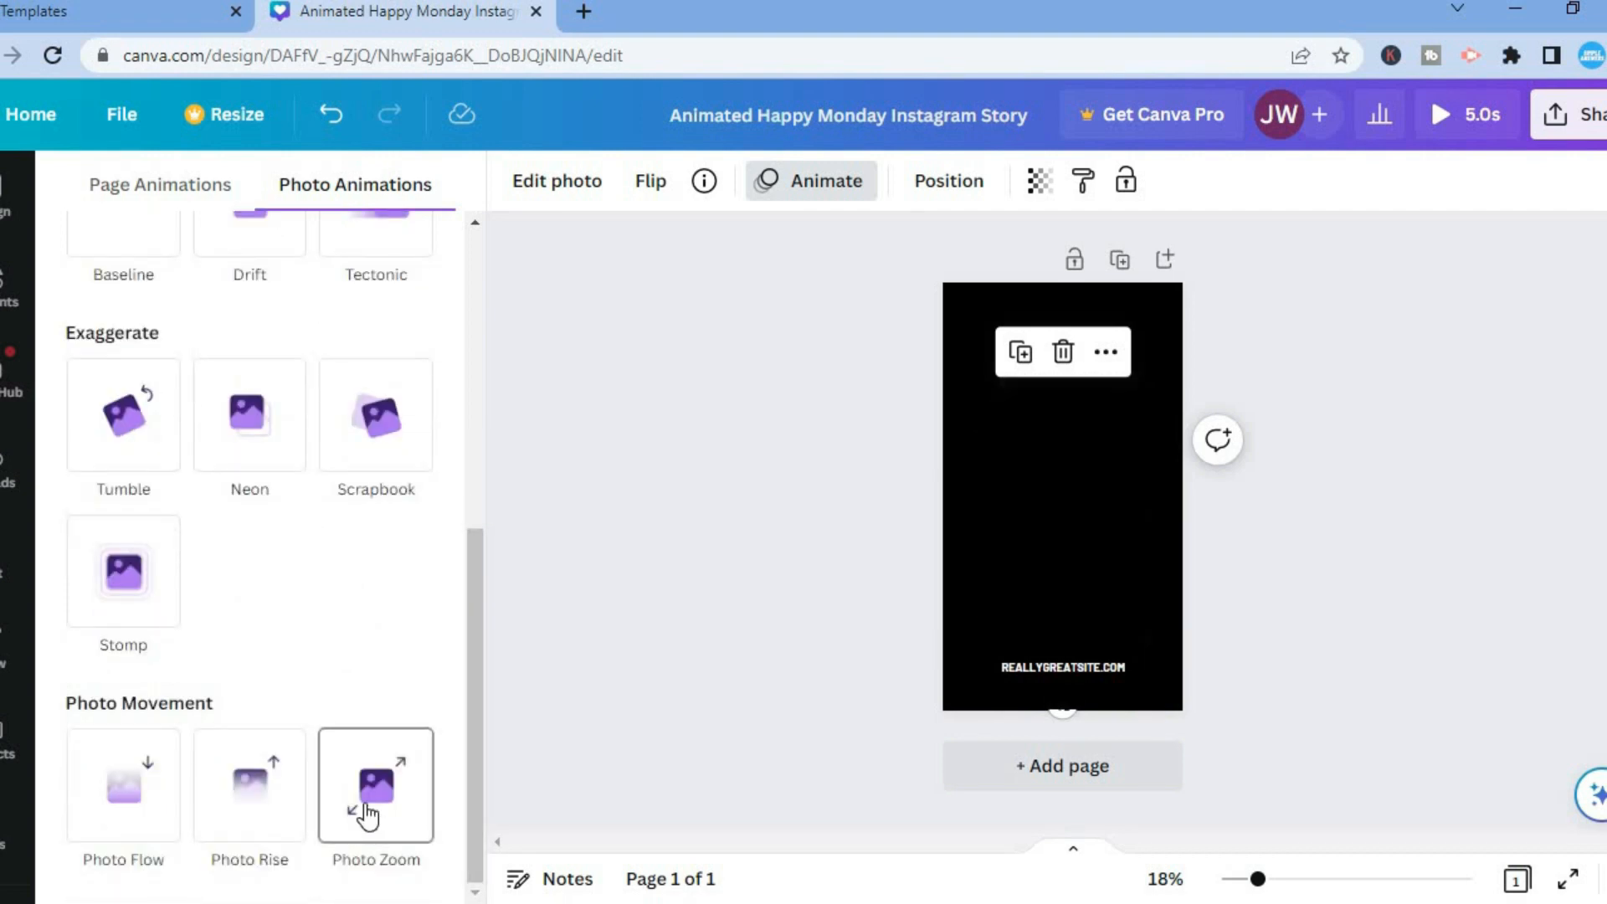
pyautogui.click(251, 816)
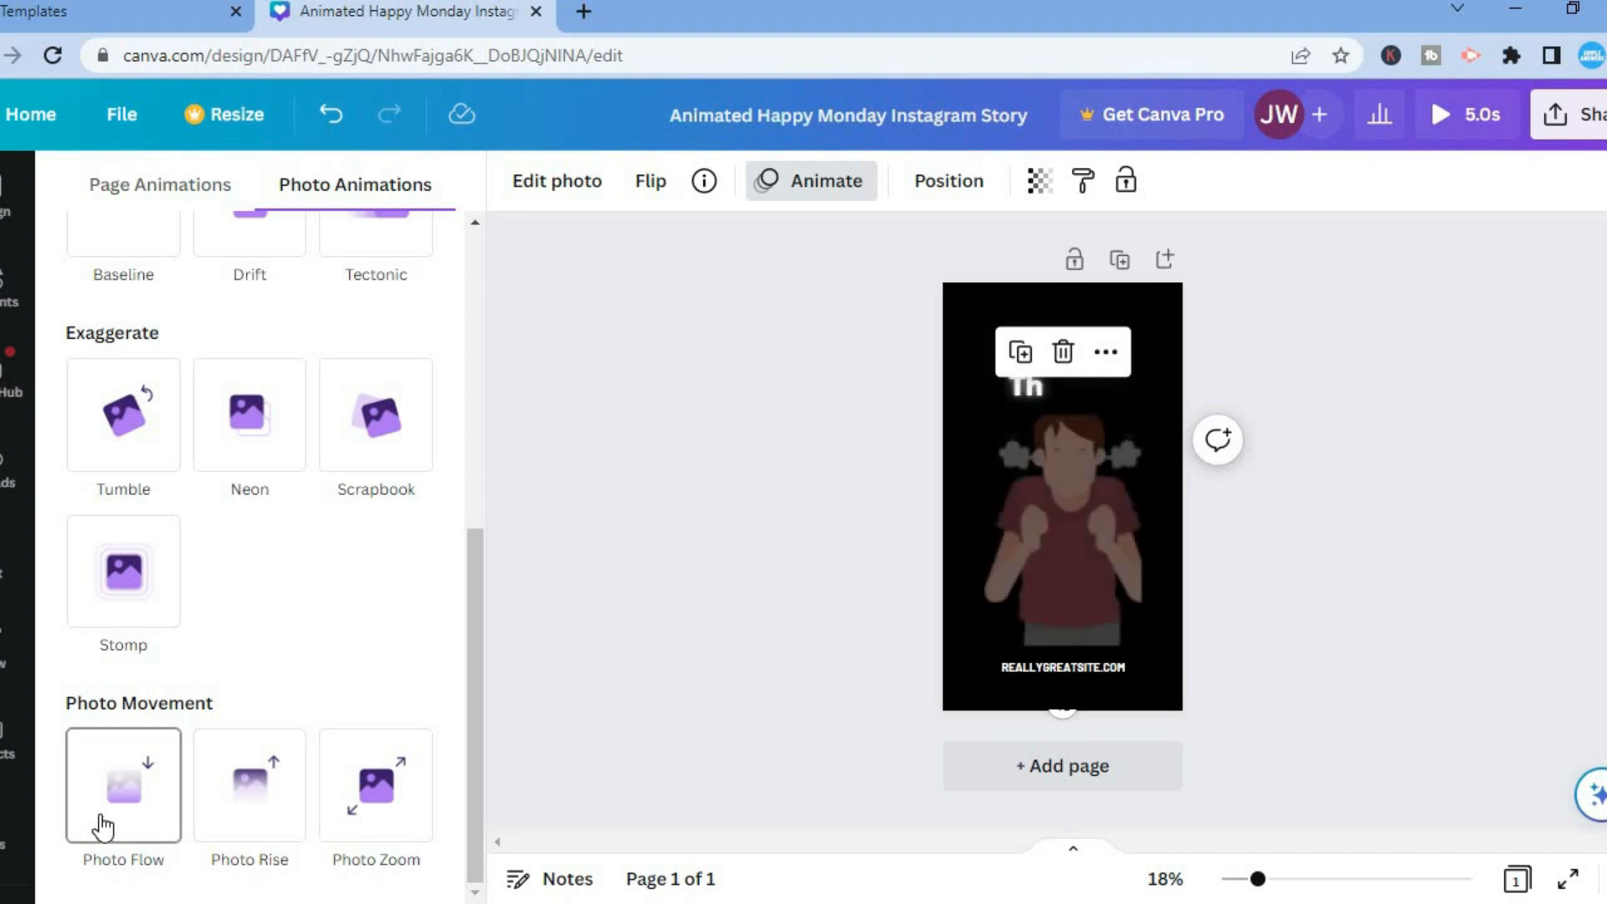
pyautogui.click(126, 633)
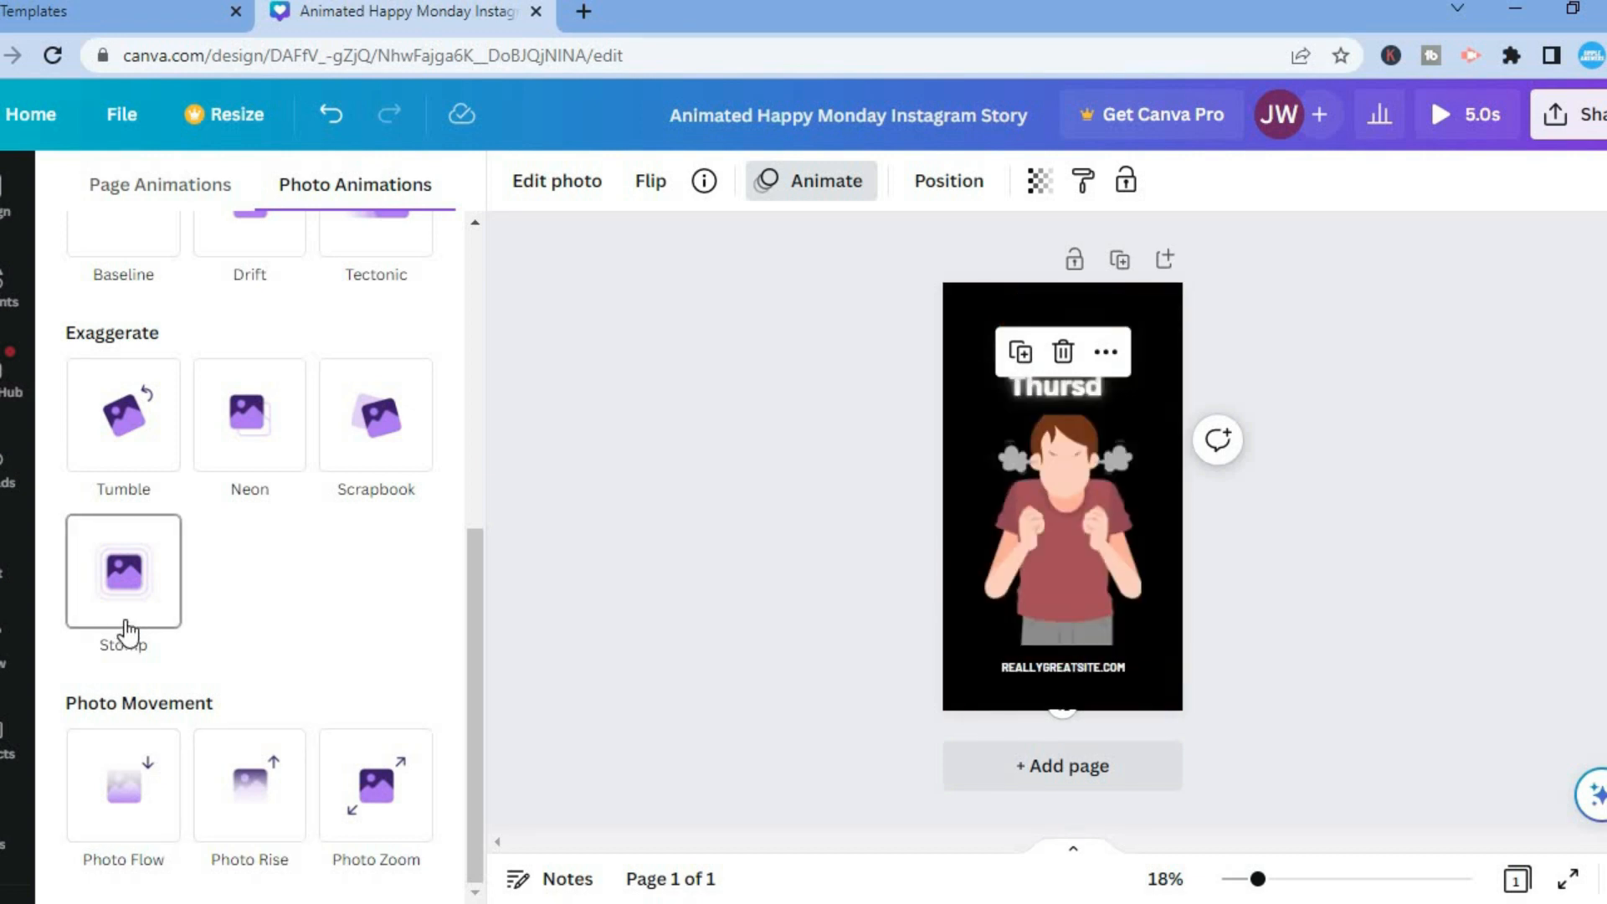
# Step: Apply the Tumble animation to the angry boy graphic
pyautogui.click(142, 416)
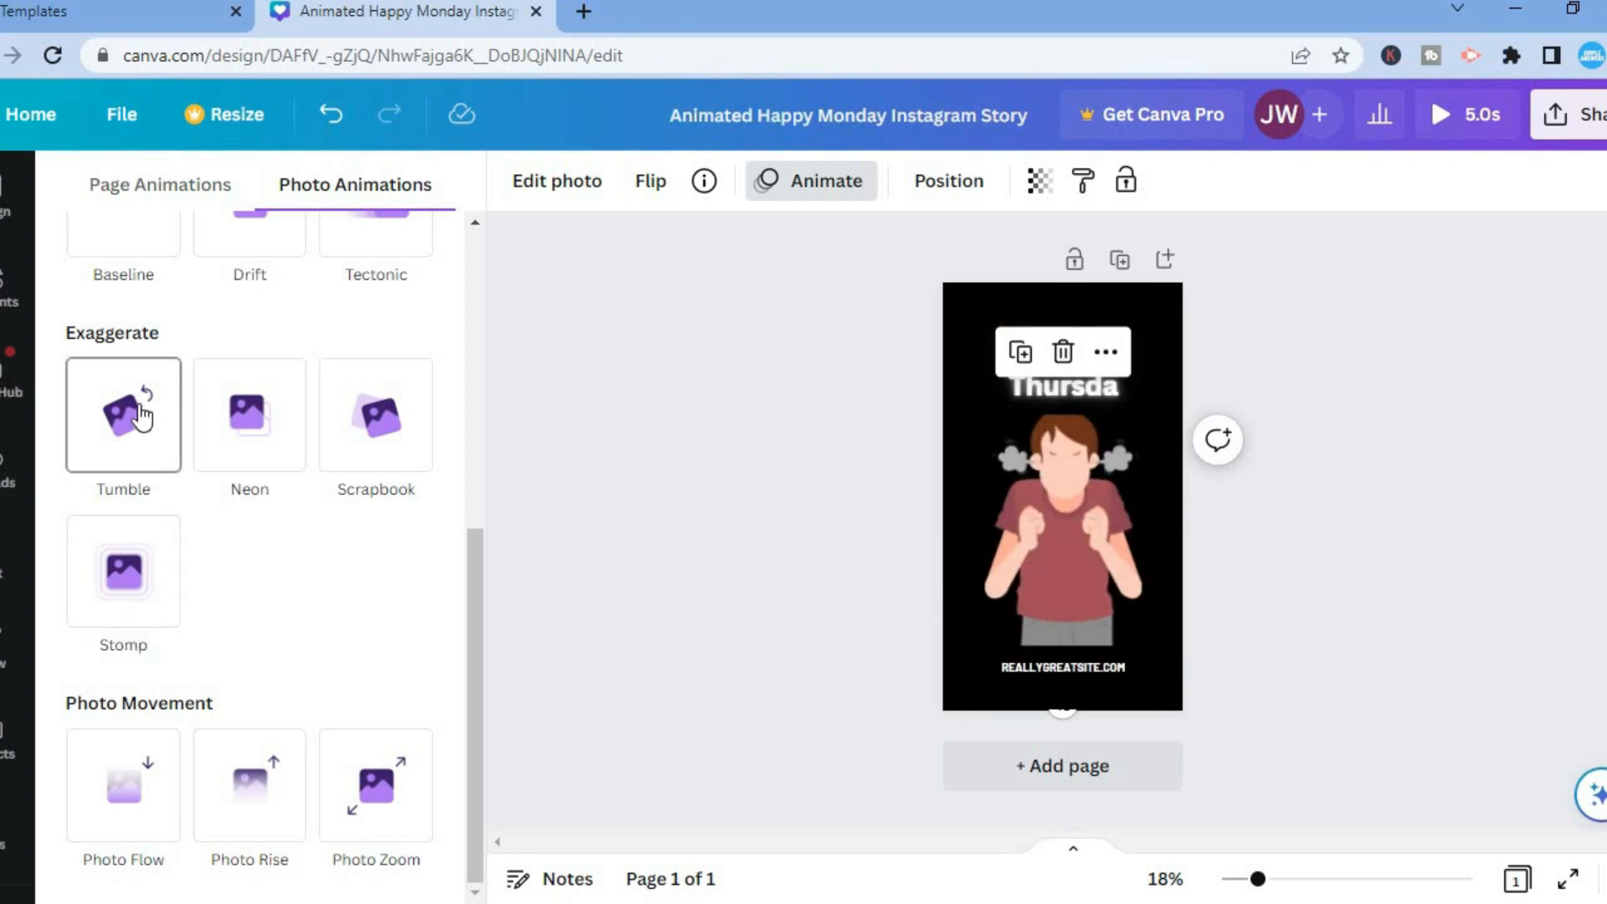
pyautogui.click(142, 416)
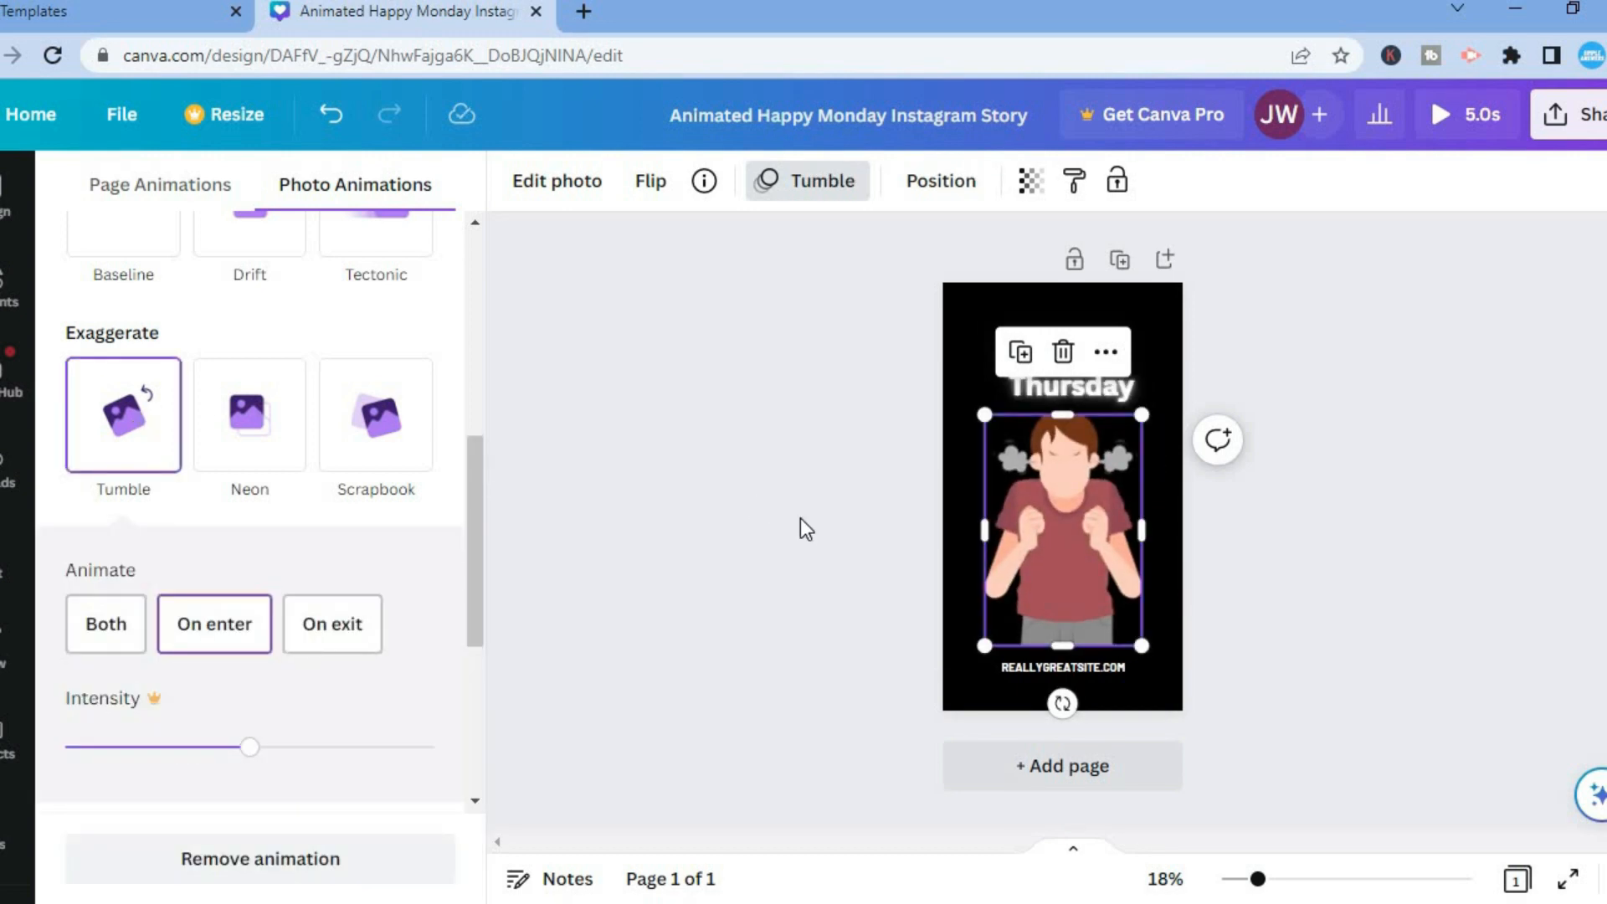
pyautogui.press('Escape')
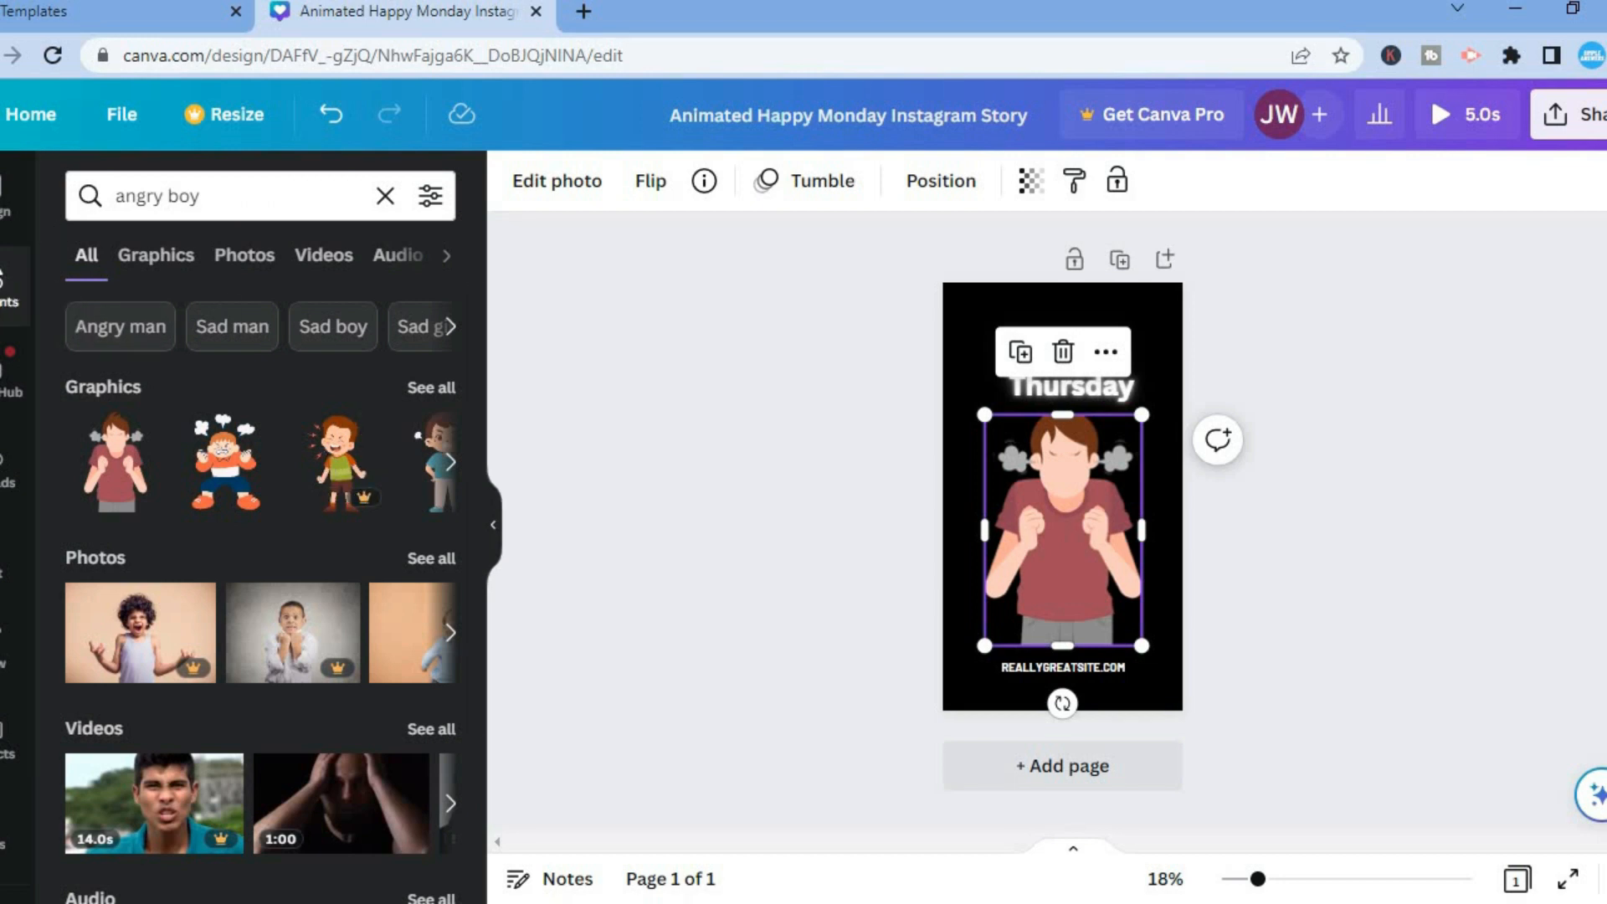
# Step: Search the elements for "rainbow" and place the rainbow with clouds graphic around the "Happy" text at the page's upper edge
pyautogui.click(386, 195)
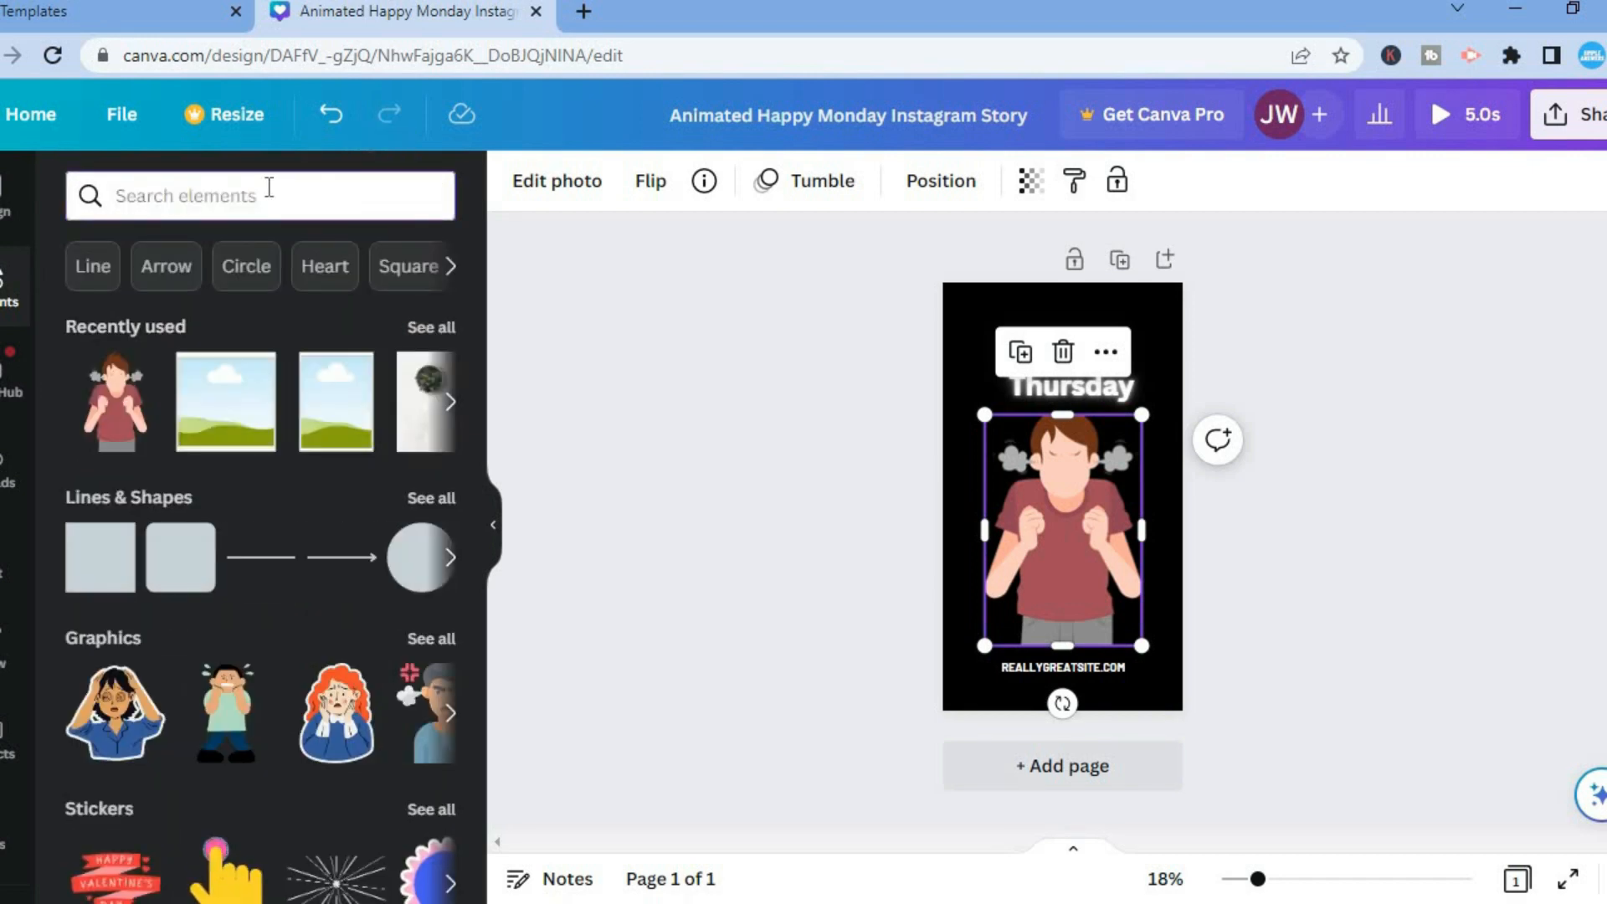
pyautogui.click(269, 187)
pyautogui.write('rainb')
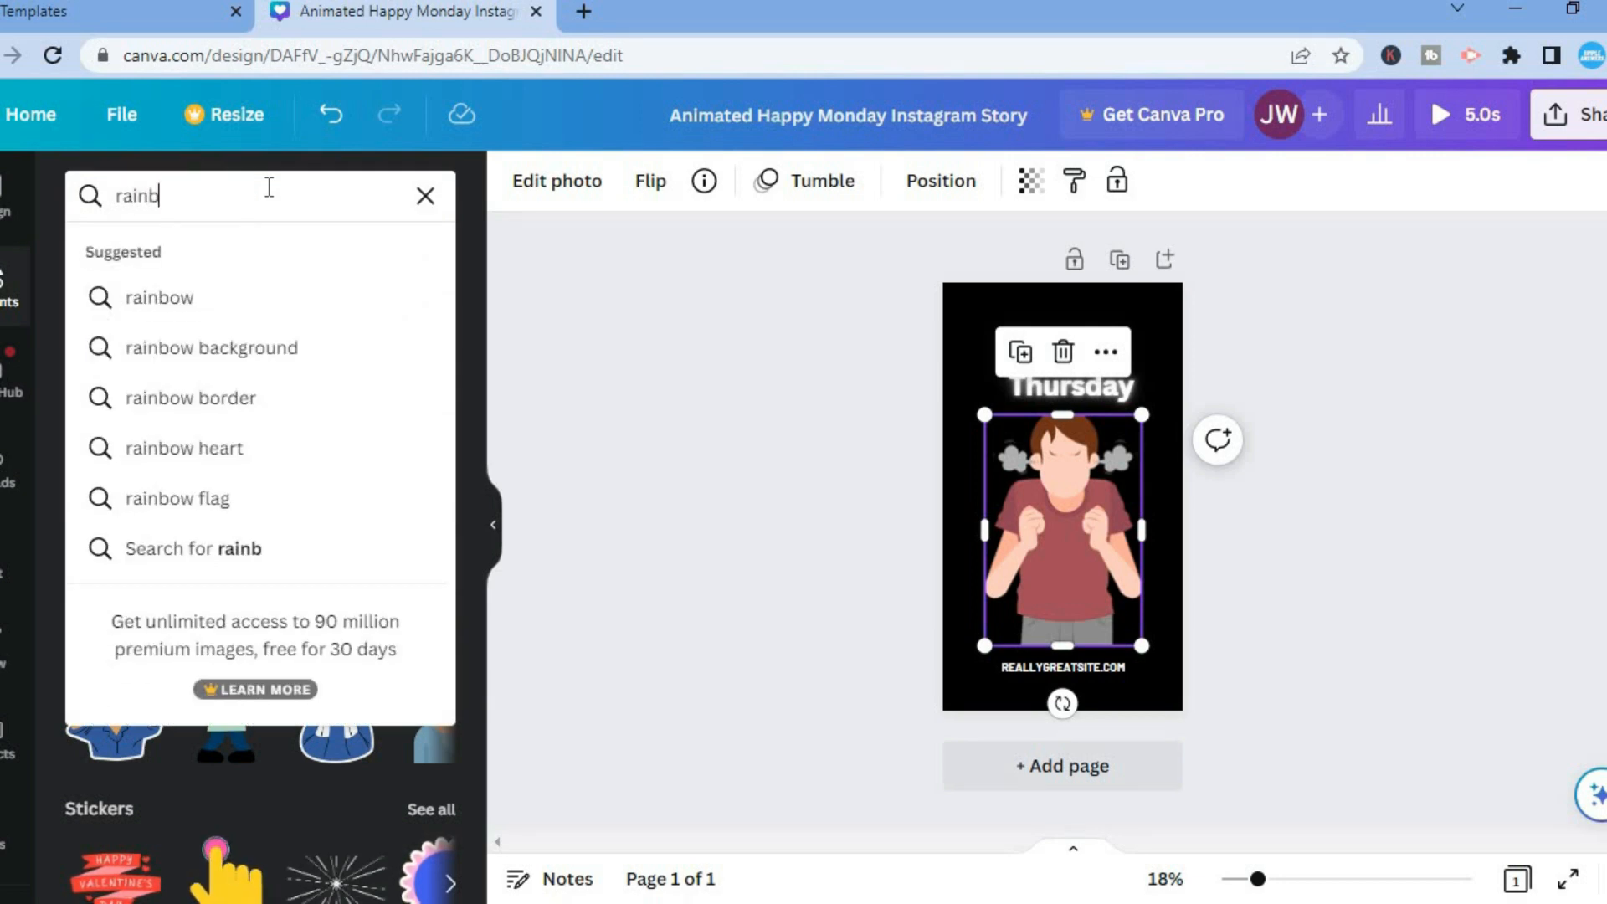
pyautogui.click(178, 297)
pyautogui.moveTo(256, 475)
pyautogui.moveTo(116, 478)
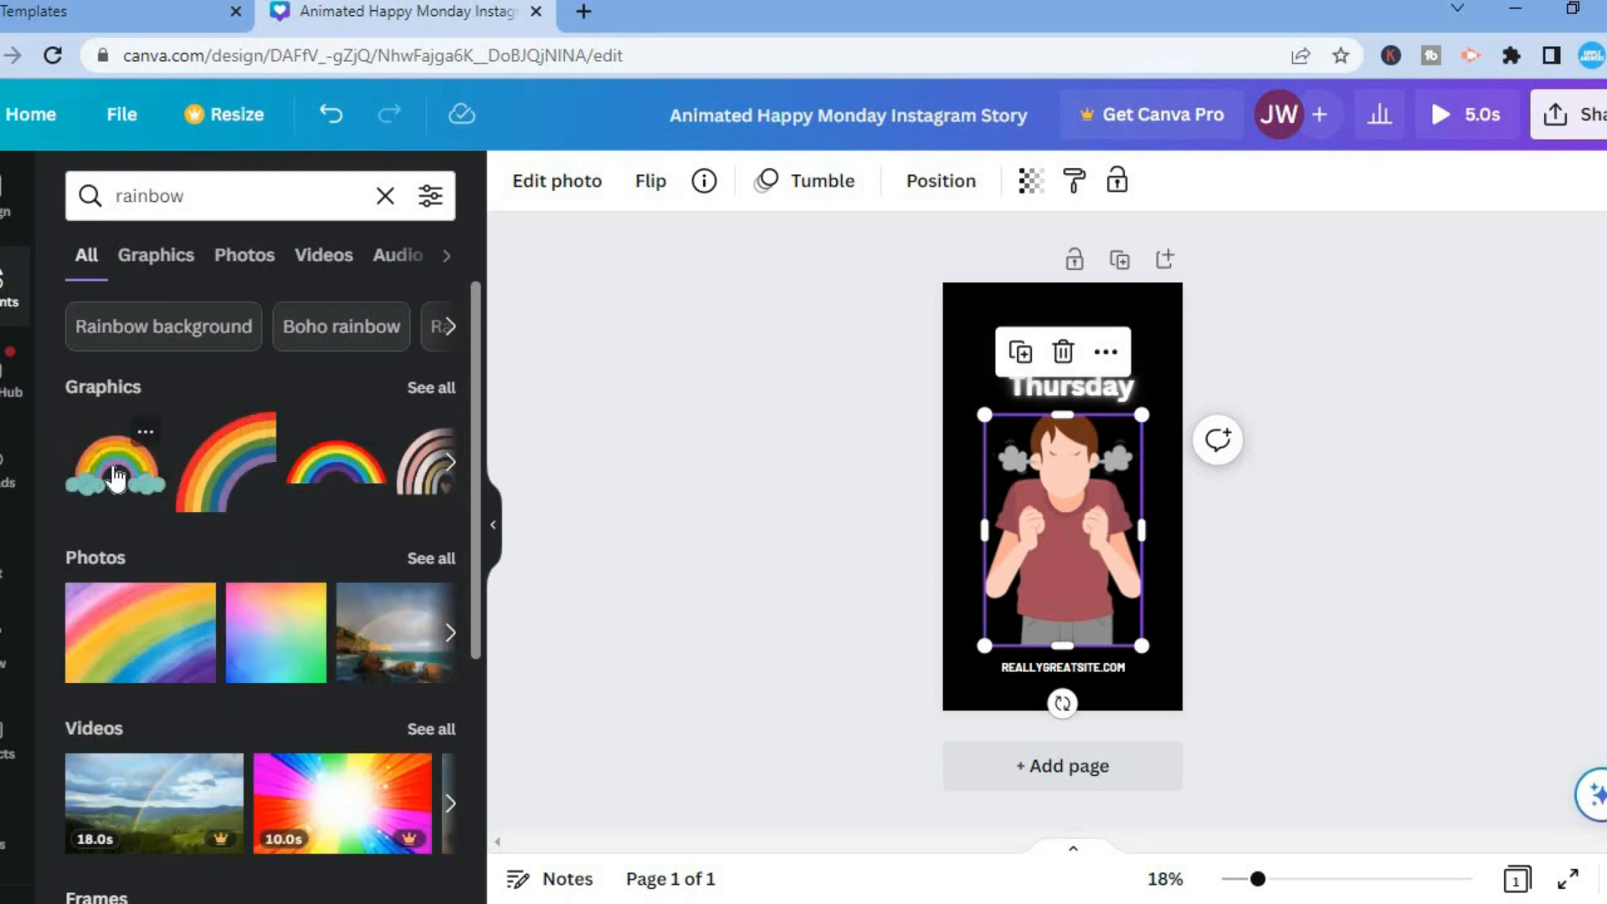
pyautogui.moveTo(1011, 278); pyautogui.dragTo(1068, 320)
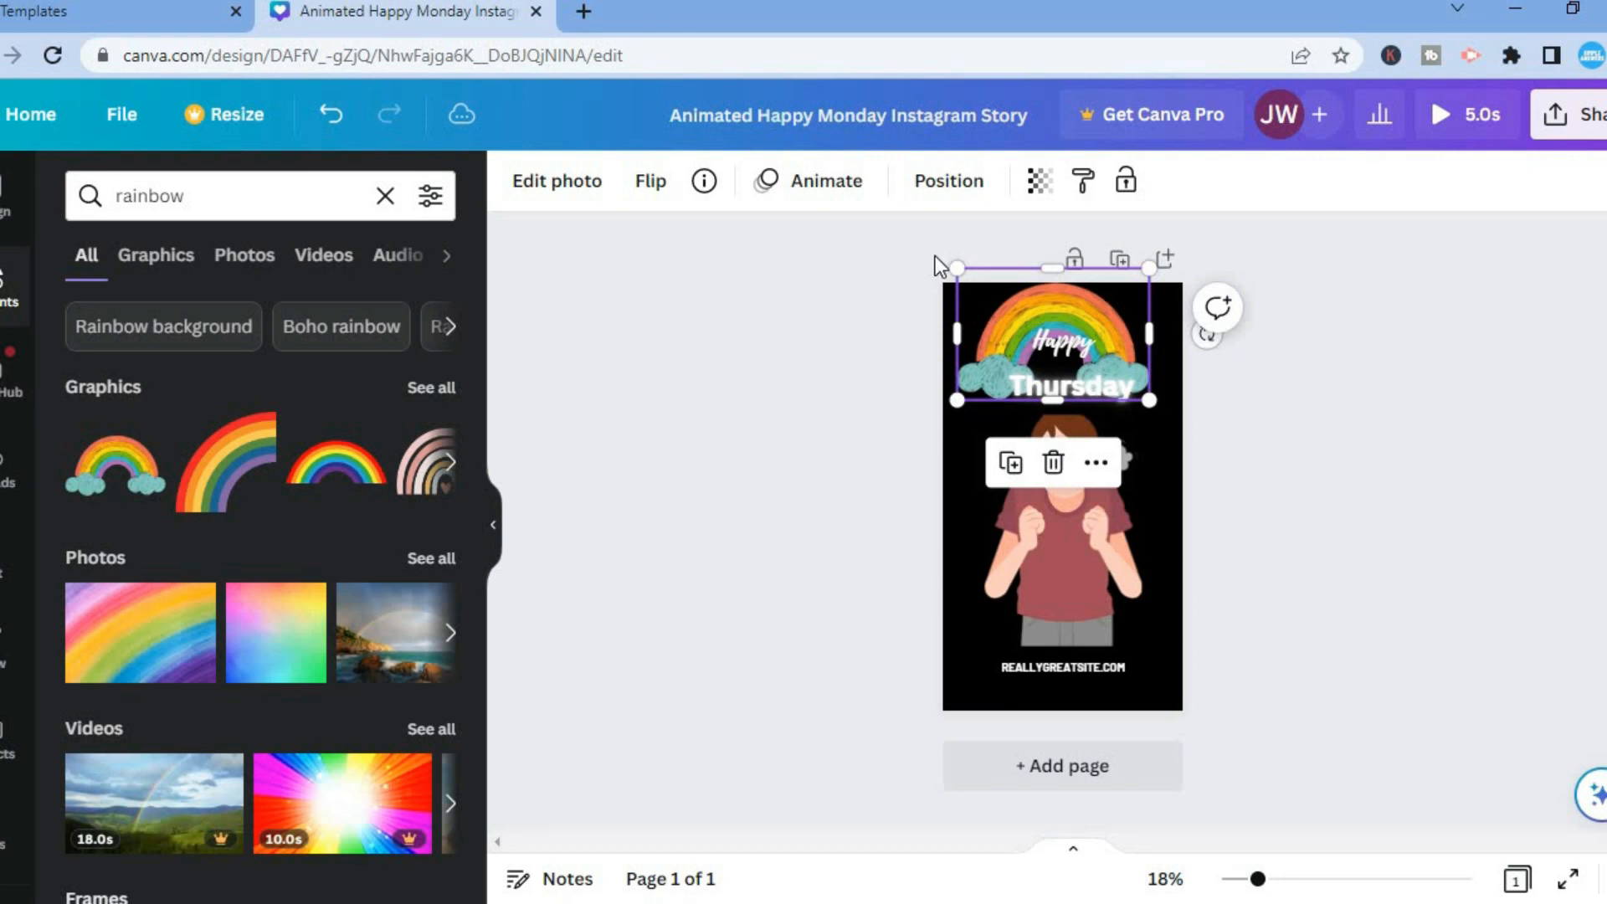
# Step: Apply the Rise animation to the rainbow graphic and have it animate both on enter and on exit
pyautogui.click(820, 182)
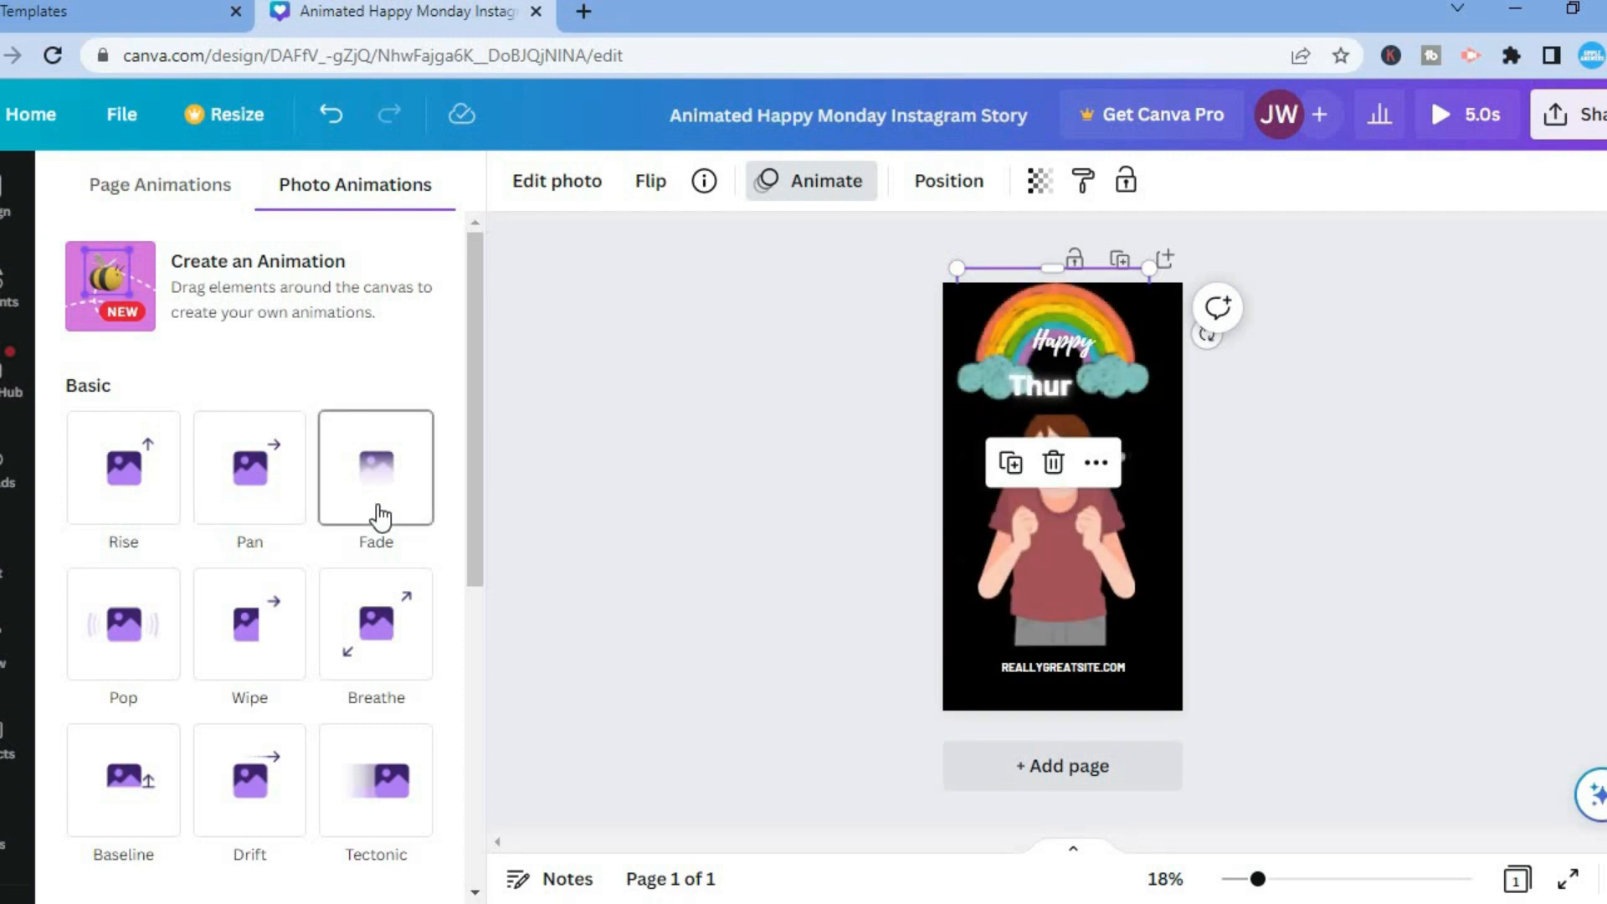
pyautogui.click(157, 512)
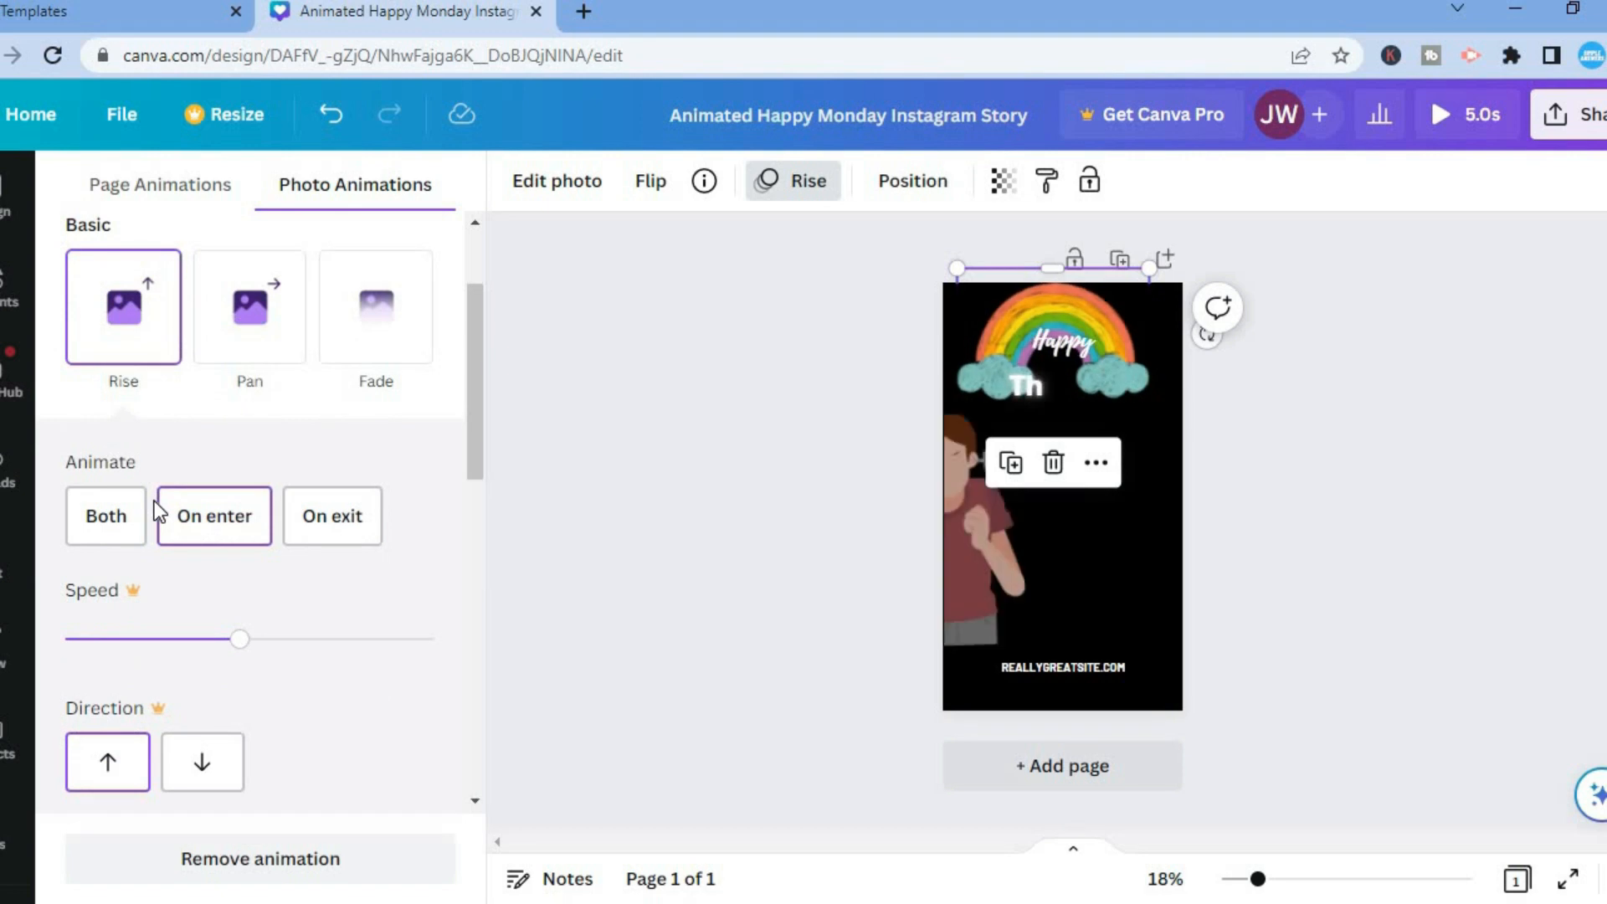
pyautogui.click(100, 515)
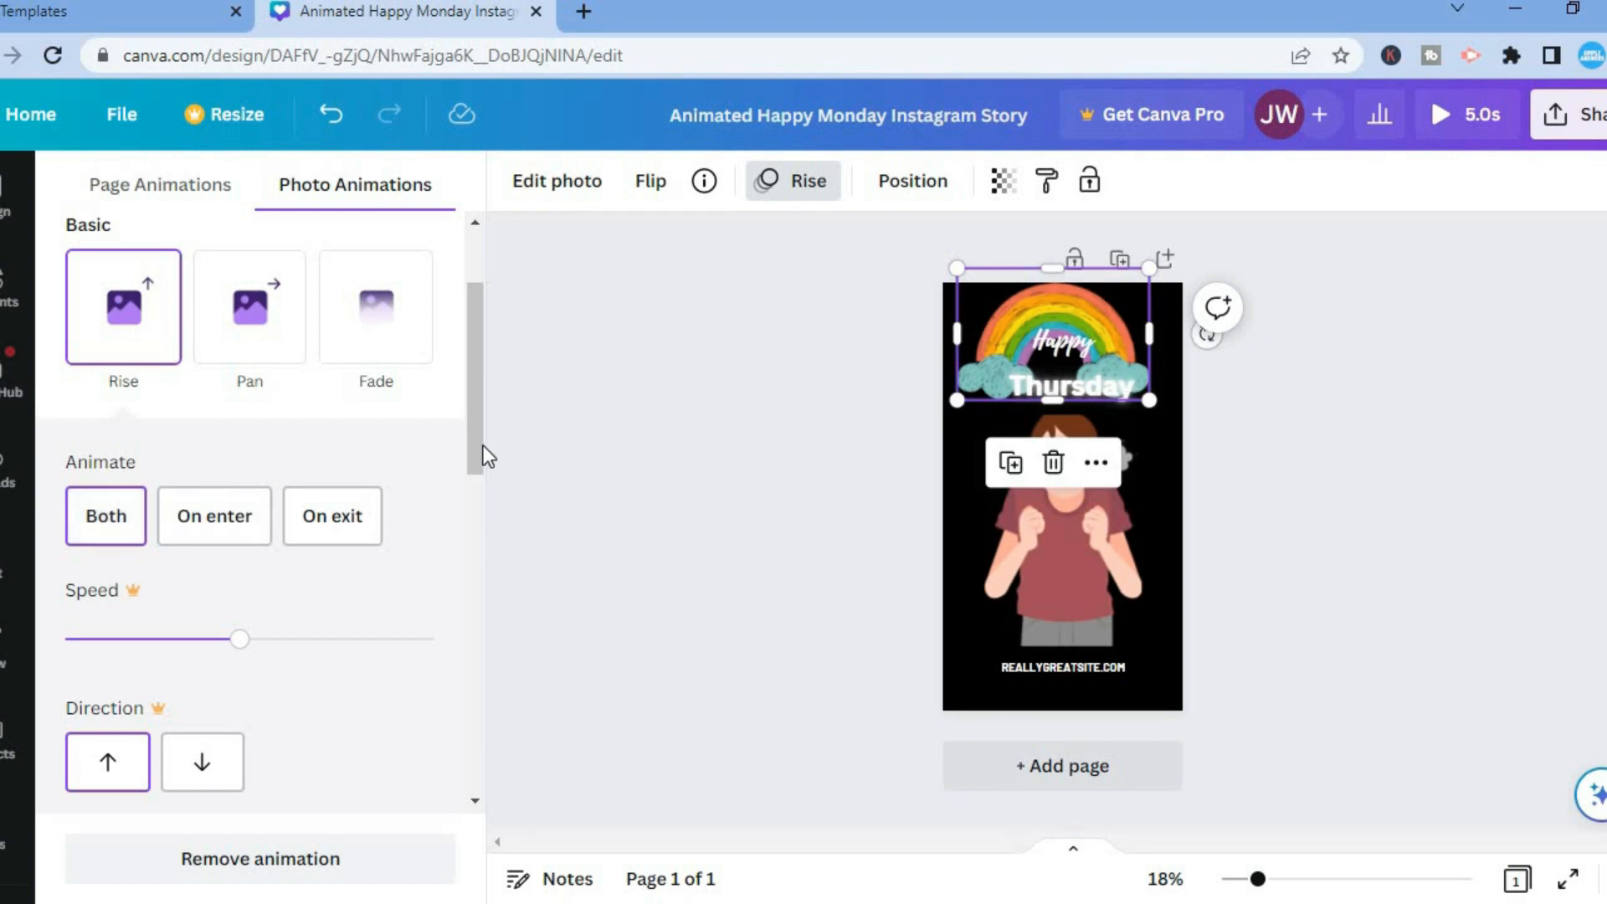
pyautogui.click(690, 494)
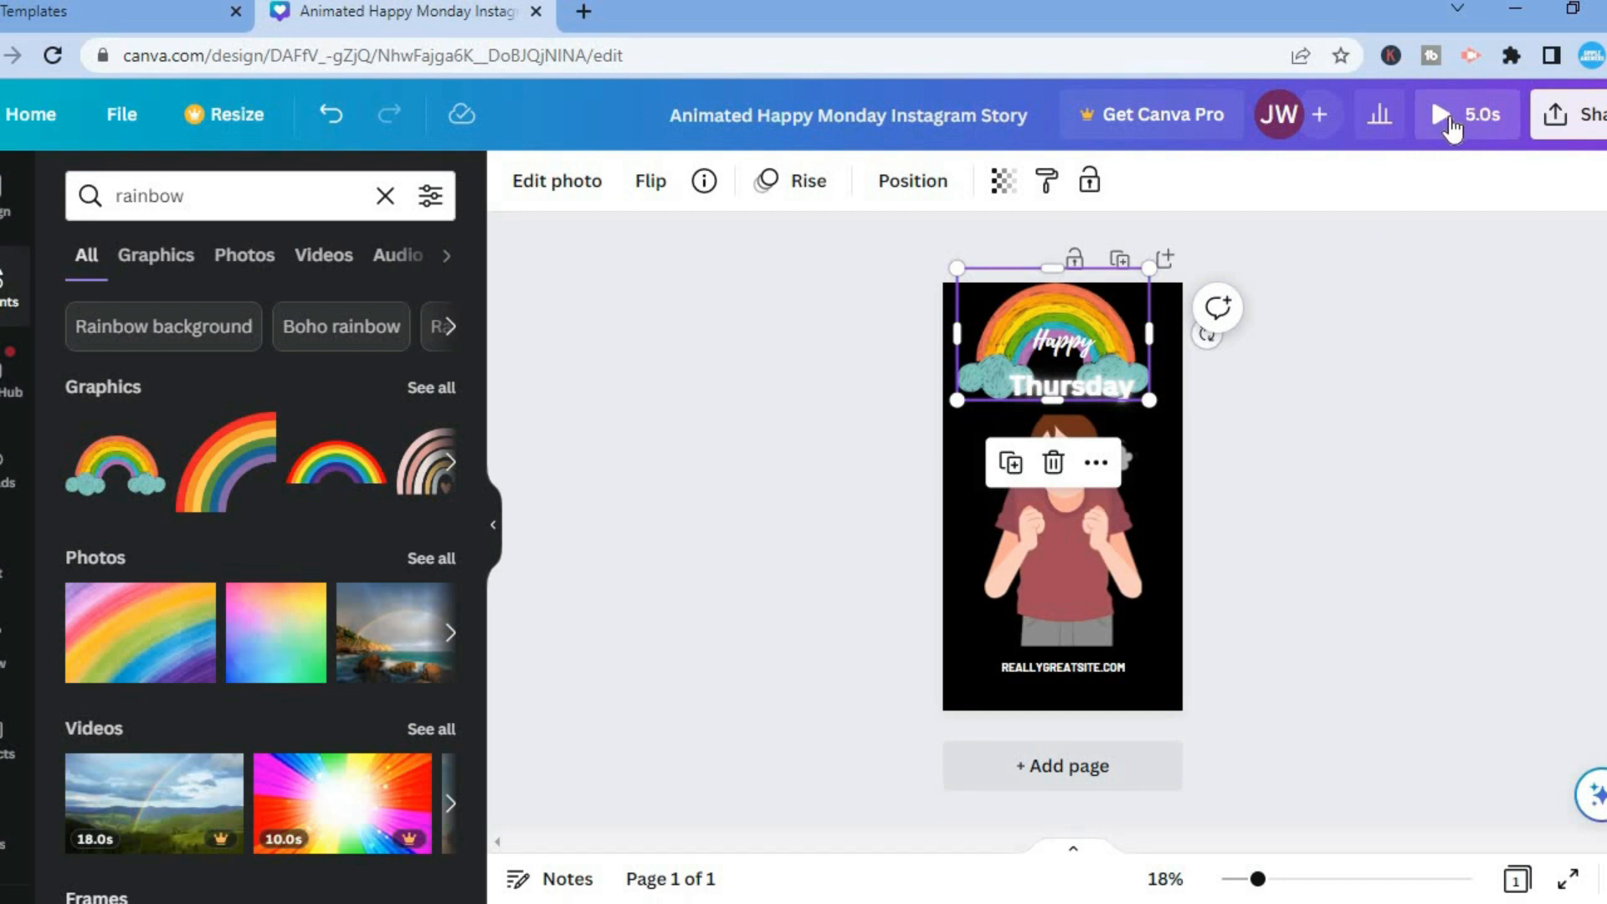
# Step: Play the full-design preview twice to check the text, boy and rainbow animations together
pyautogui.click(1155, 536)
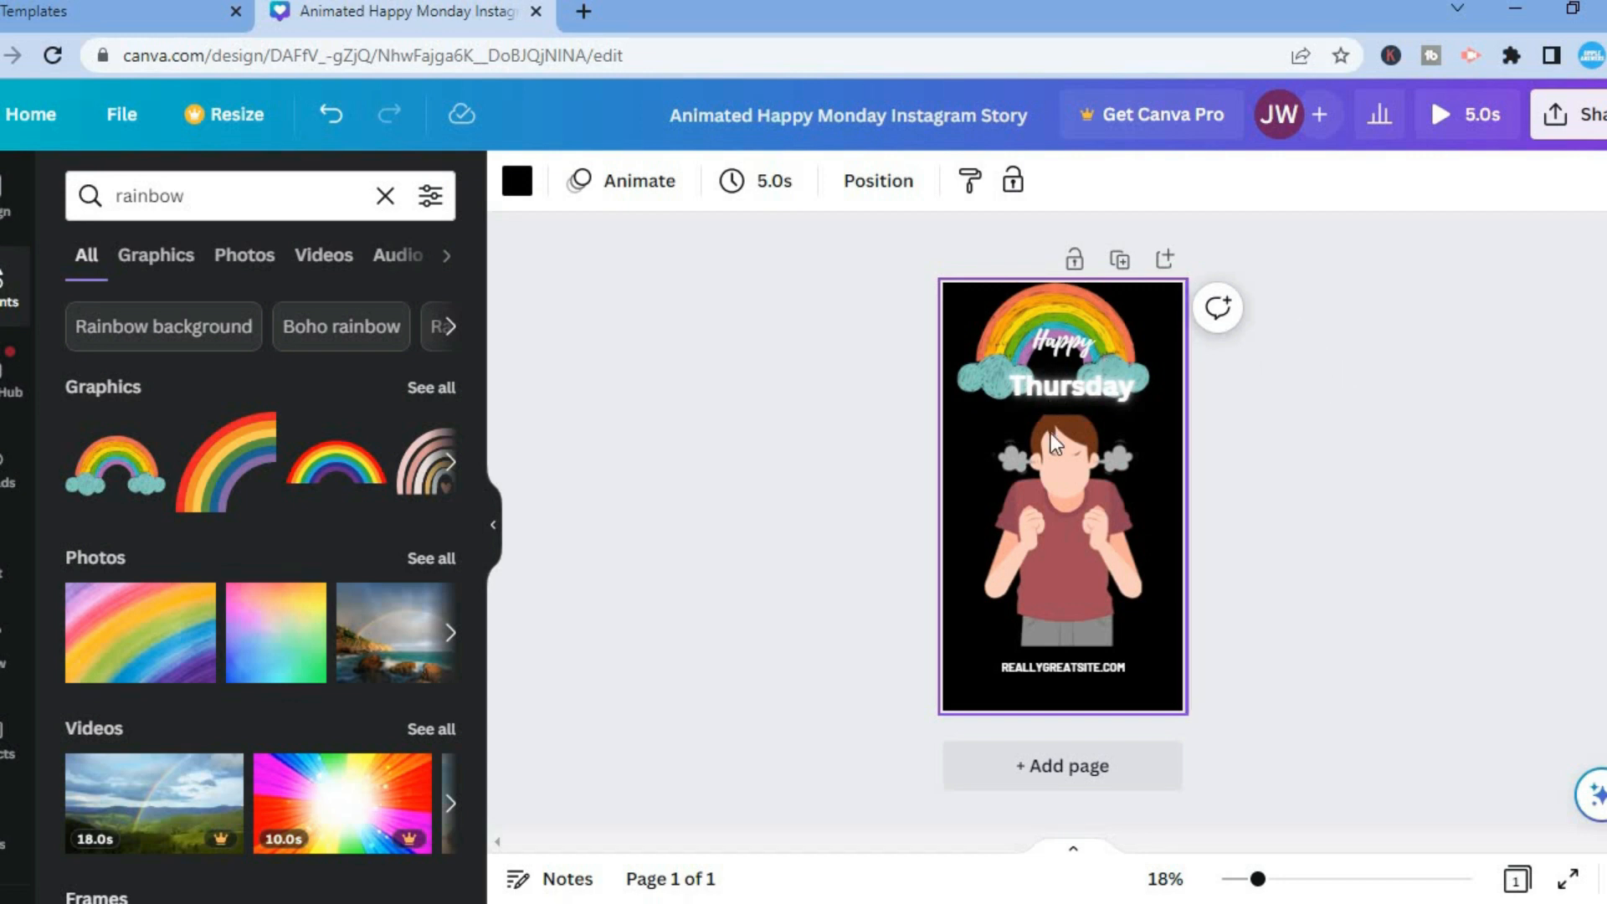
pyautogui.click(1071, 484)
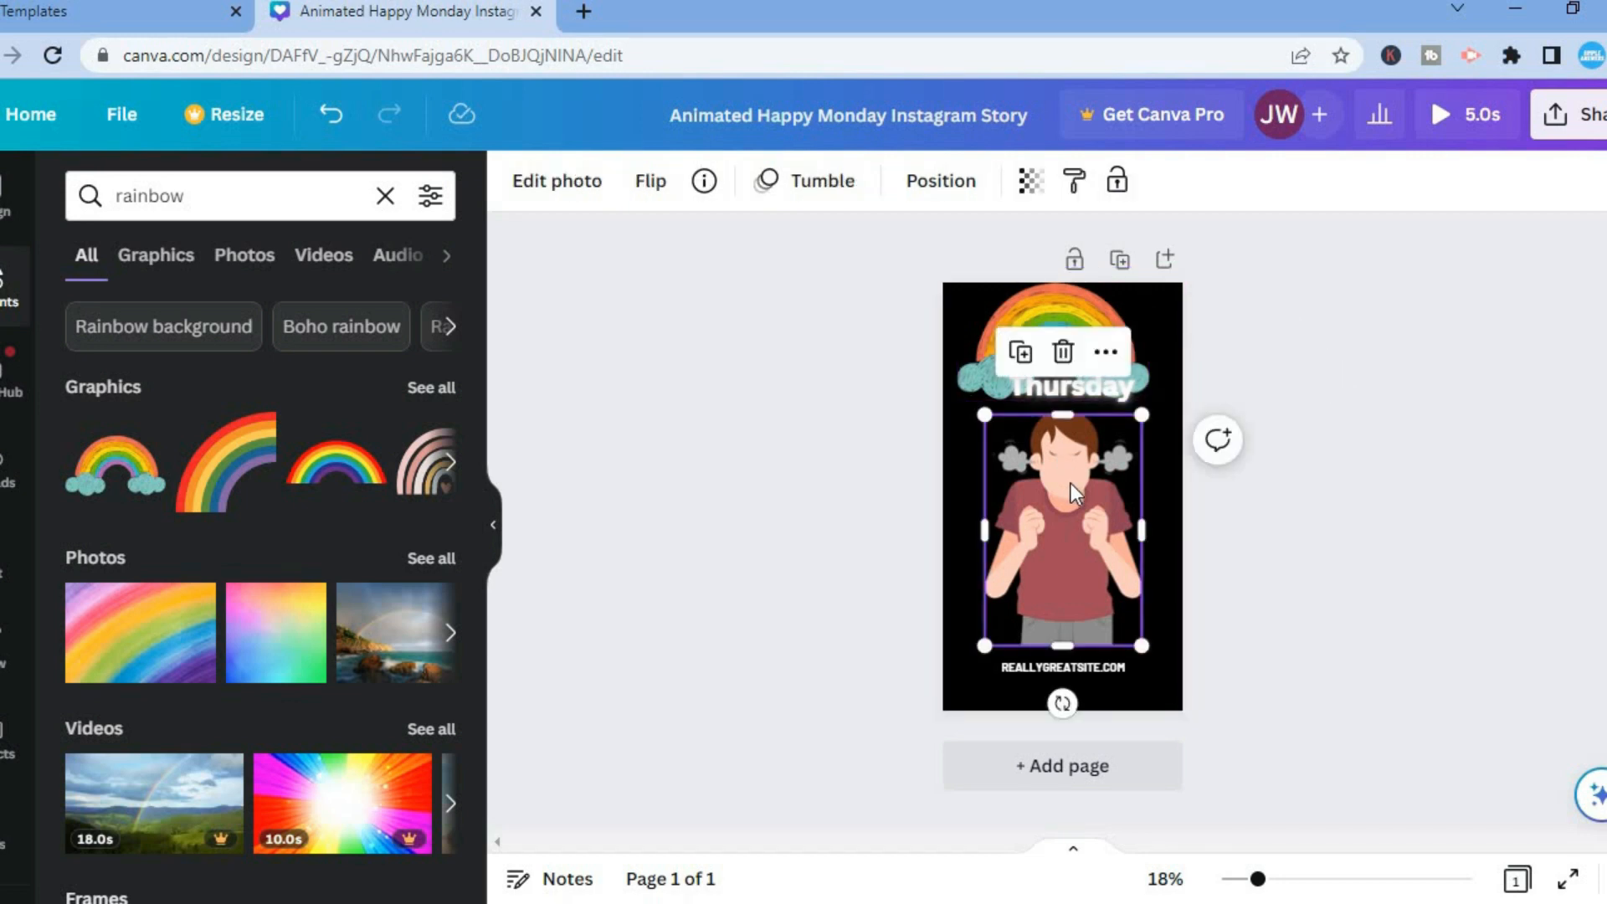
pyautogui.click(1468, 102)
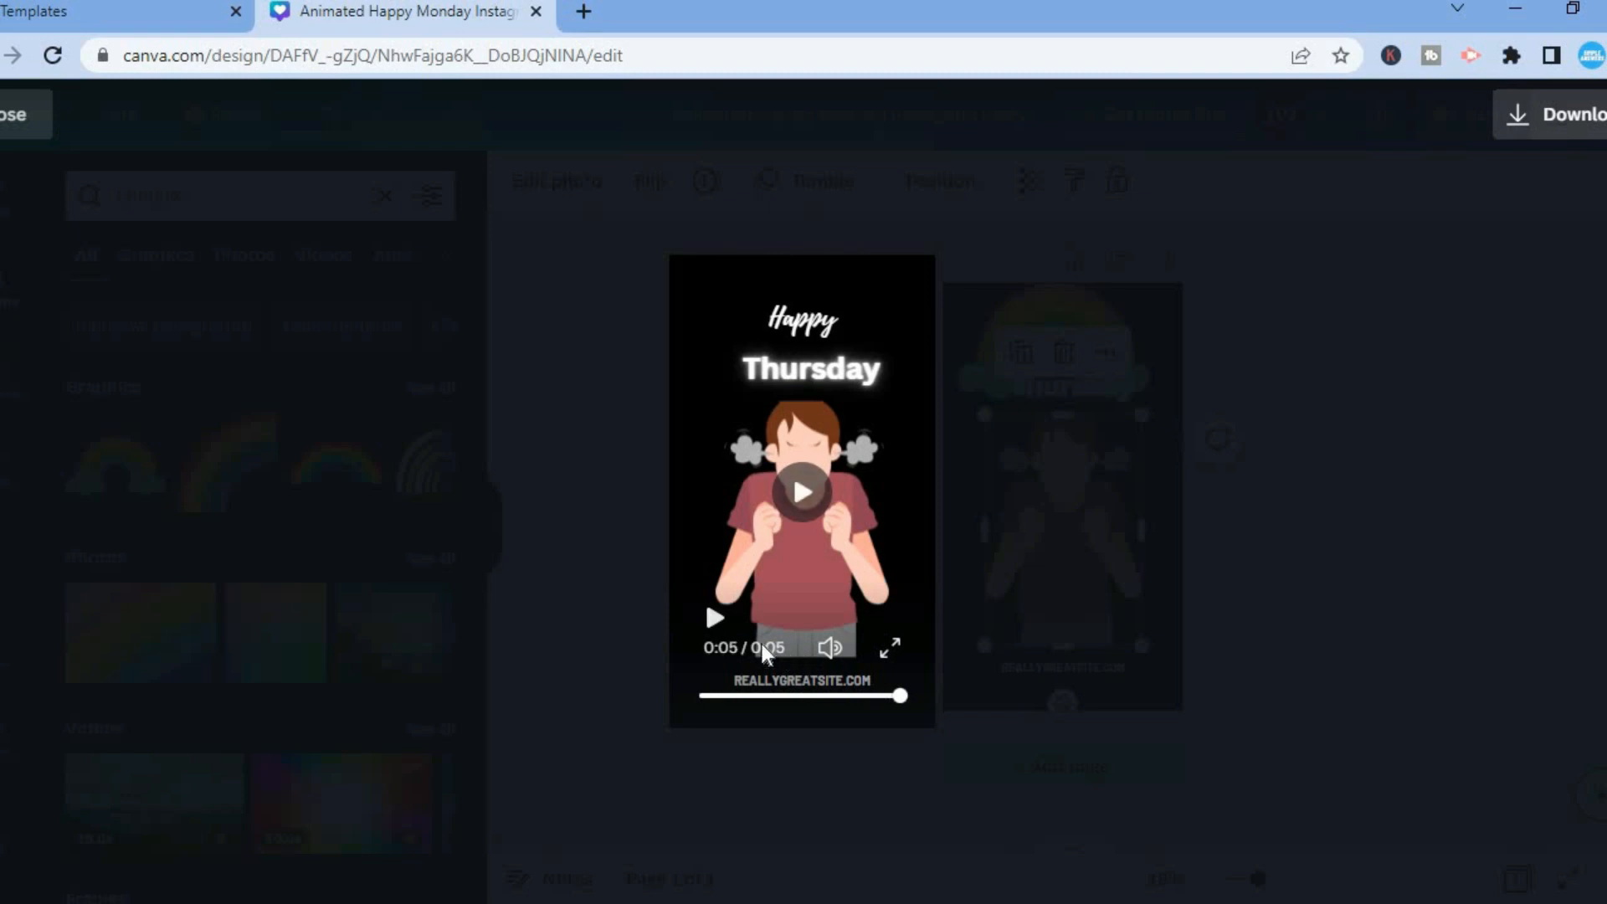
pyautogui.click(25, 113)
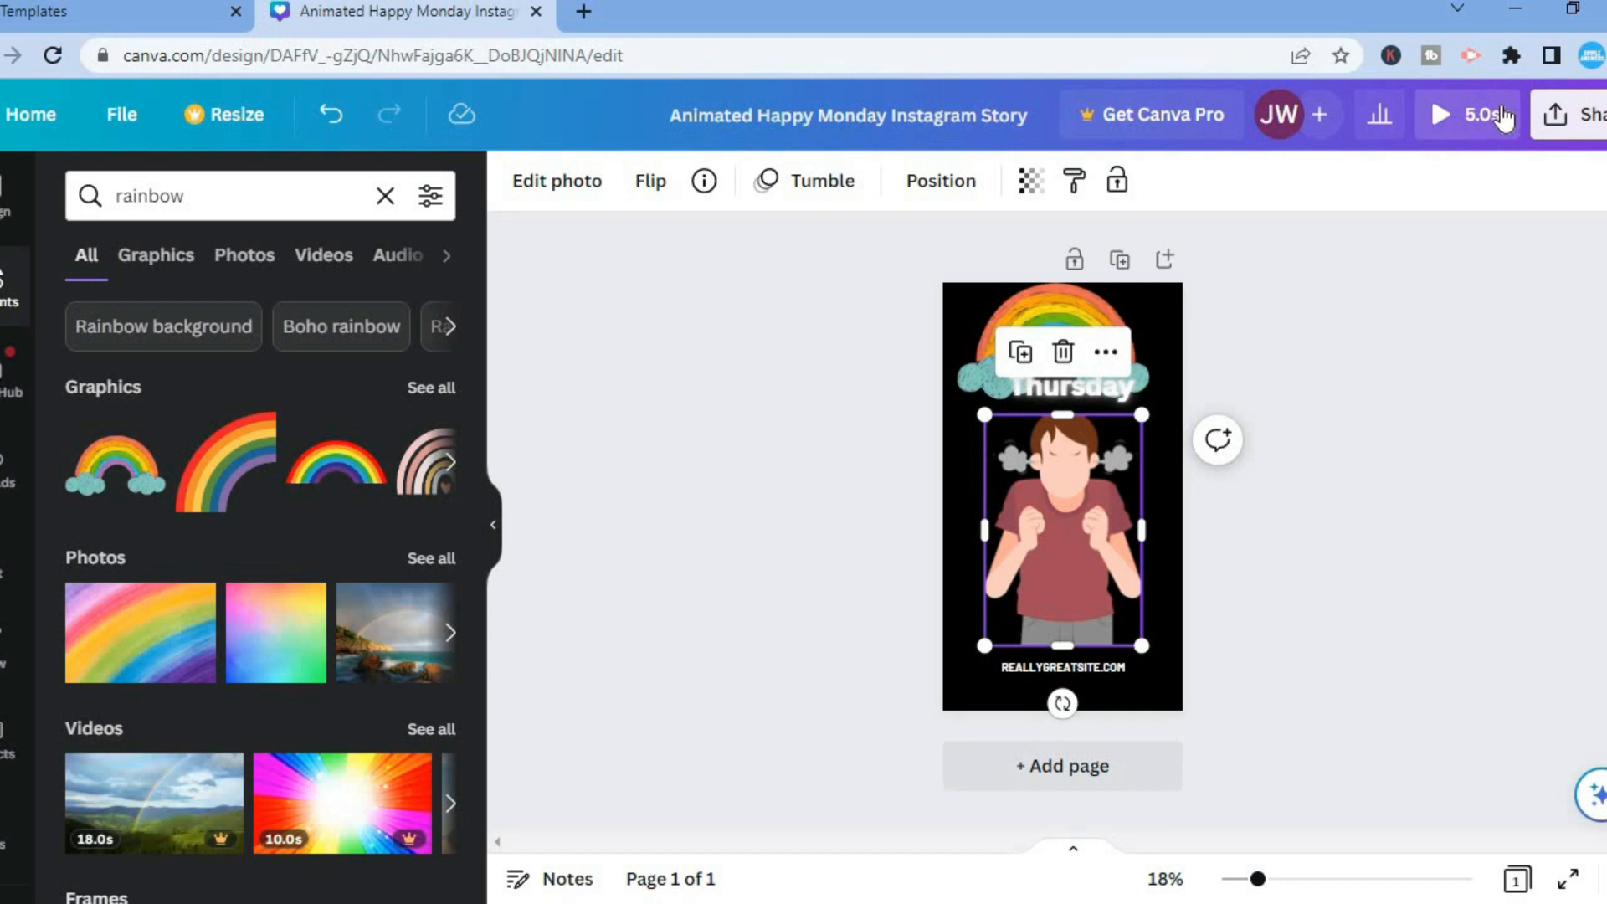
pyautogui.click(1503, 118)
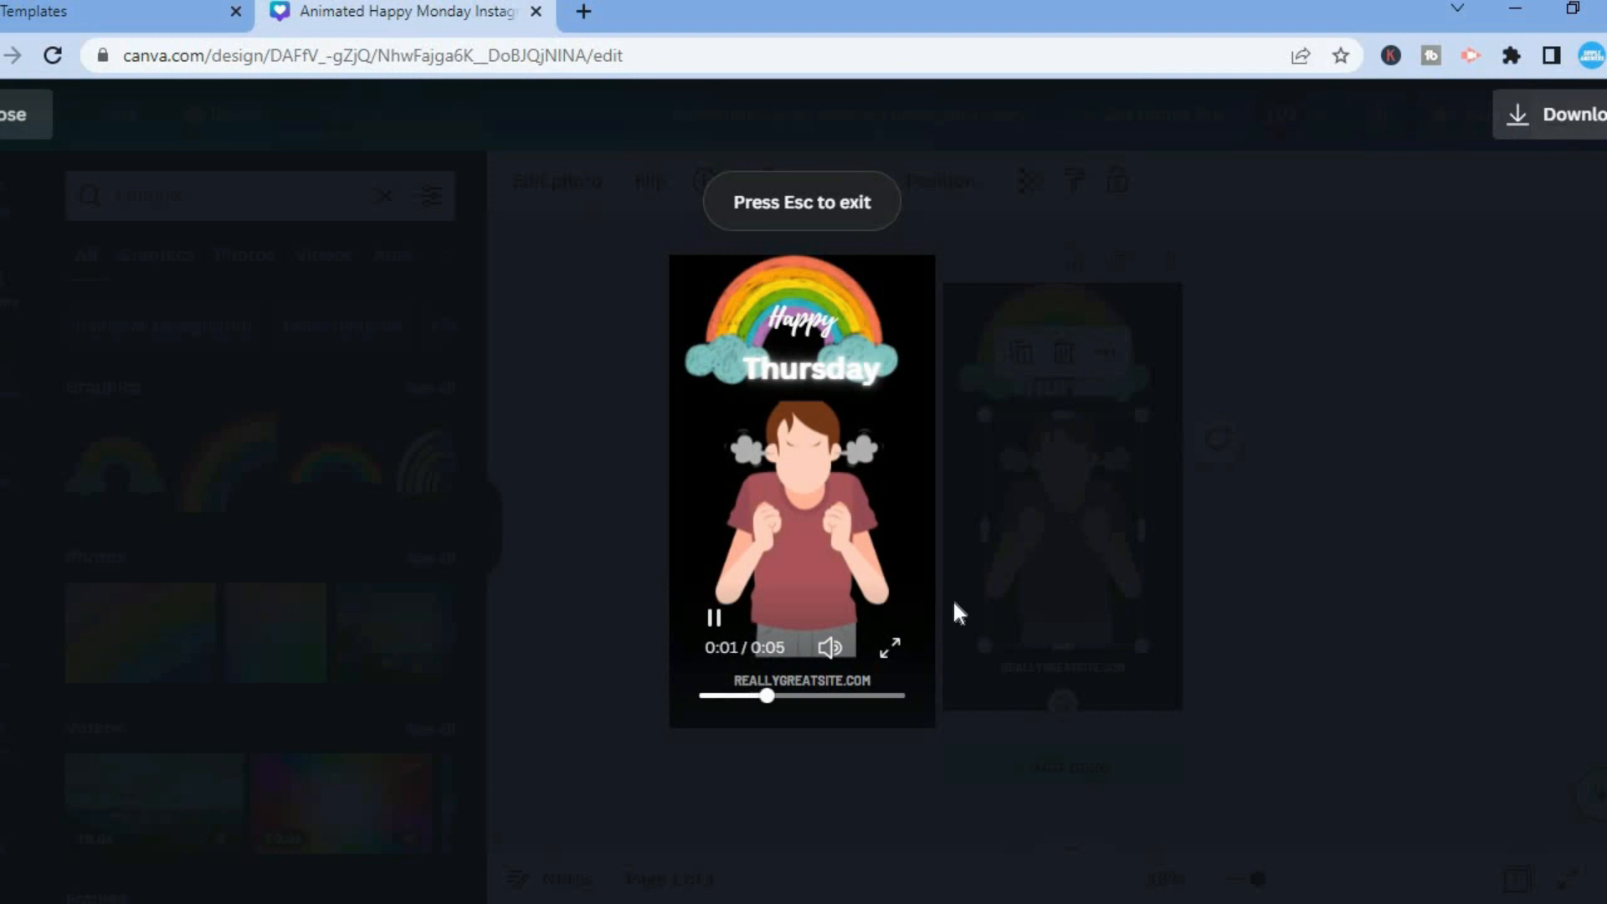
pyautogui.moveTo(756, 636)
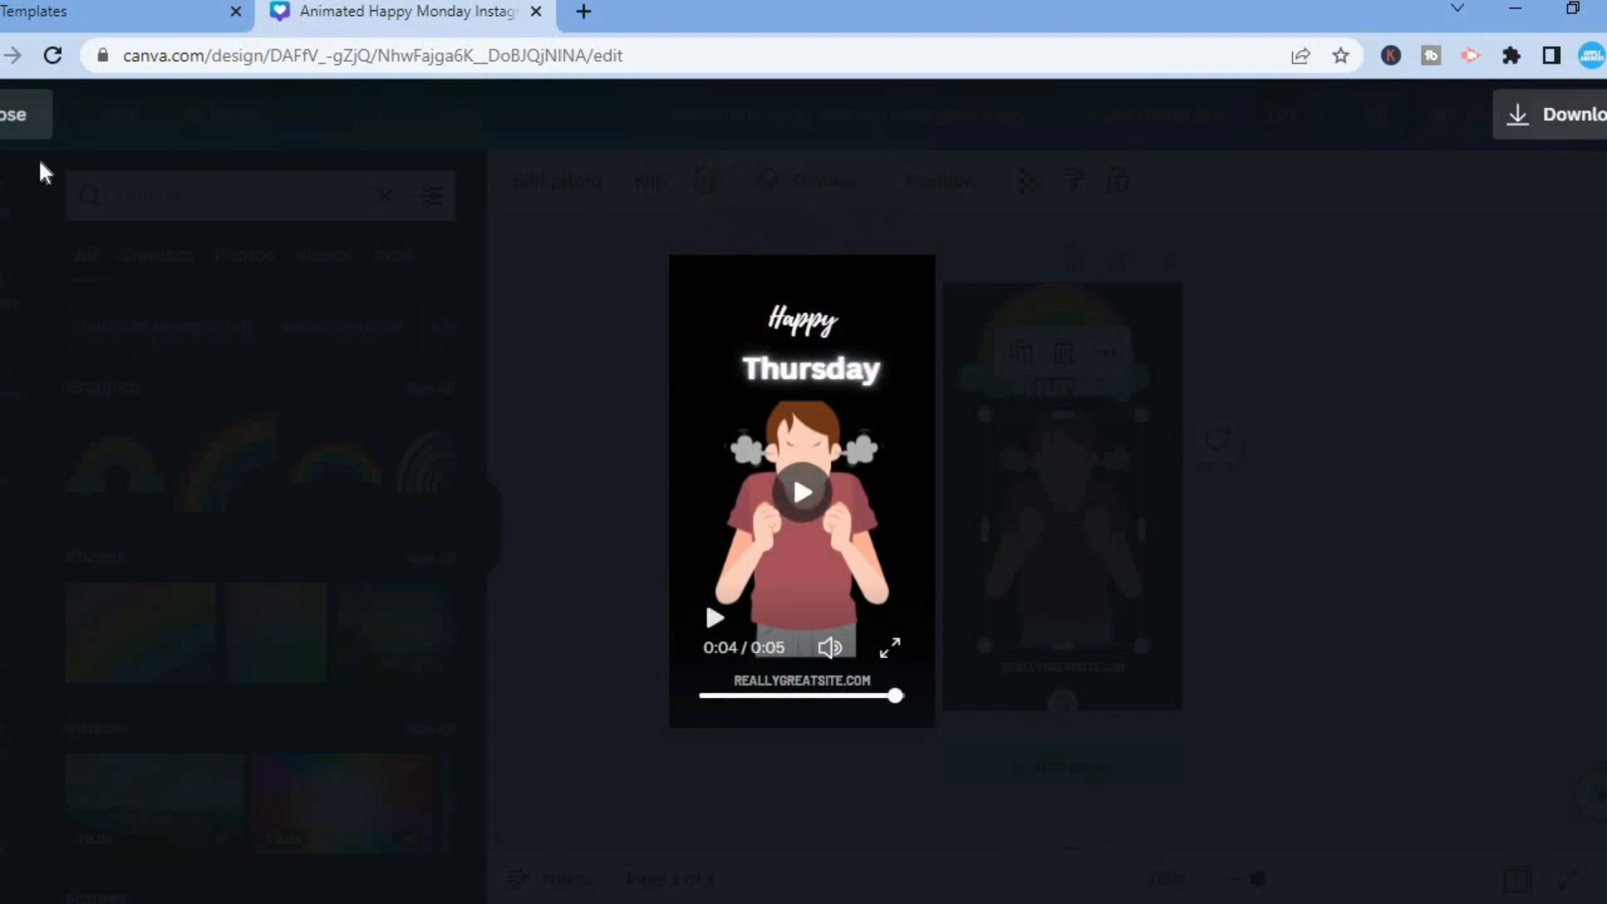
pyautogui.click(25, 114)
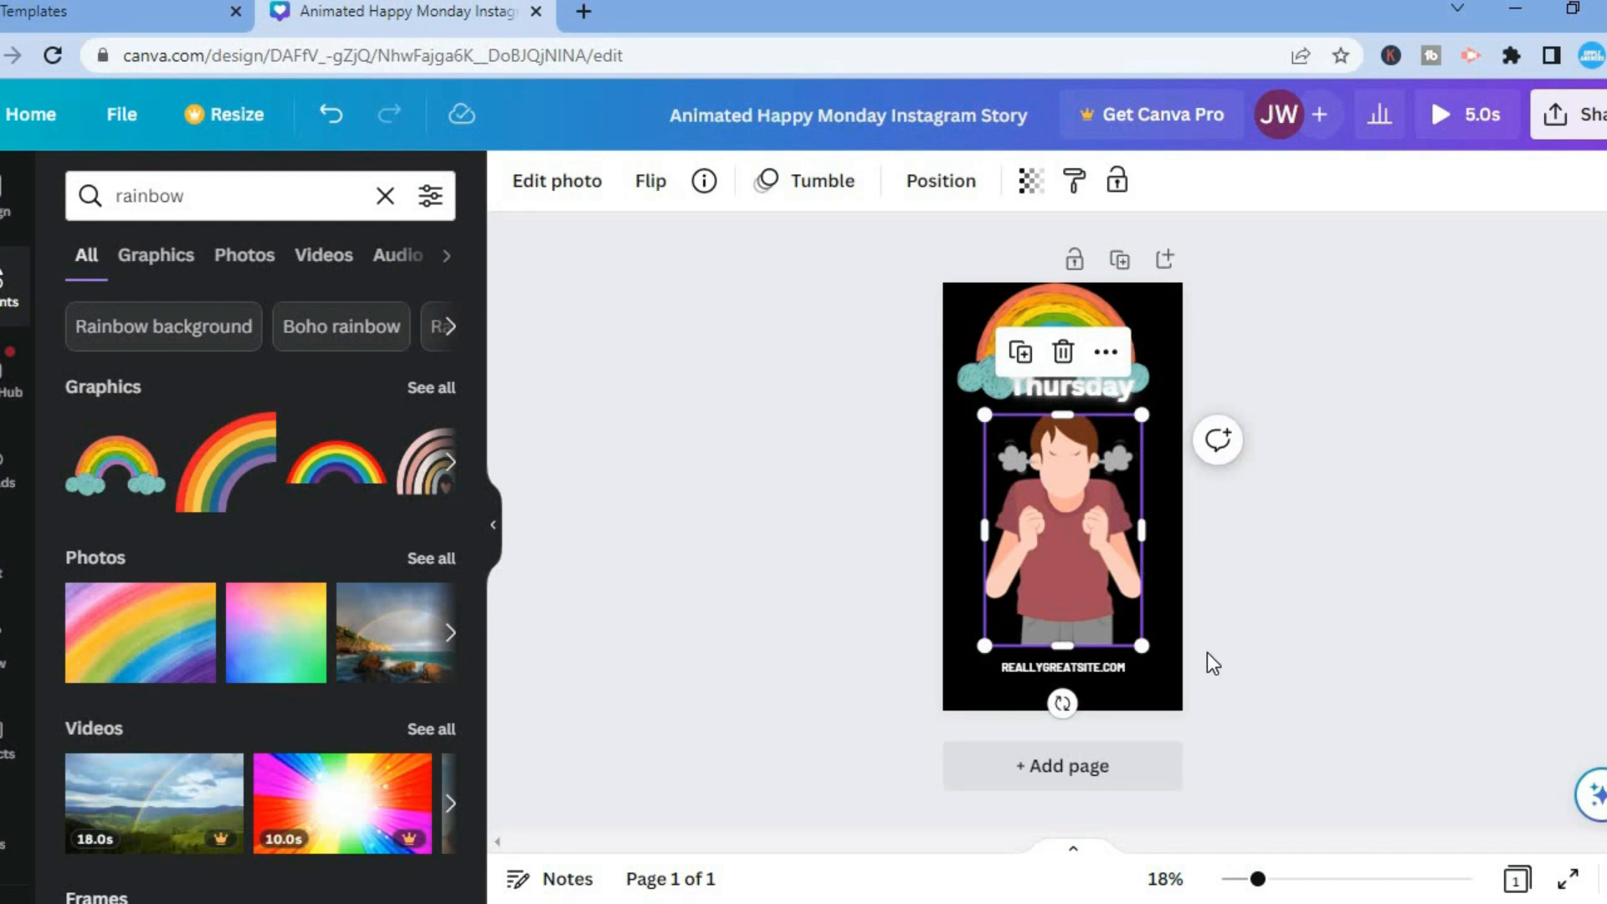
# Step: Set the page's timing to 2.0 seconds
pyautogui.click(1163, 668)
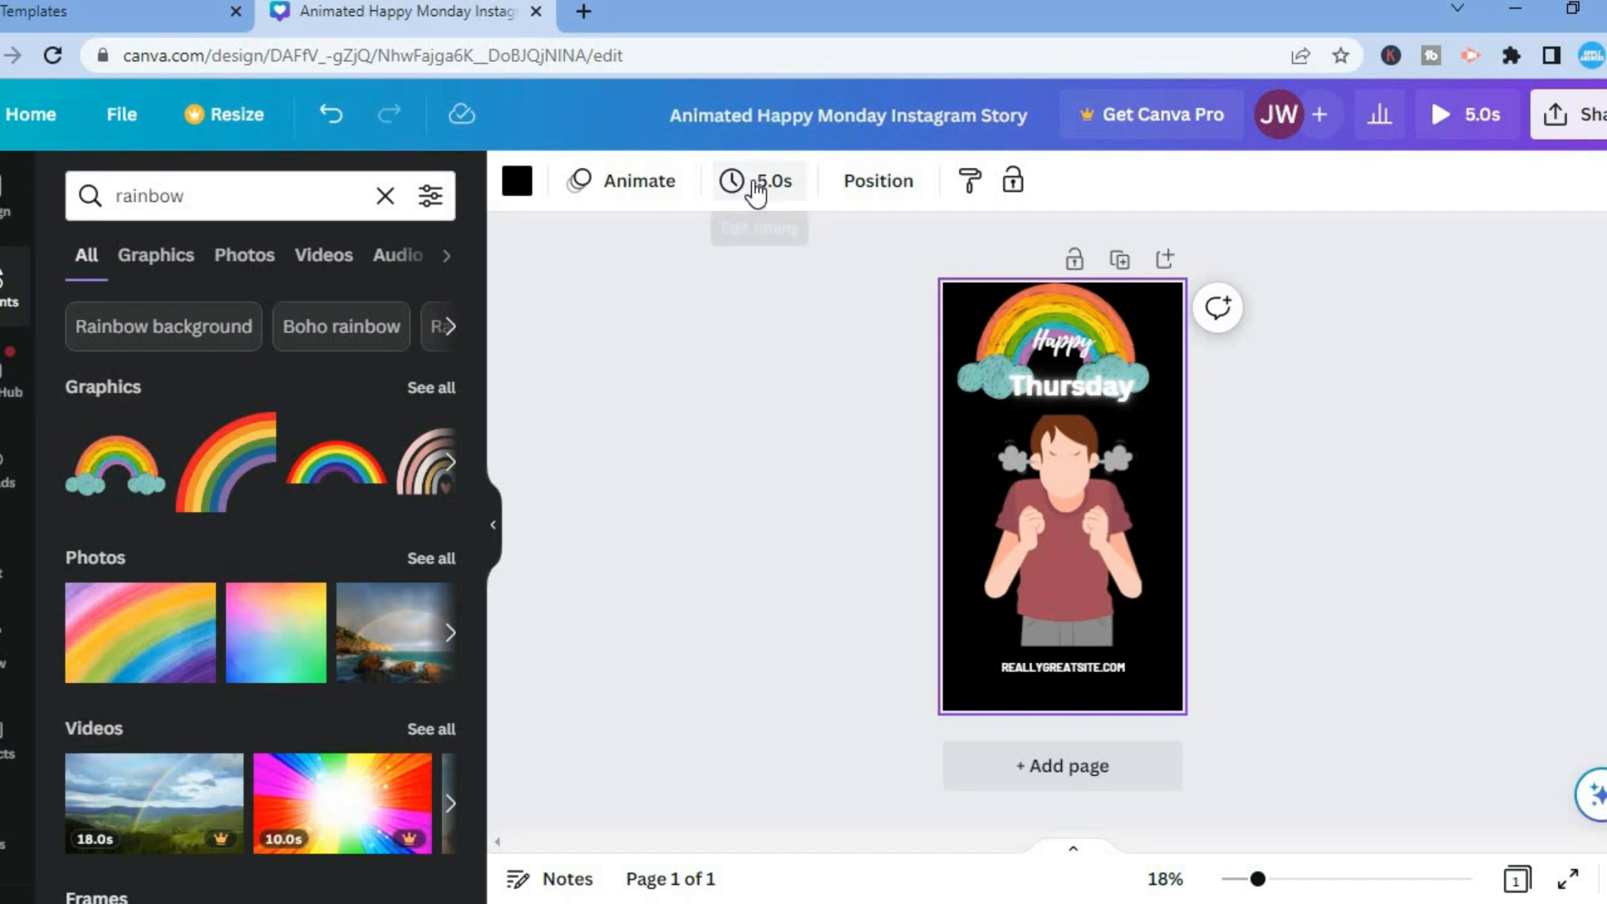
pyautogui.click(780, 191)
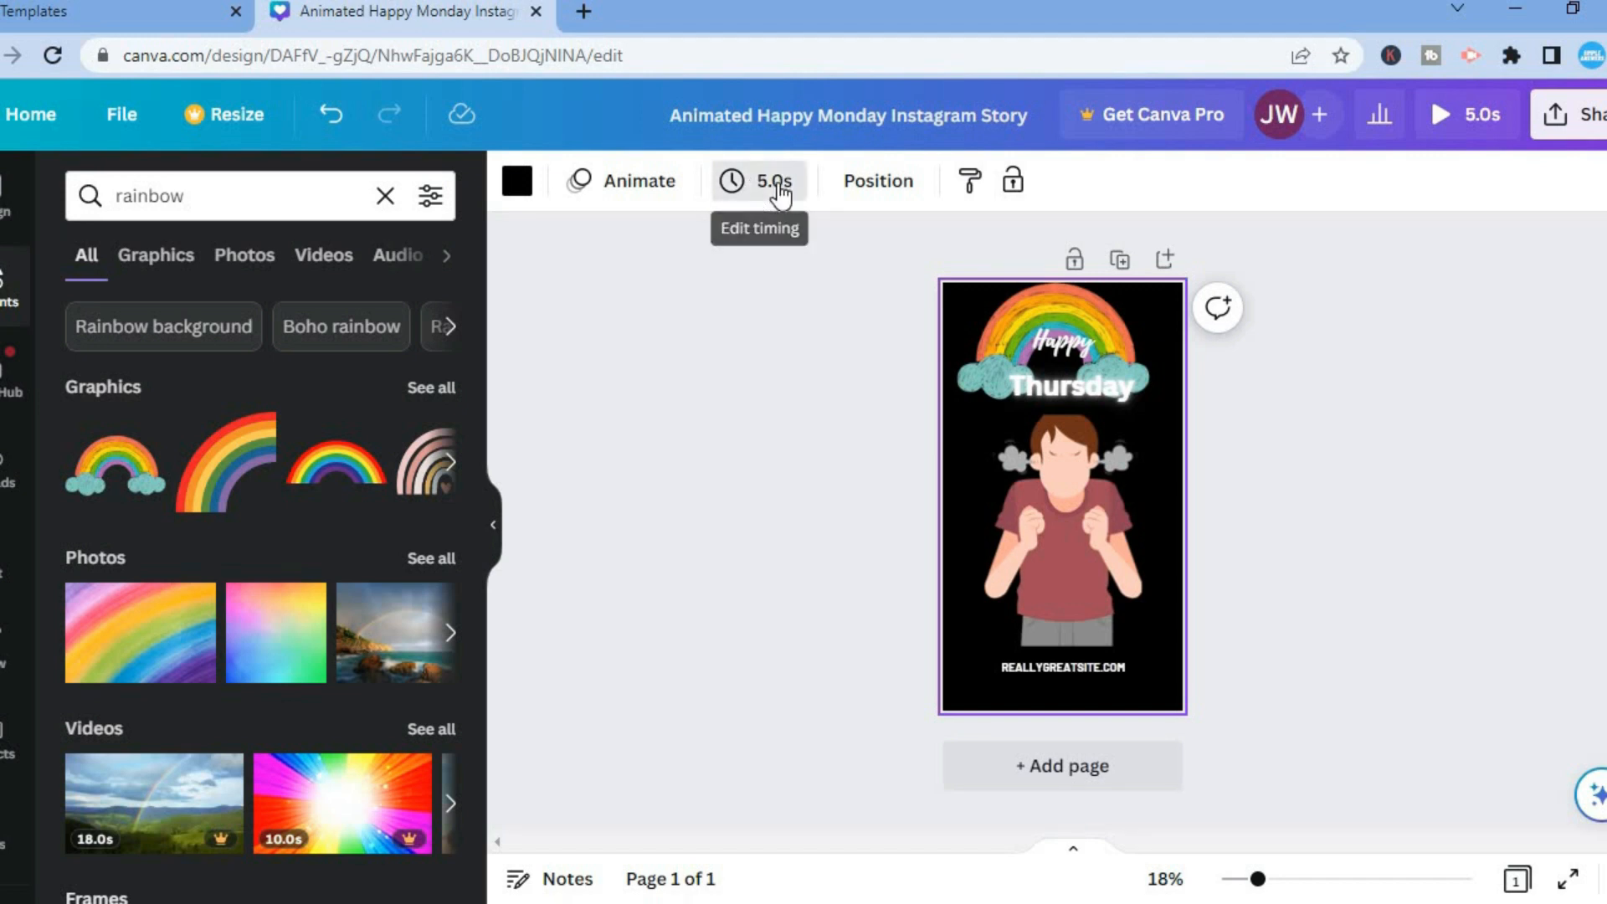
pyautogui.moveTo(800, 300); pyautogui.dragTo(767, 305)
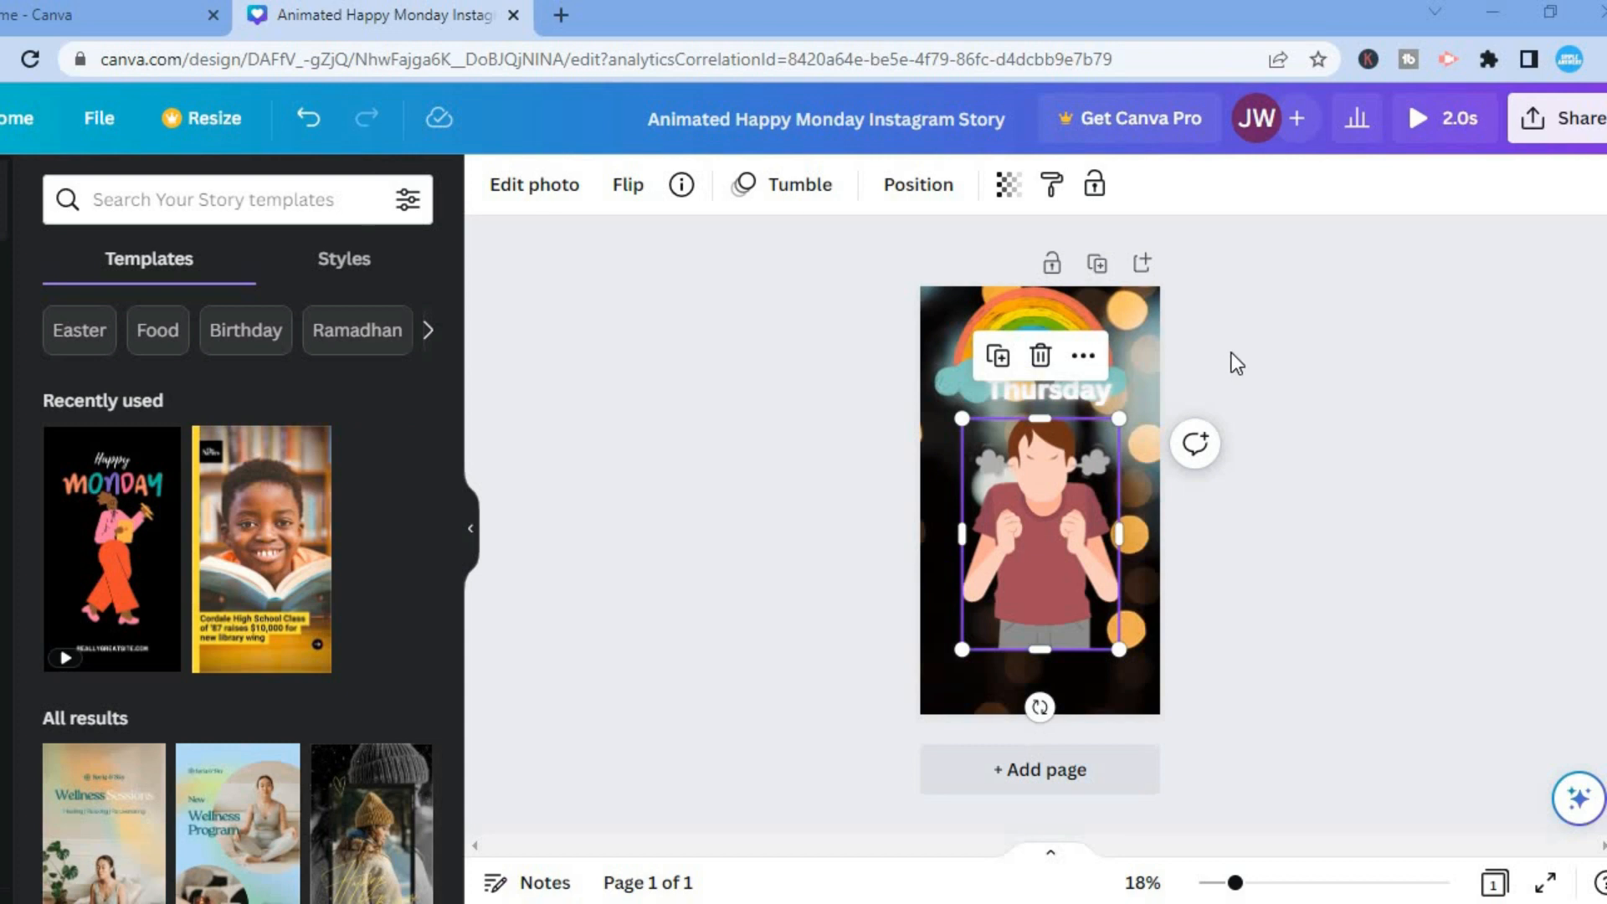
# Step: Open the design's download settings and choose GIF as the file type
pyautogui.click(1233, 353)
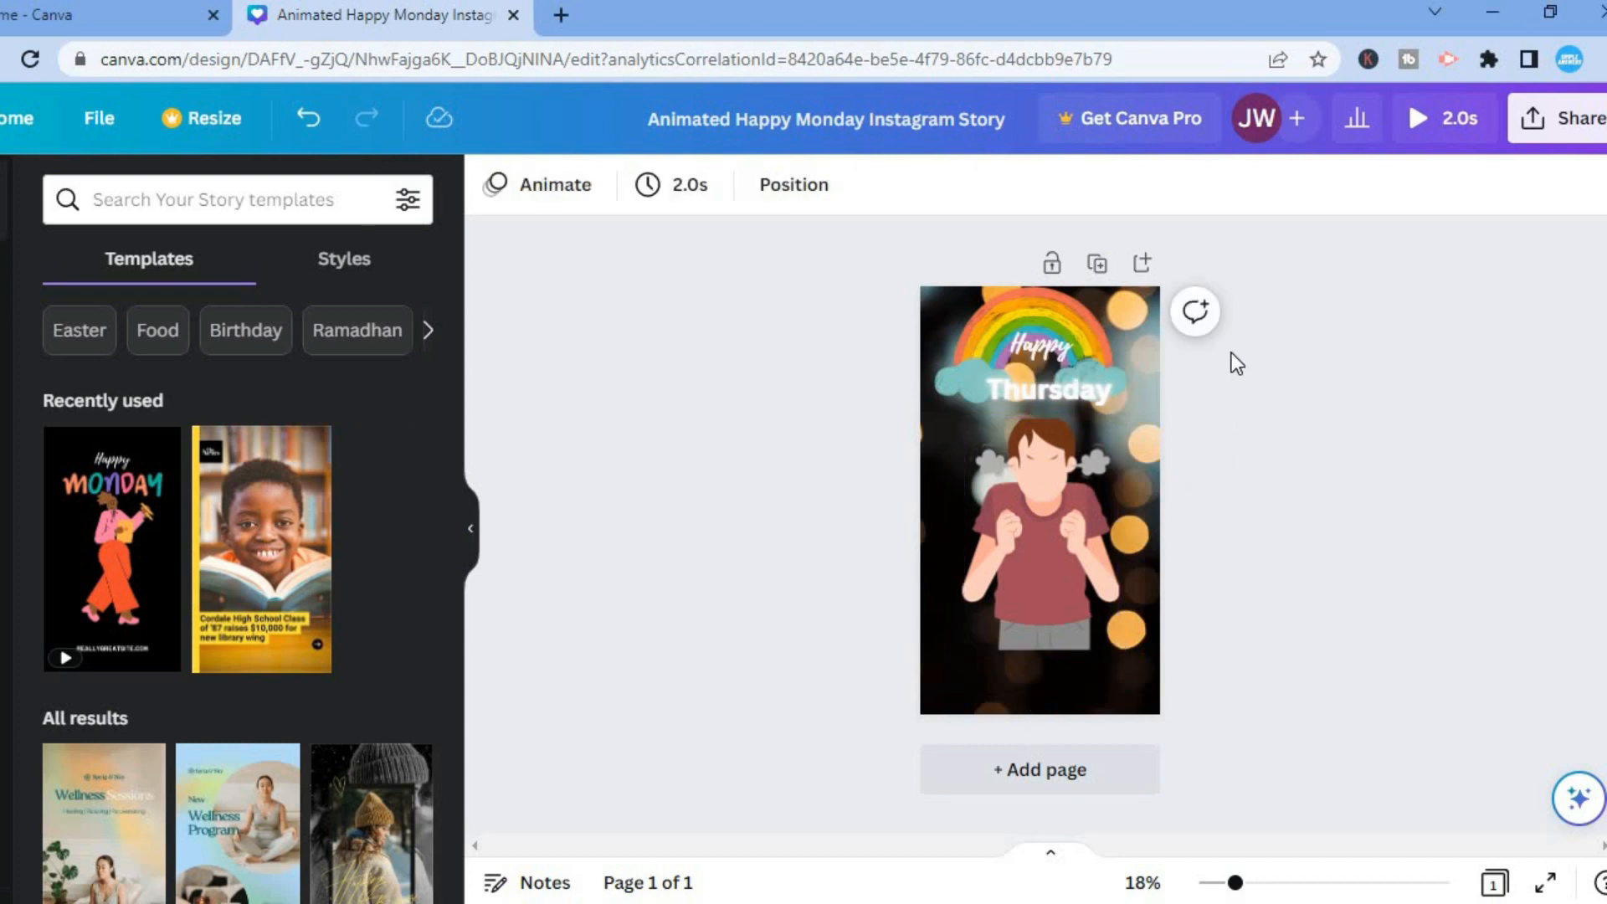
pyautogui.click(1562, 134)
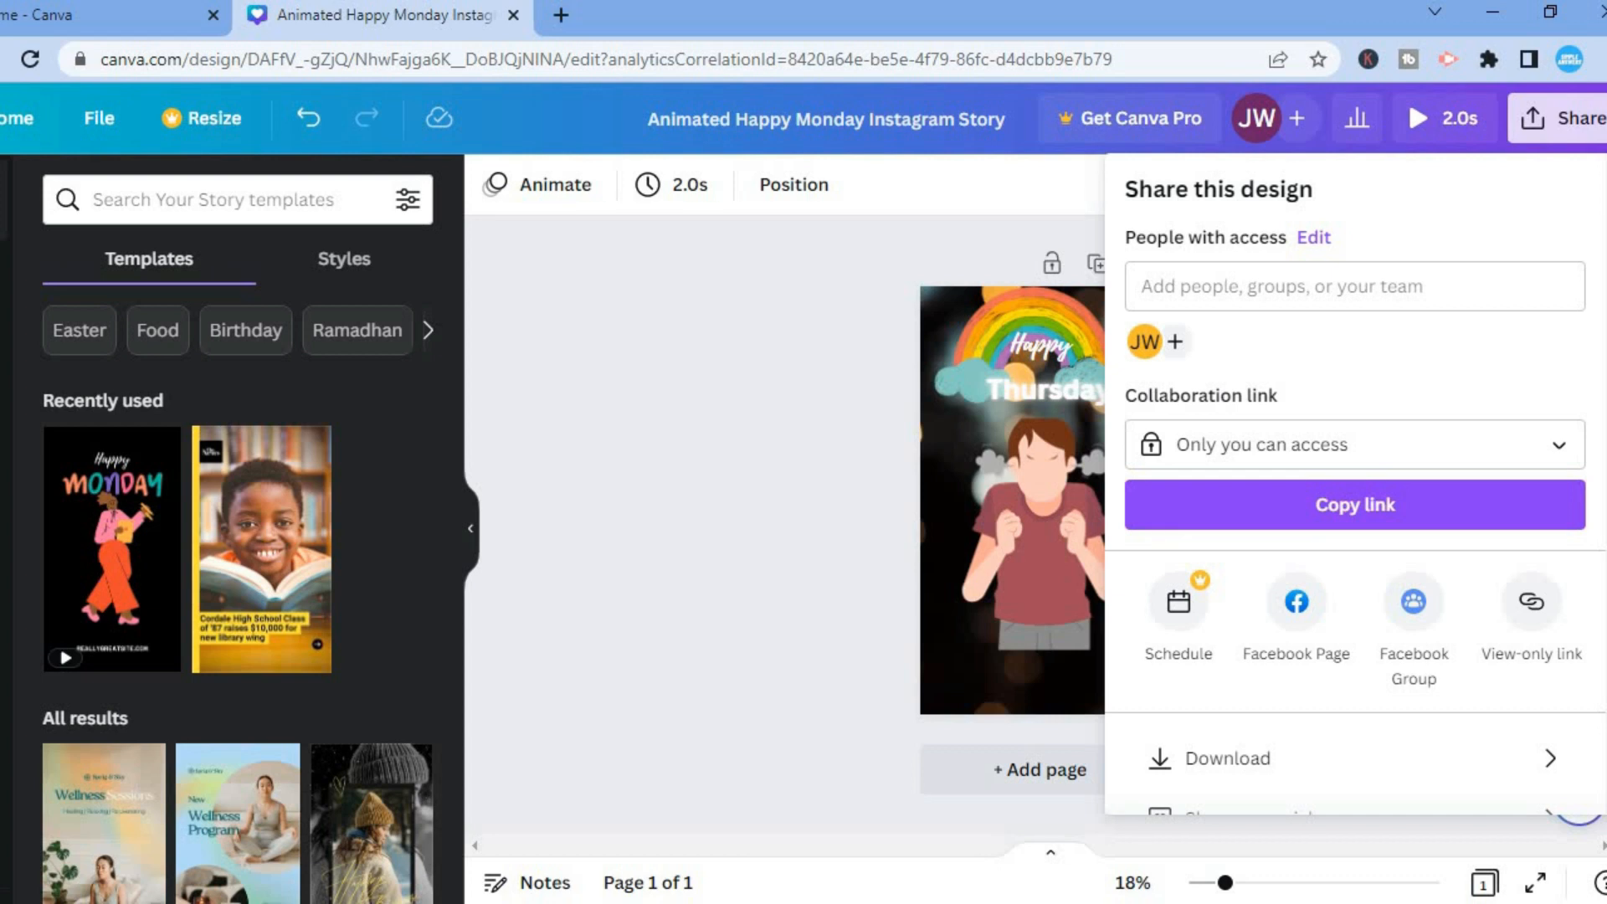
pyautogui.scroll(-2, 1414, 599)
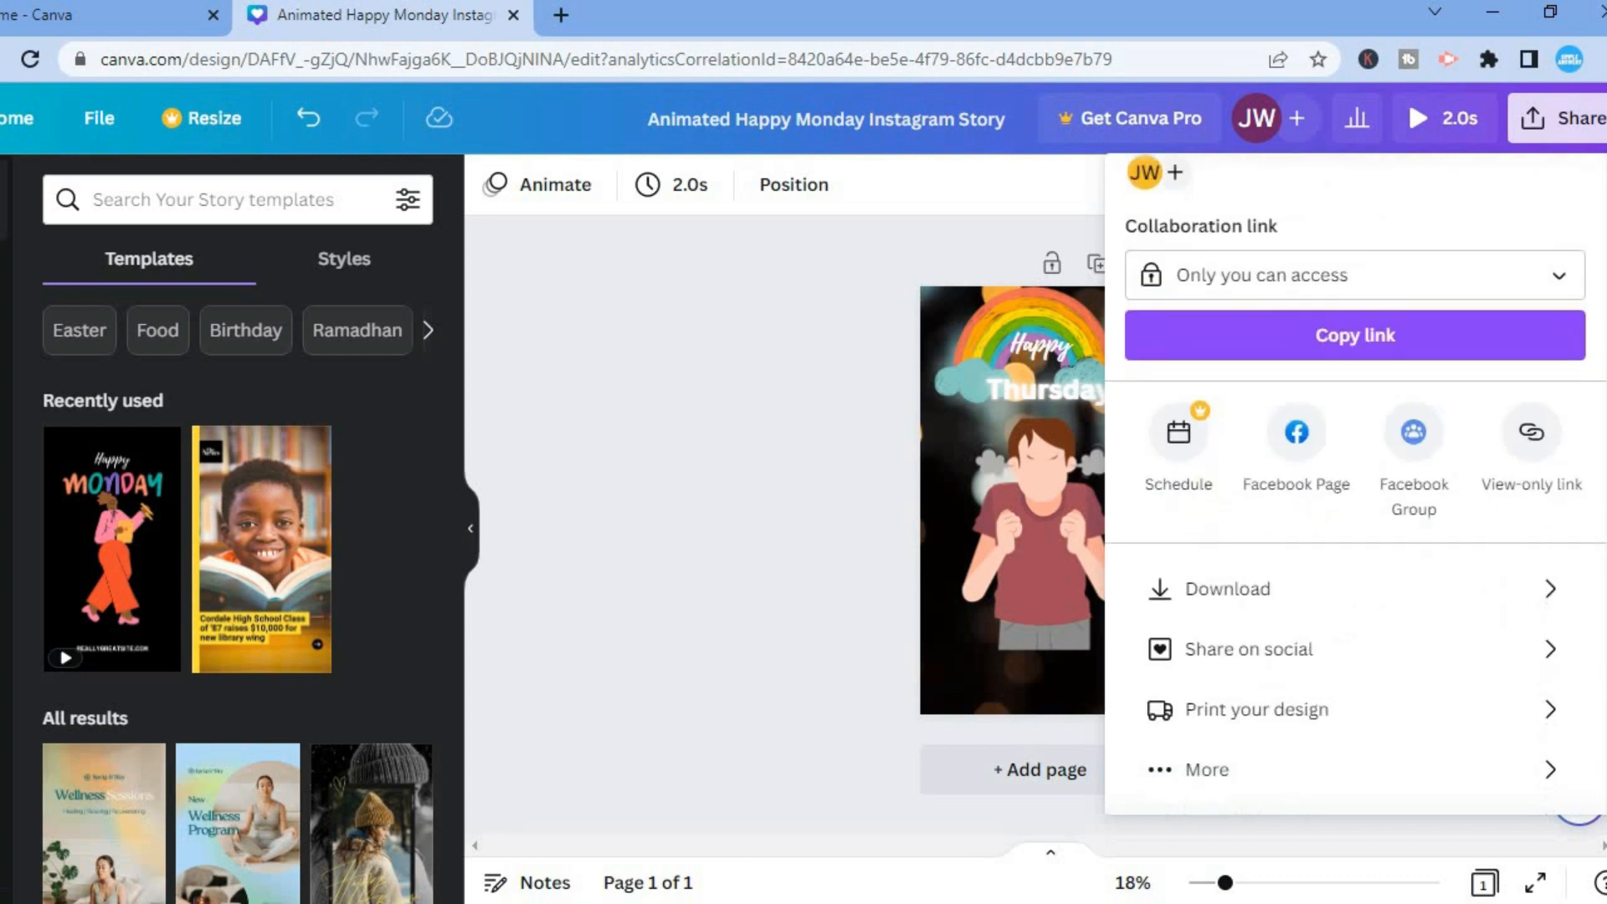
pyautogui.click(1420, 609)
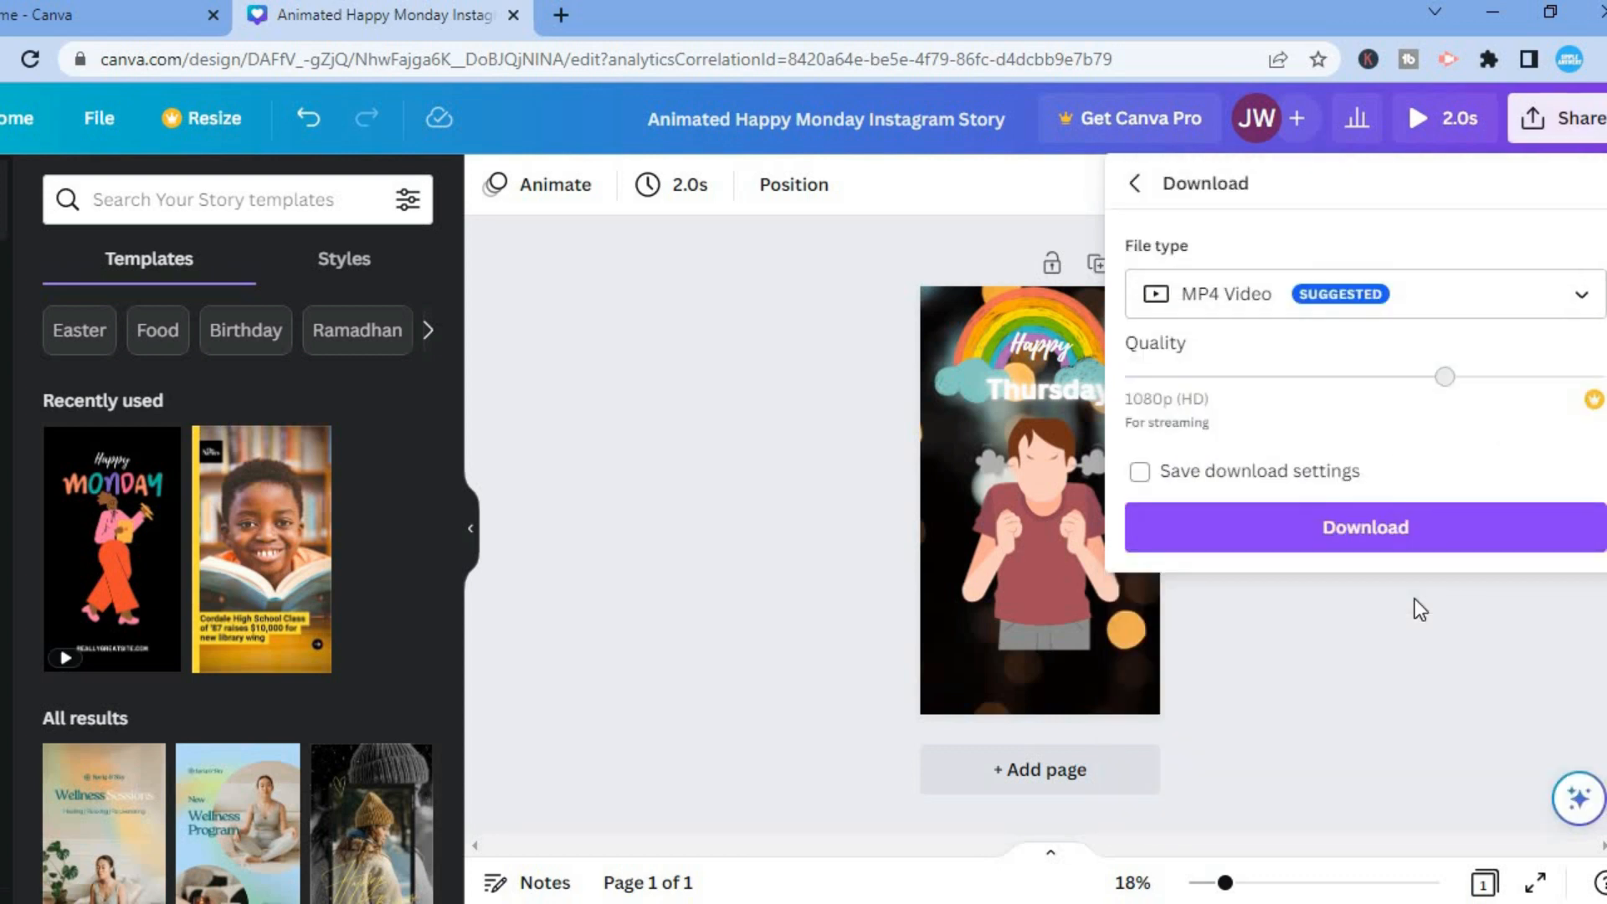
pyautogui.click(1464, 315)
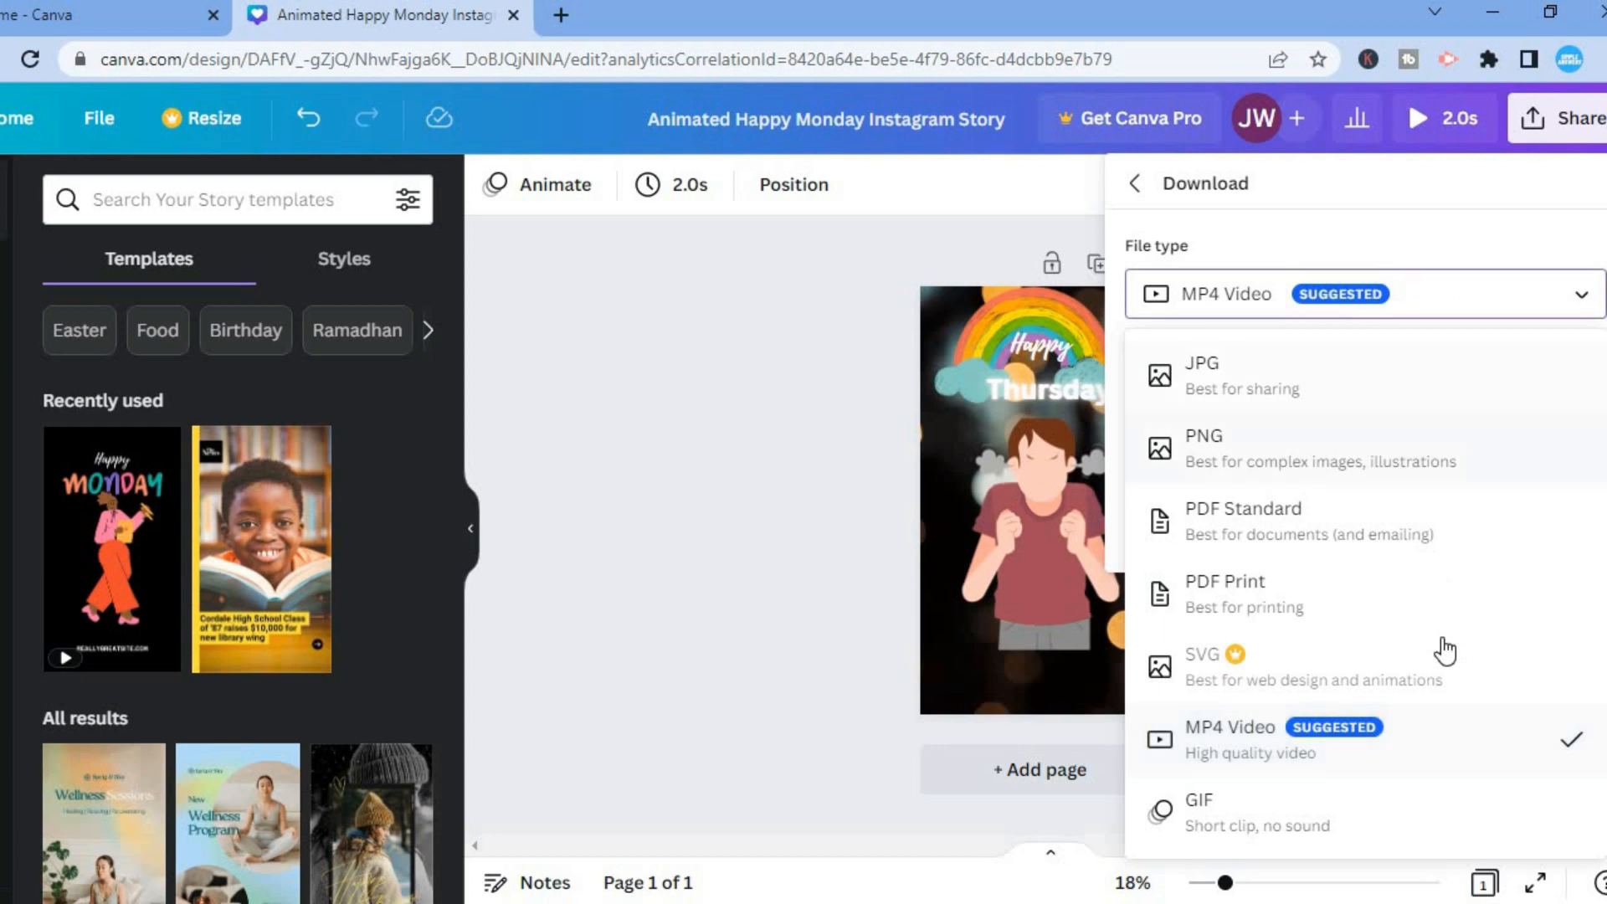
pyautogui.click(1312, 822)
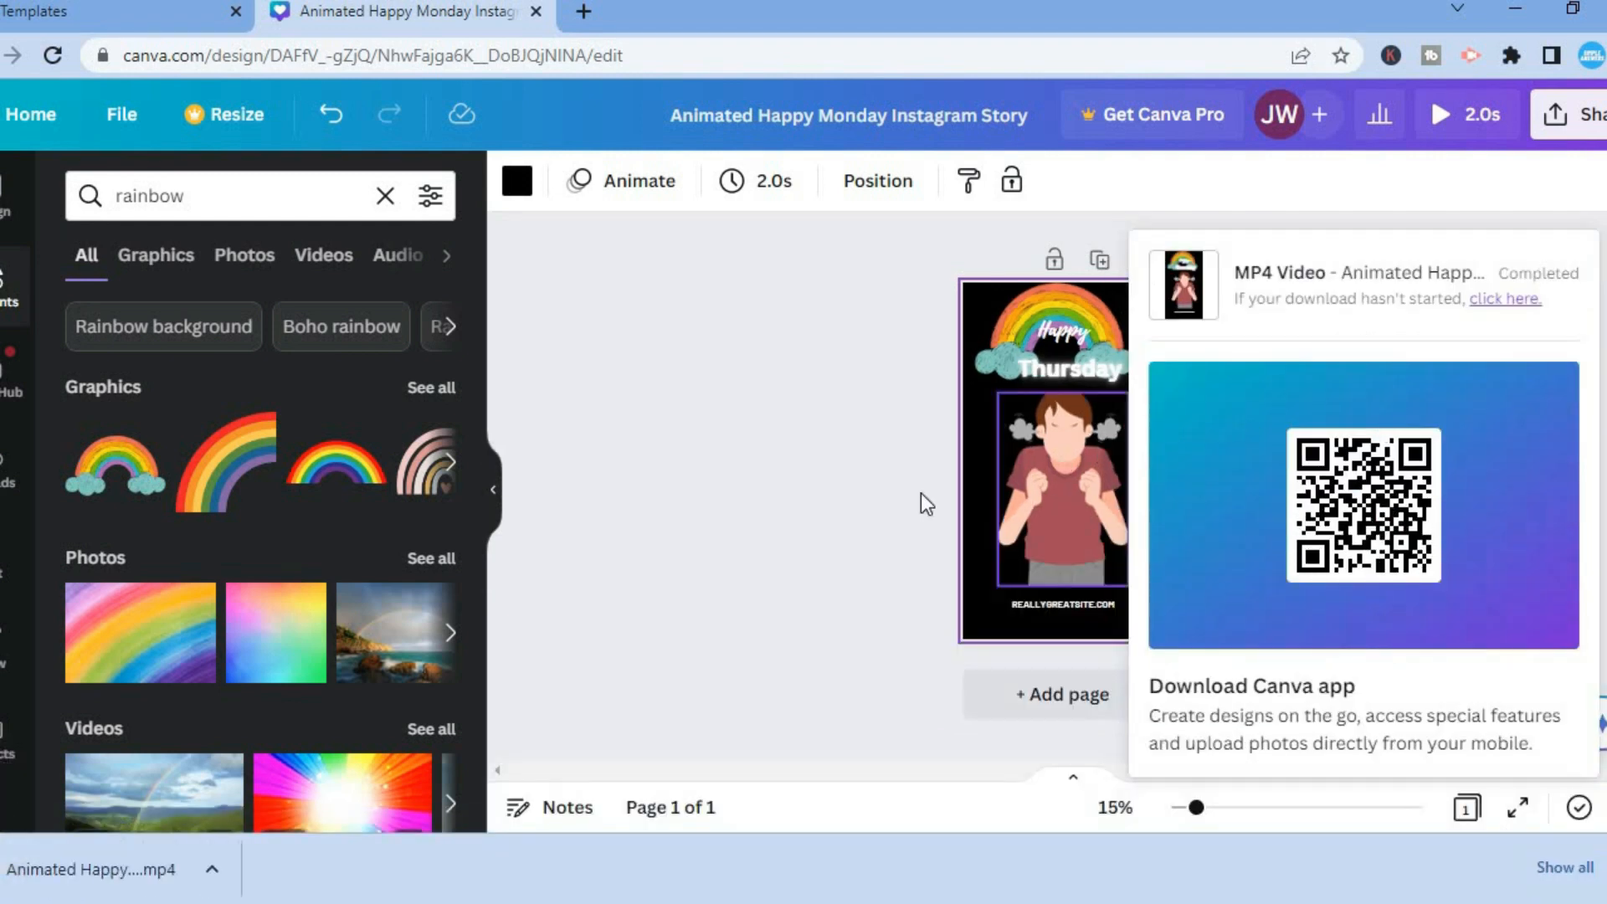
# Step: Try the orange from the rainbow and the light peach from the boy graphic as the page background colour
pyautogui.click(817, 514)
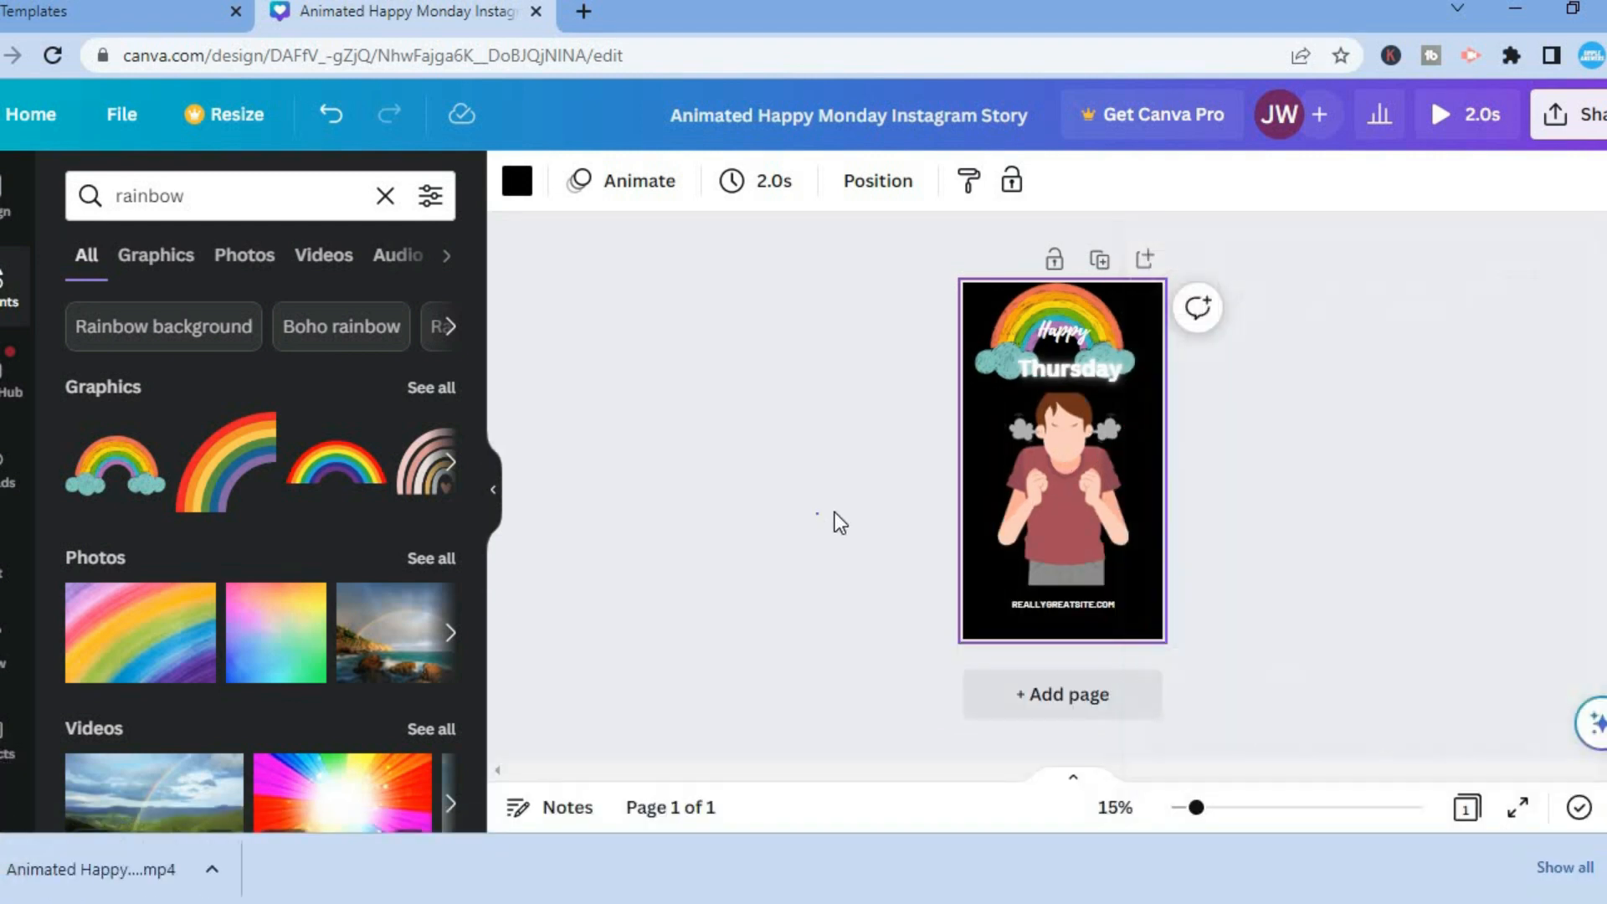
pyautogui.click(1148, 597)
pyautogui.click(519, 190)
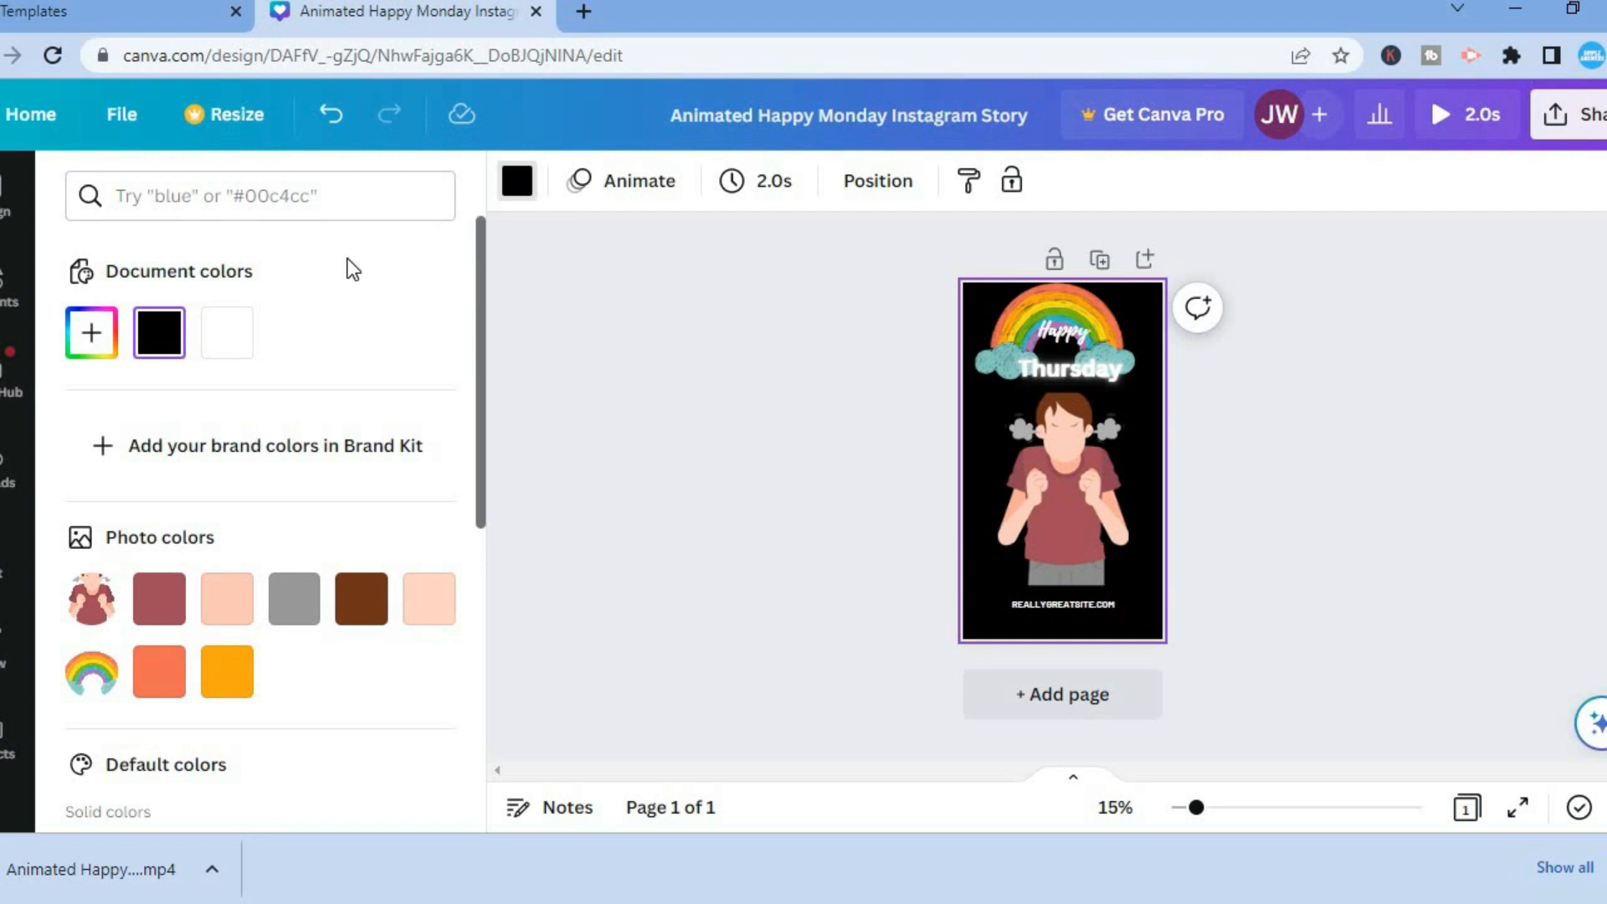
pyautogui.click(224, 680)
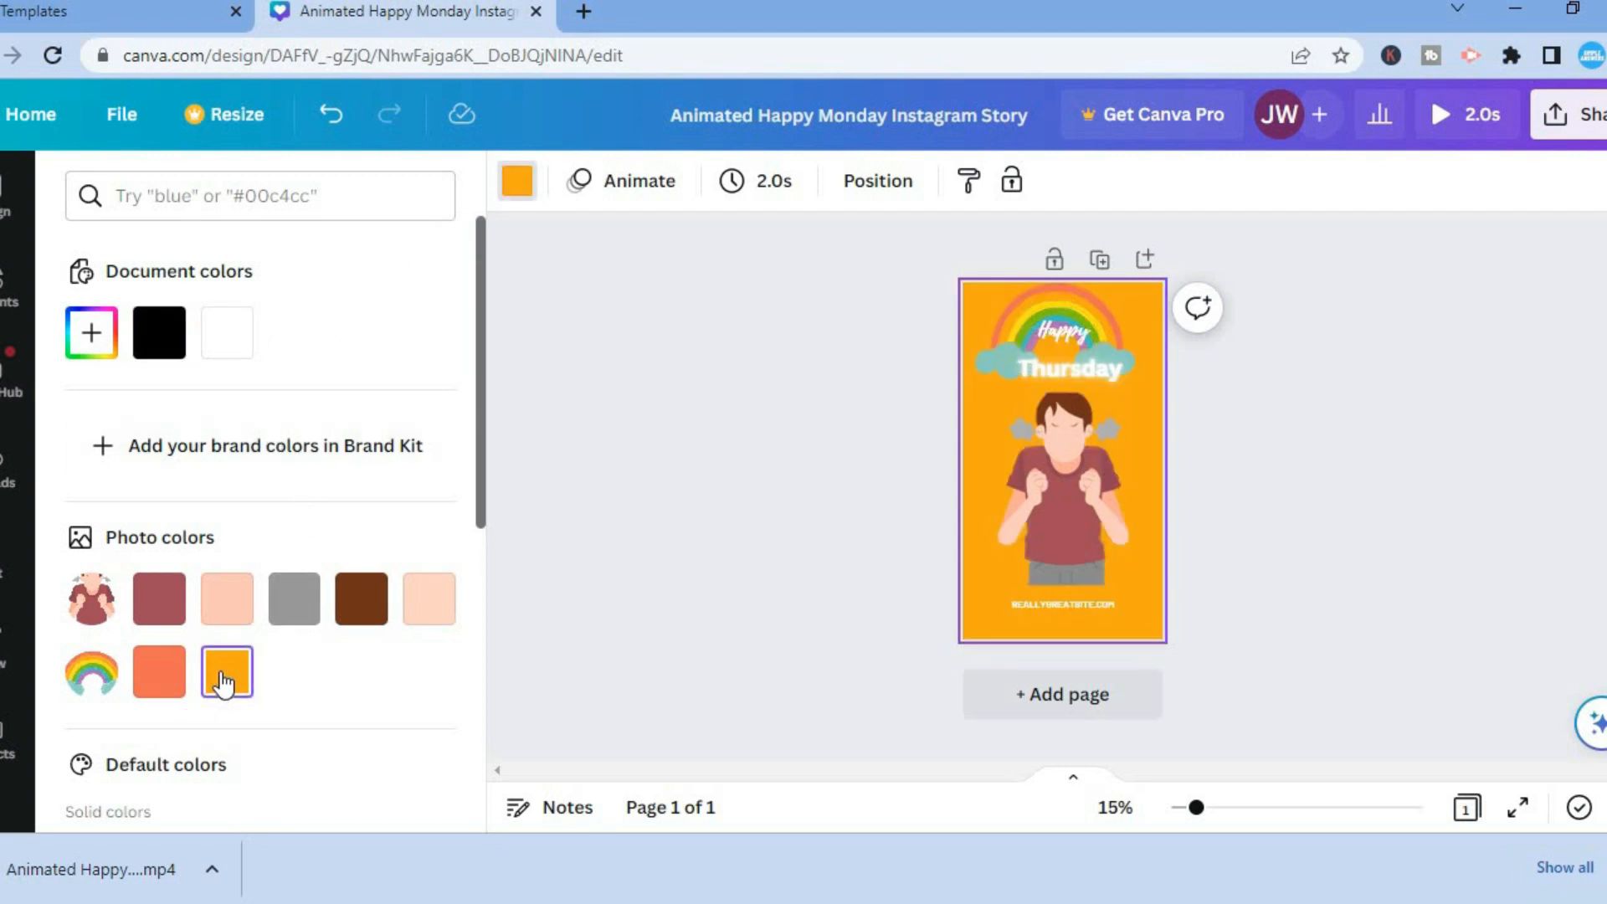
pyautogui.click(429, 600)
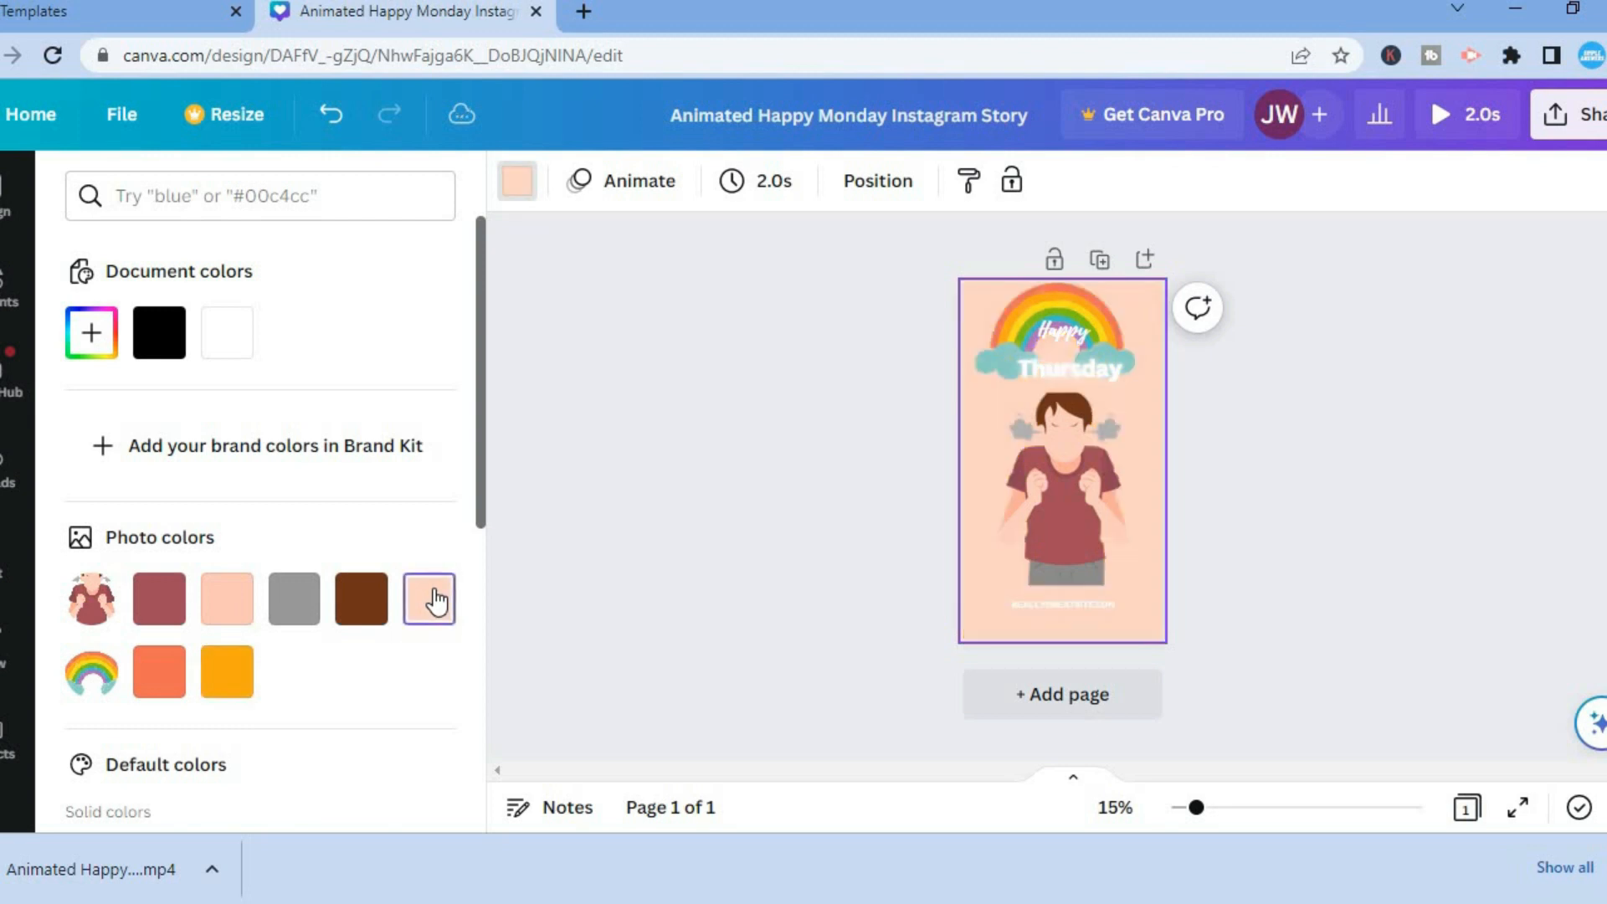
# Step: Set the page background to the custom purple #580FDF and look through the default colours
pyautogui.click(89, 334)
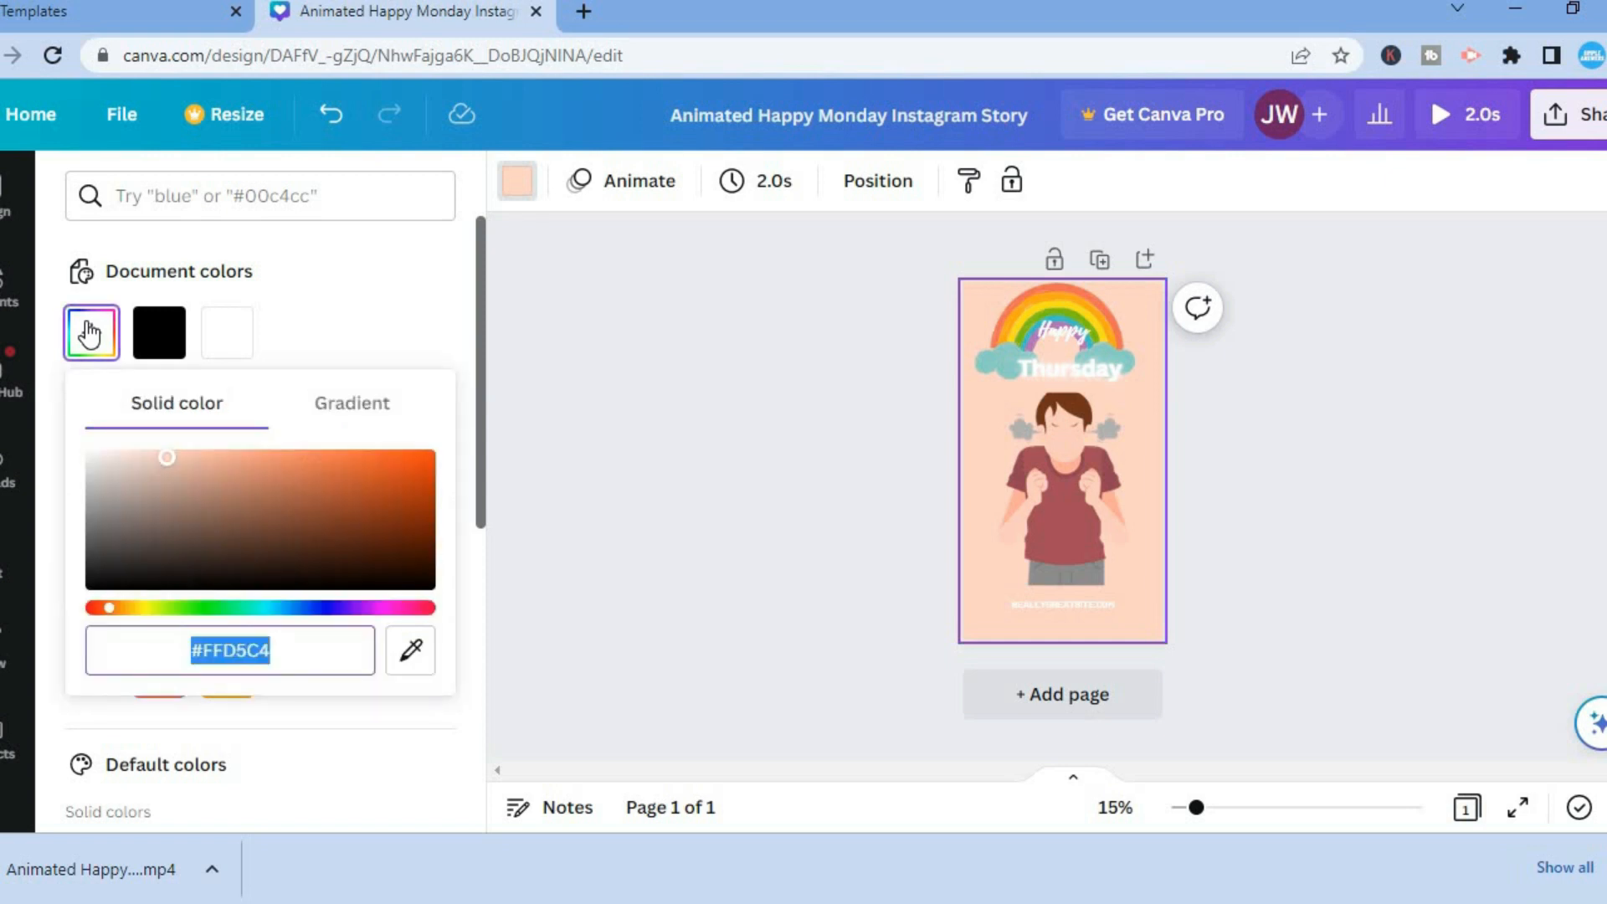
pyautogui.click(337, 609)
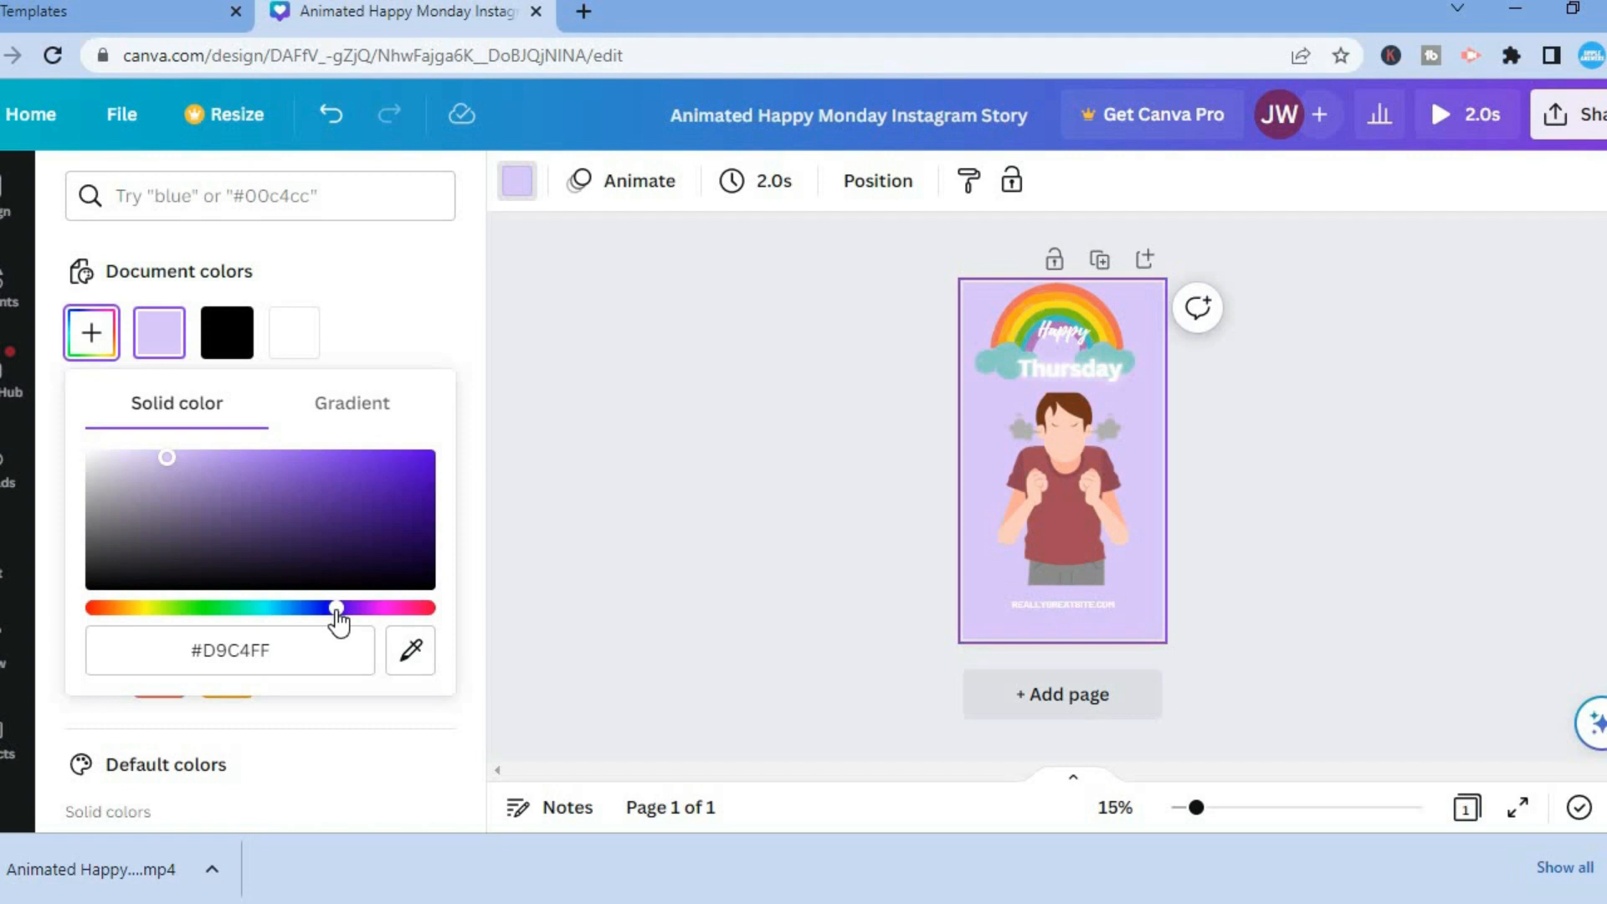
pyautogui.click(412, 469)
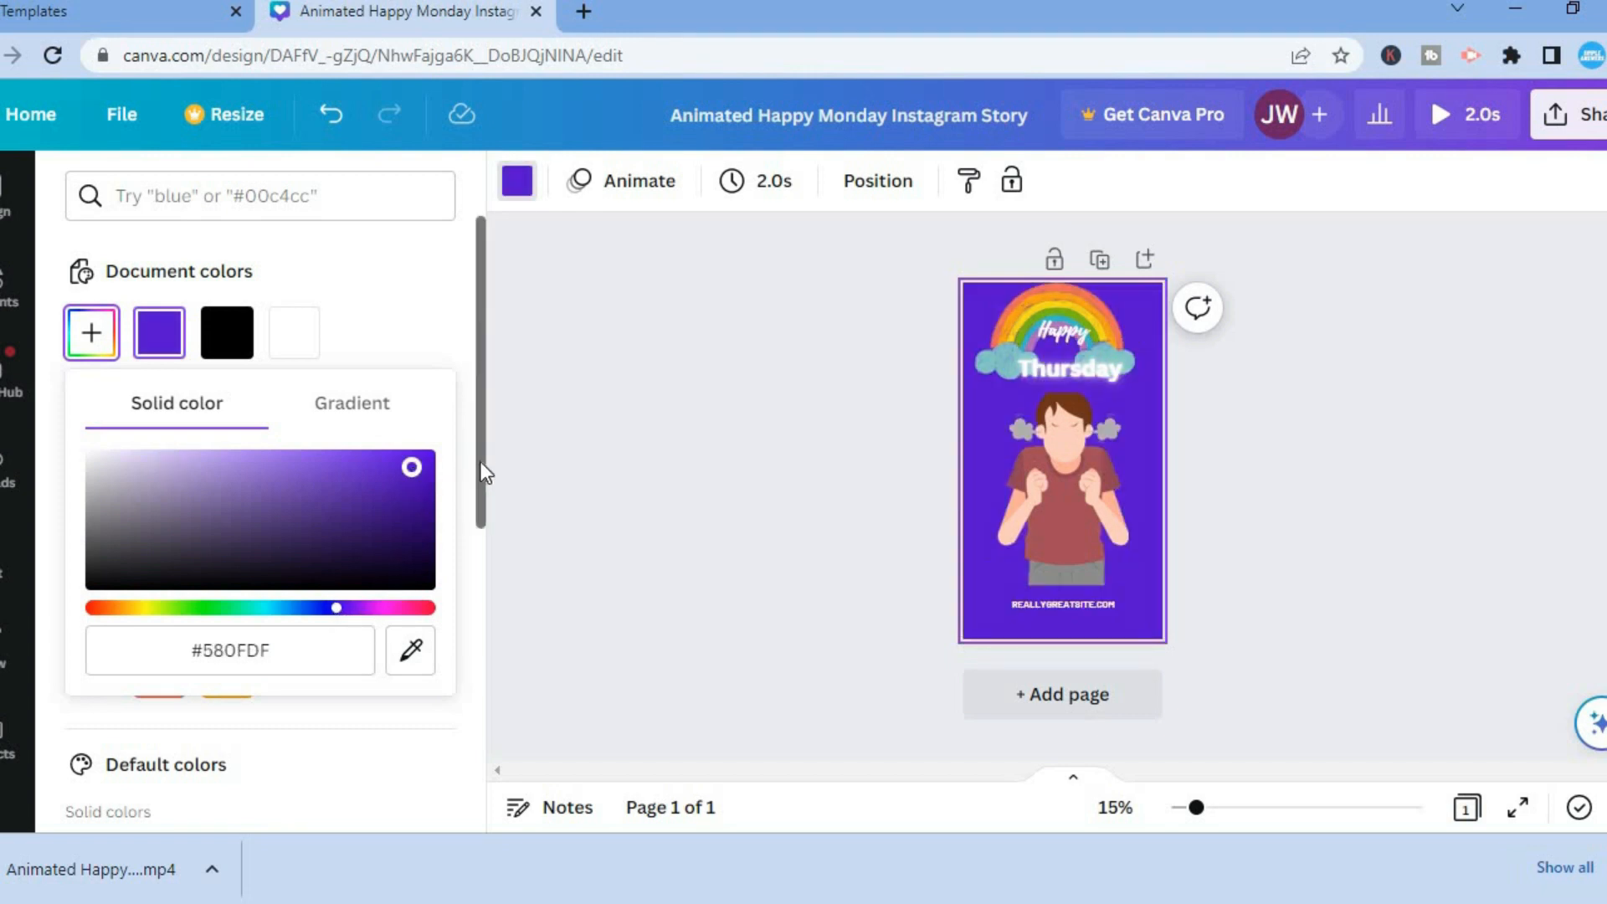
pyautogui.scroll(-2, 476, 617)
pyautogui.scroll(-2, 474, 609)
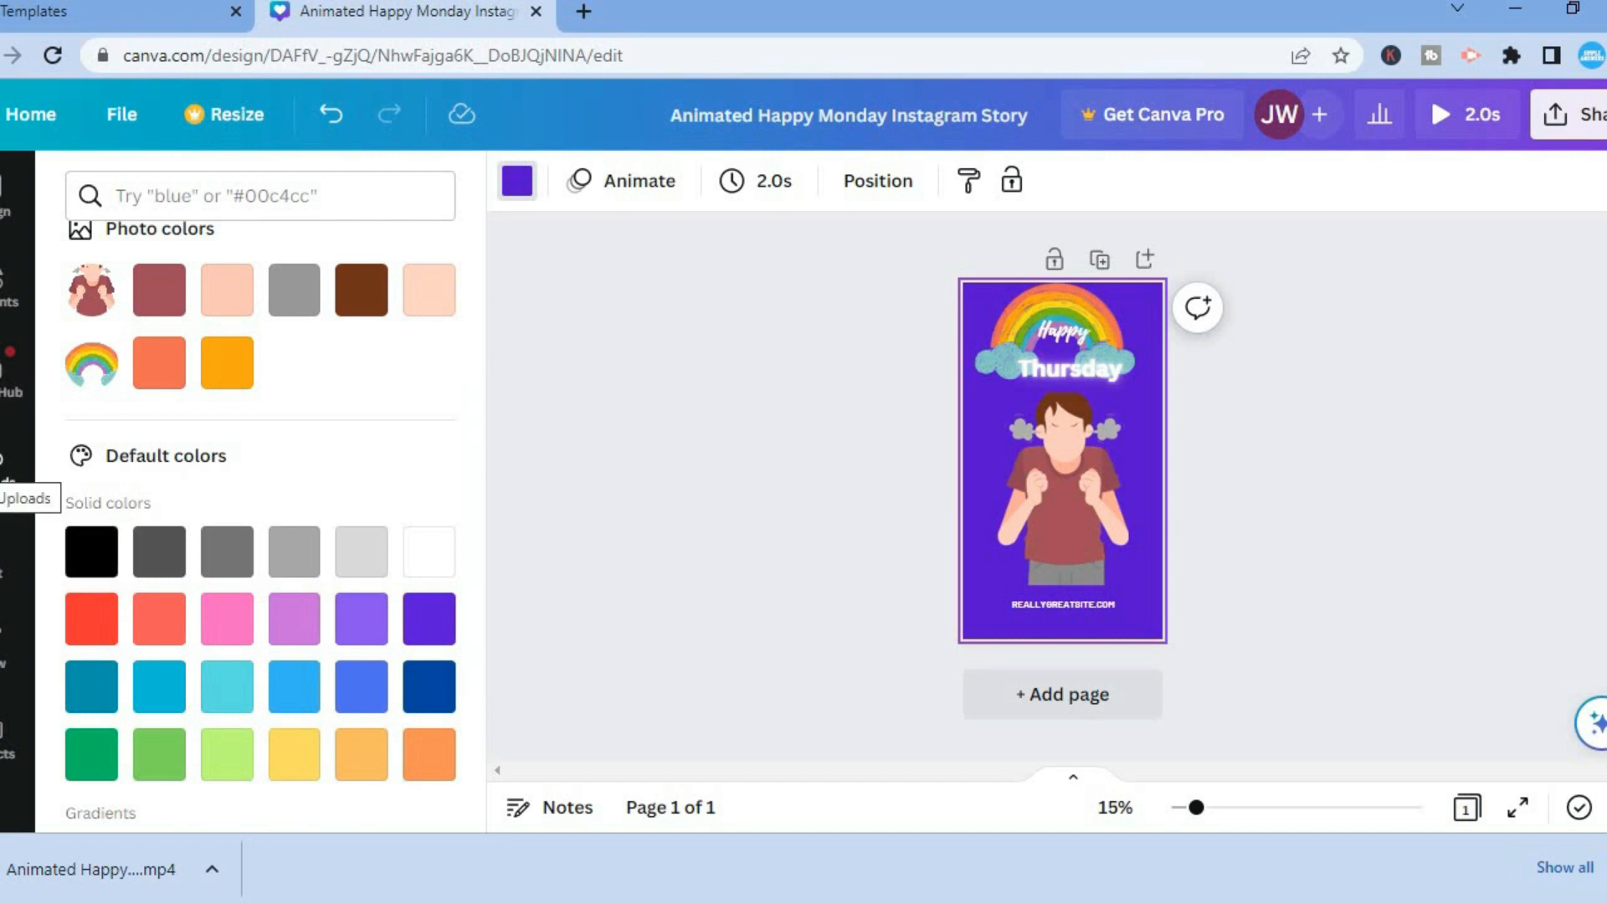
# Step: Find the background photo of golden bokeh lights on black and apply it to the page
pyautogui.click(15, 465)
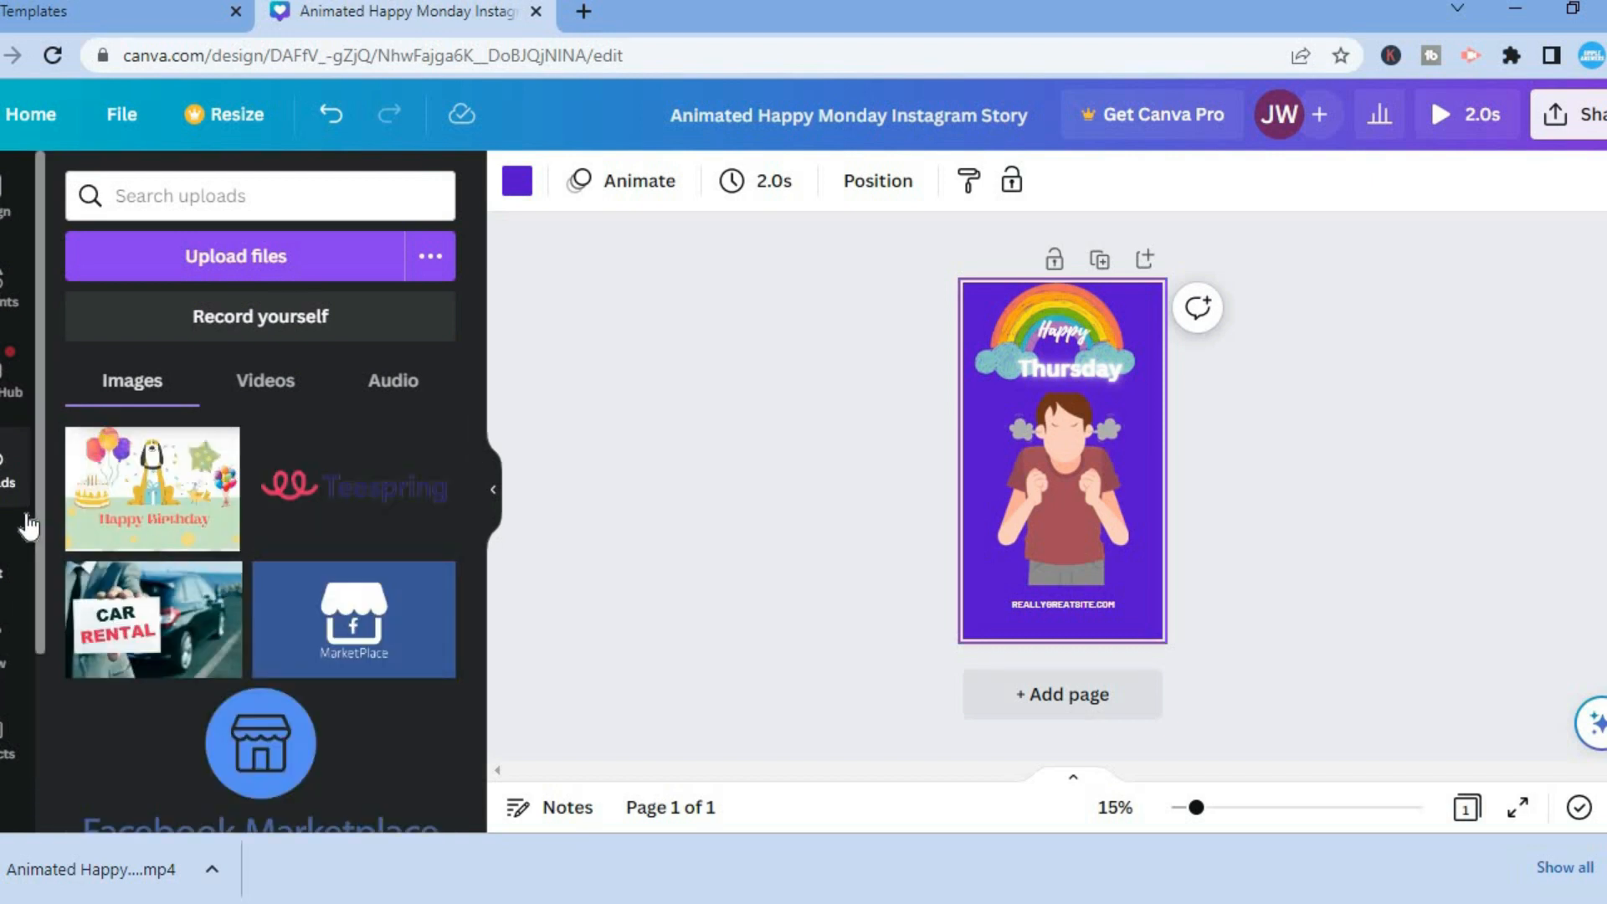
pyautogui.moveTo(37, 503); pyautogui.dragTo(36, 707)
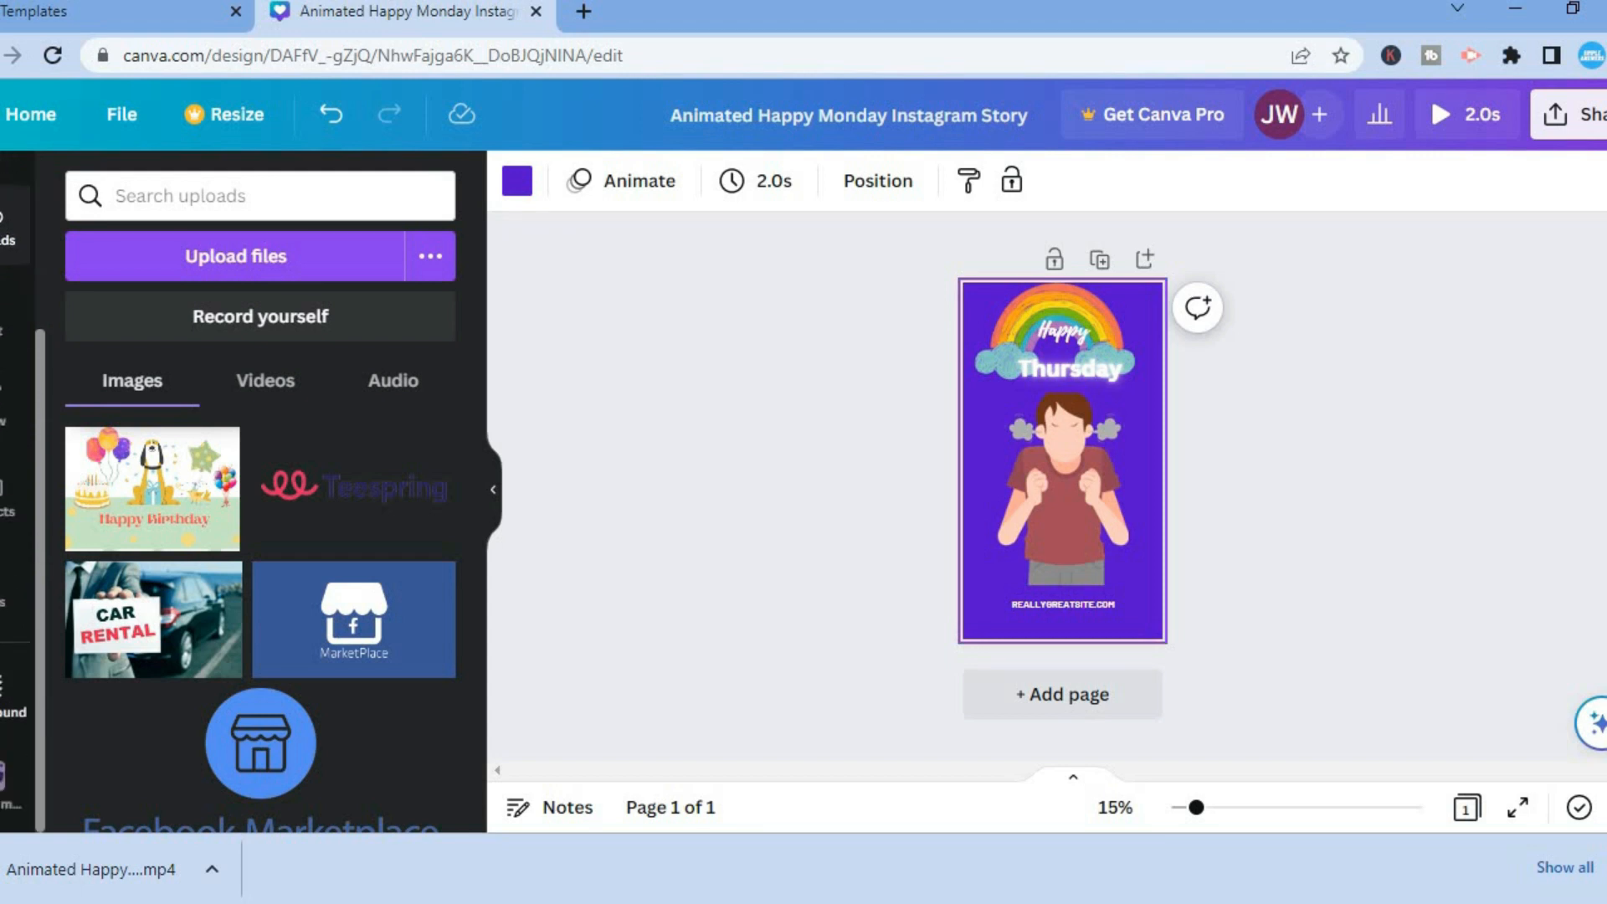
pyautogui.click(13, 707)
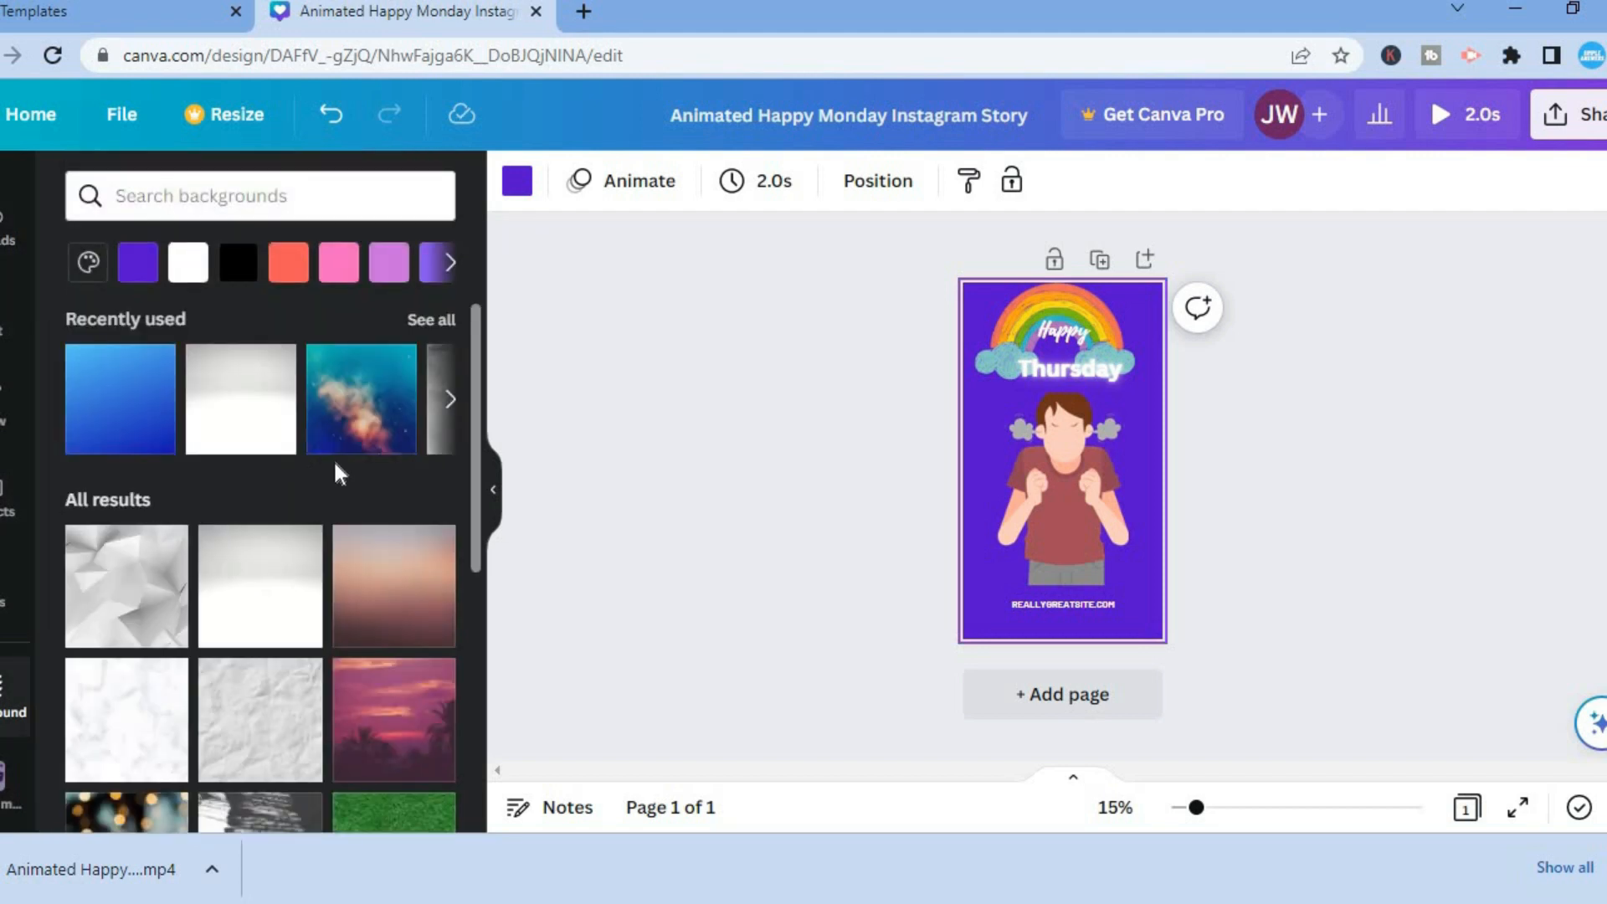
pyautogui.moveTo(482, 419); pyautogui.dragTo(482, 356)
pyautogui.scroll(-2, 477, 465)
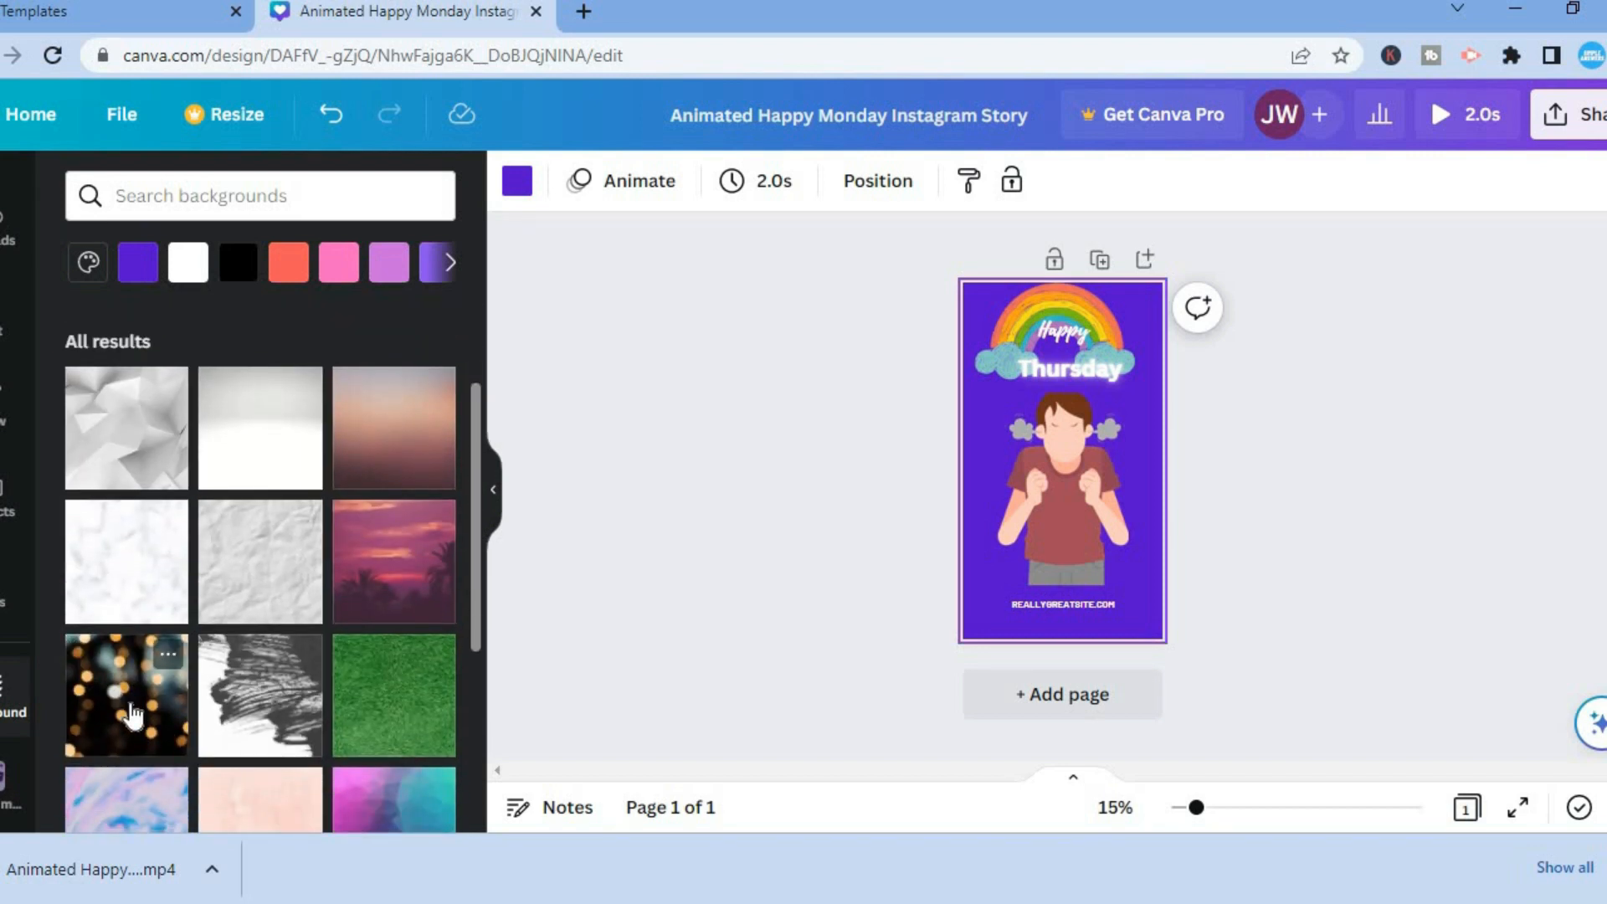
pyautogui.click(131, 716)
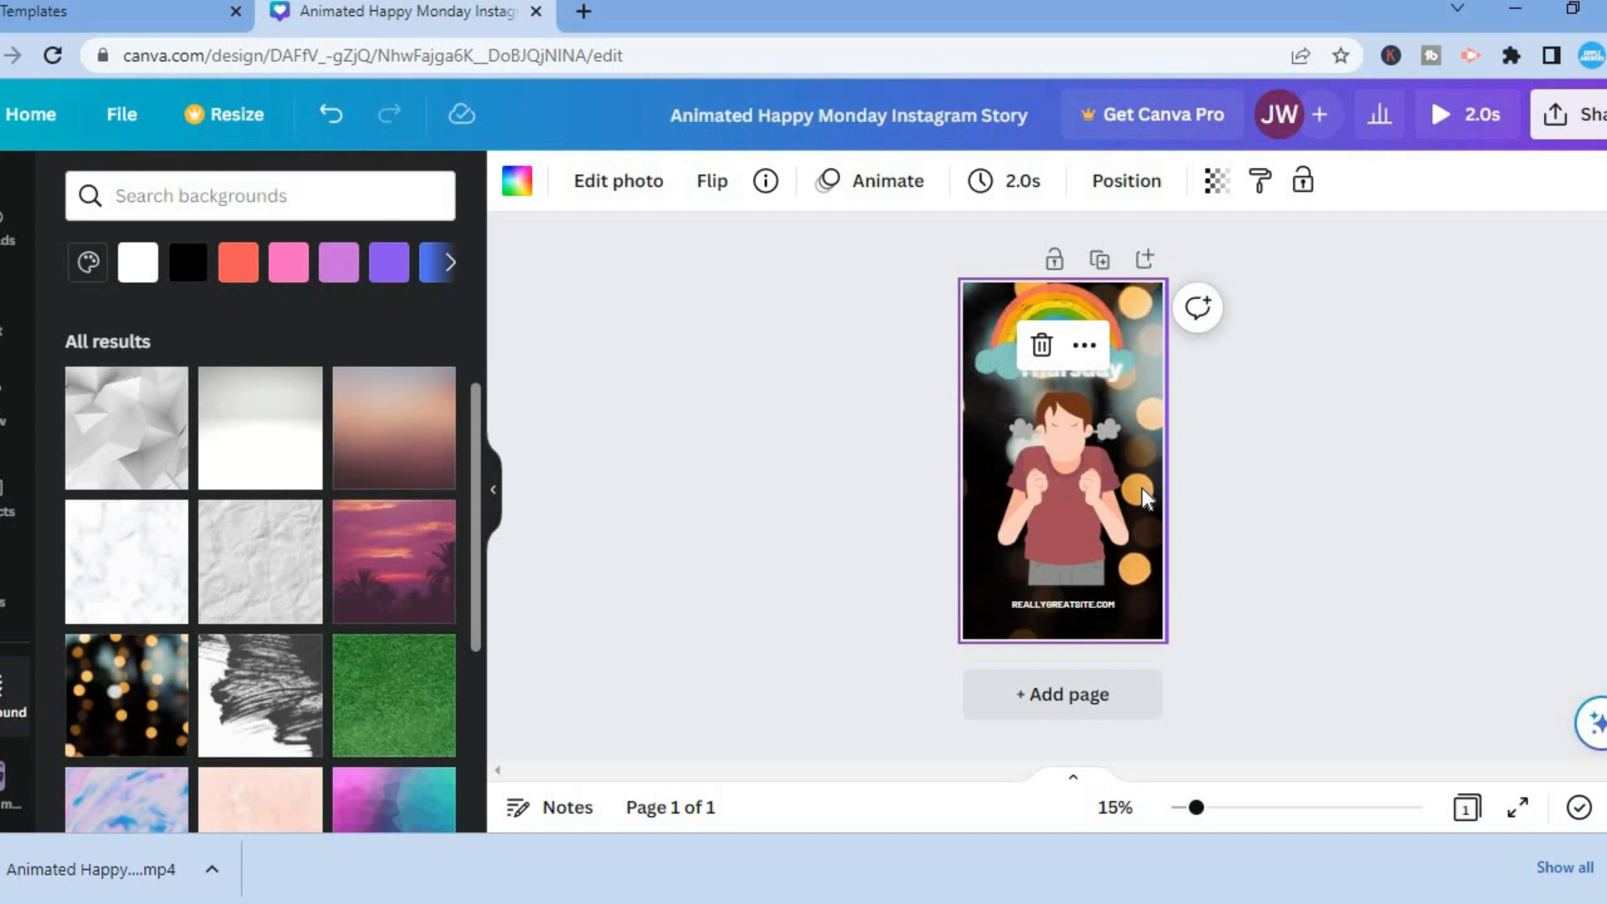
# Step: Open the downloaded "Animated Happy" MP4 file
pyautogui.click(79, 871)
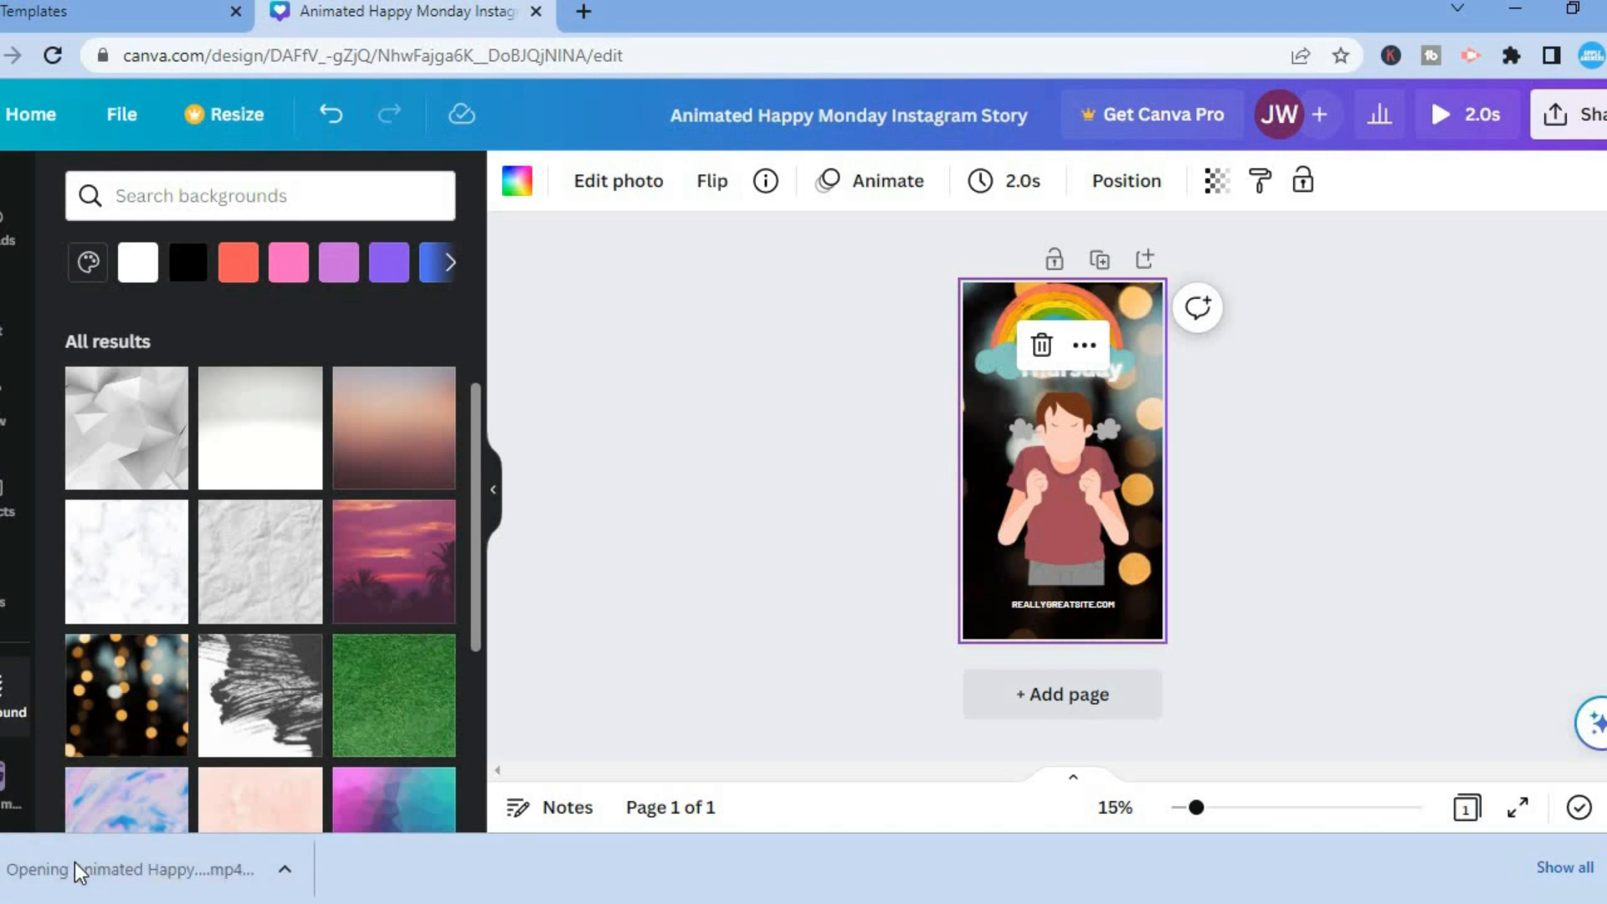